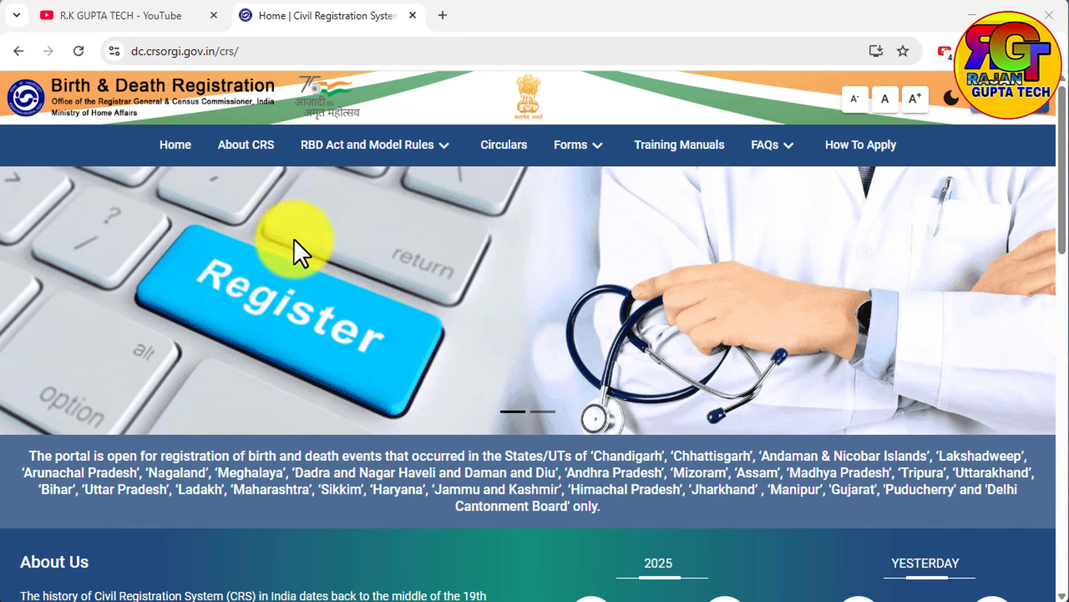
click(132, 11)
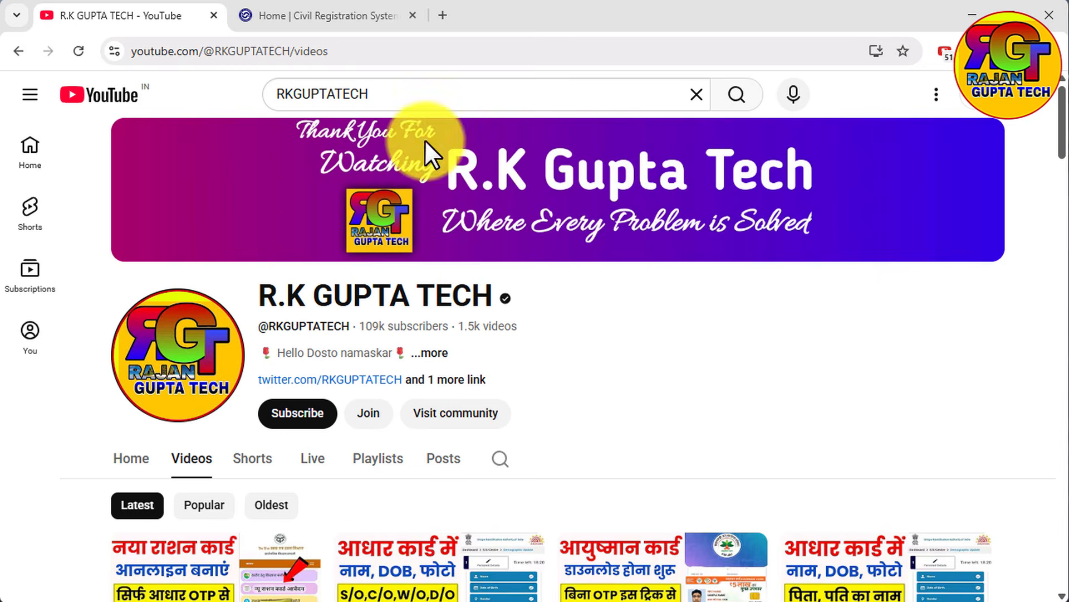
click(337, 15)
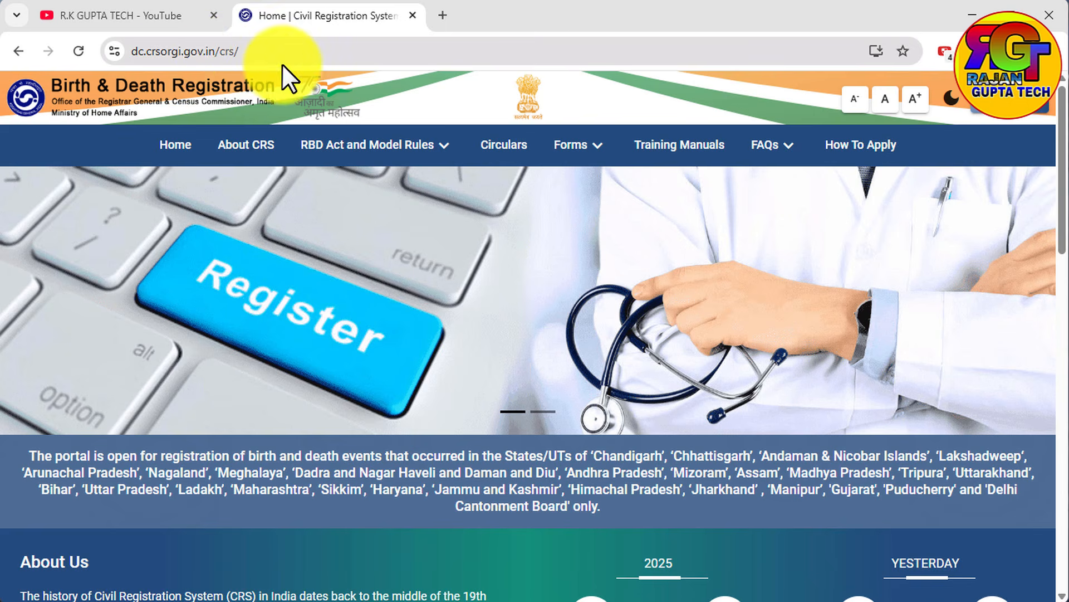
click(210, 51)
drag(254, 51, 107, 51)
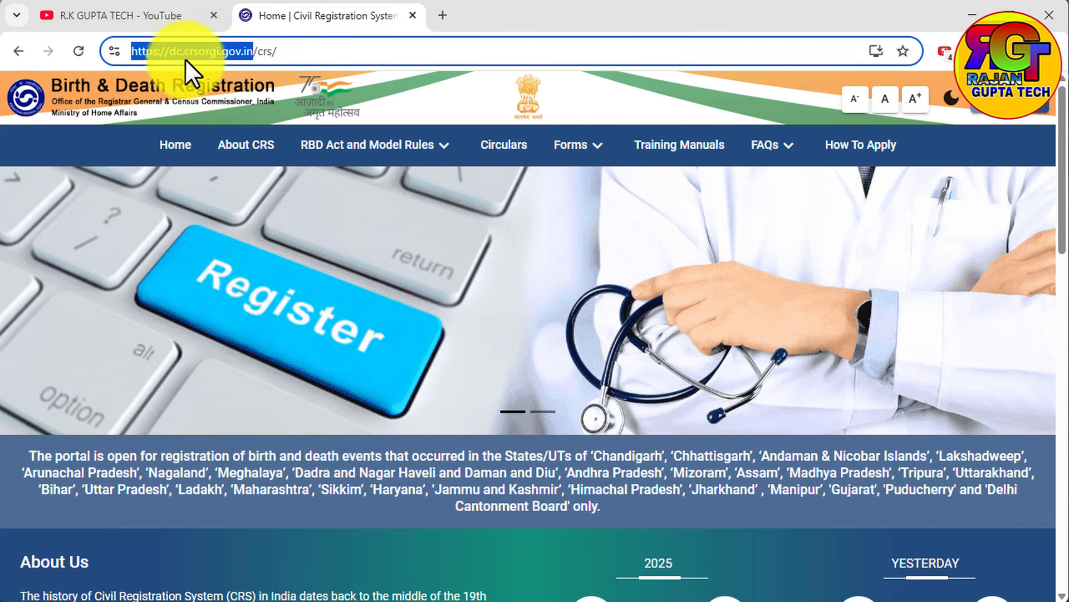
click(260, 346)
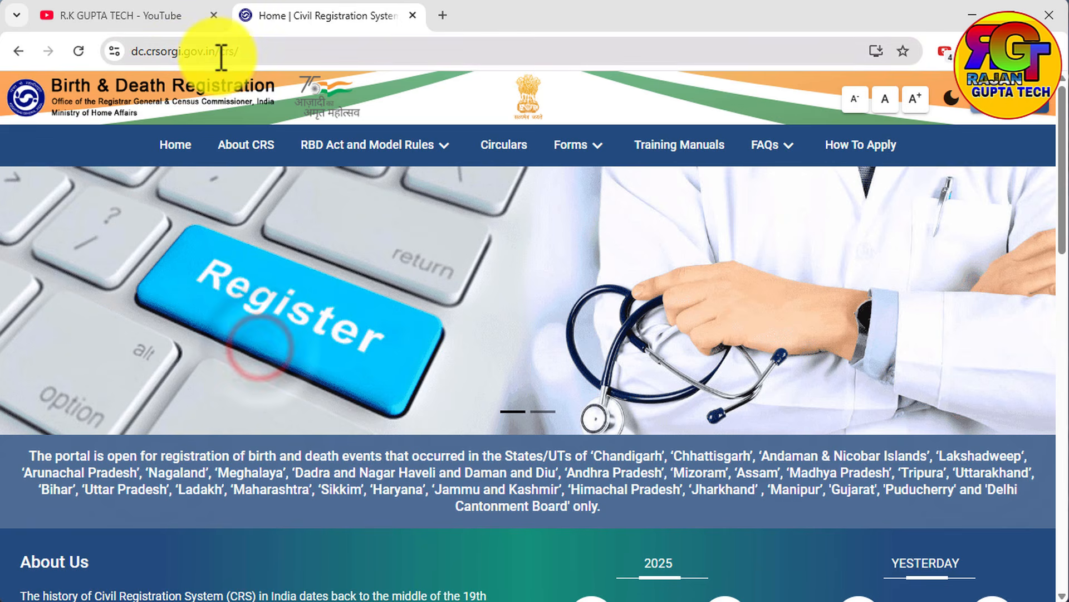
drag(219, 52, 131, 51)
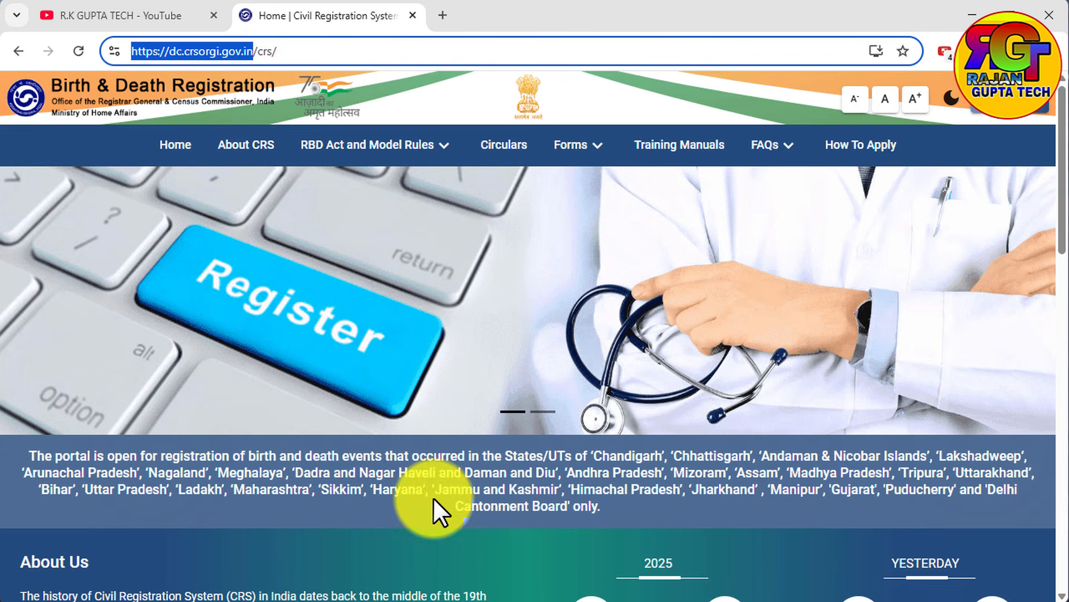
click(337, 258)
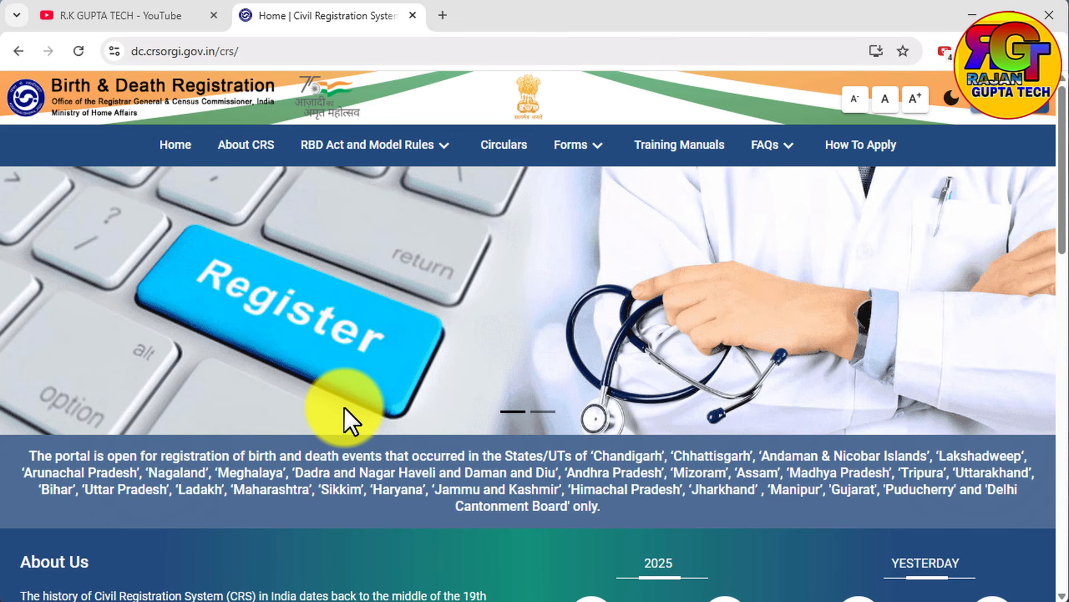
Go to the General Public login page and open its sign-up form.
click(997, 112)
click(916, 142)
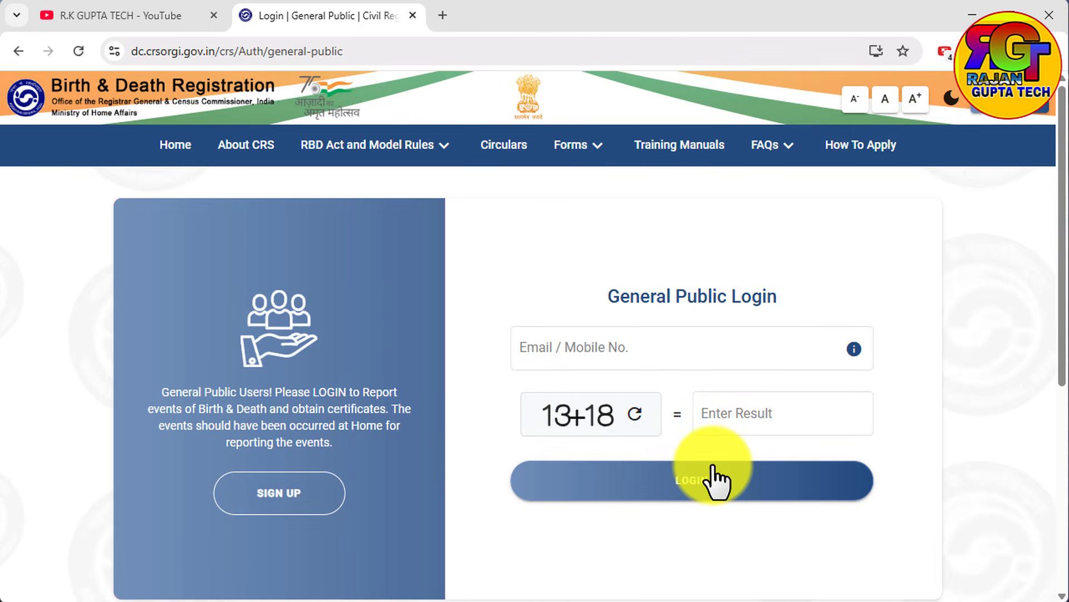
click(645, 336)
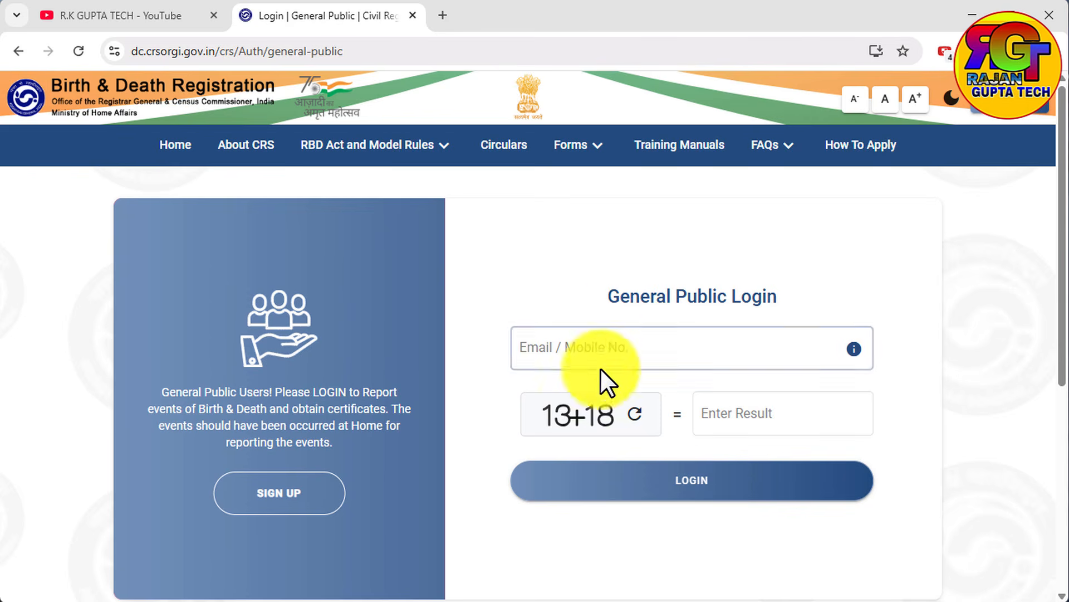
scroll(601, 384, down, 2)
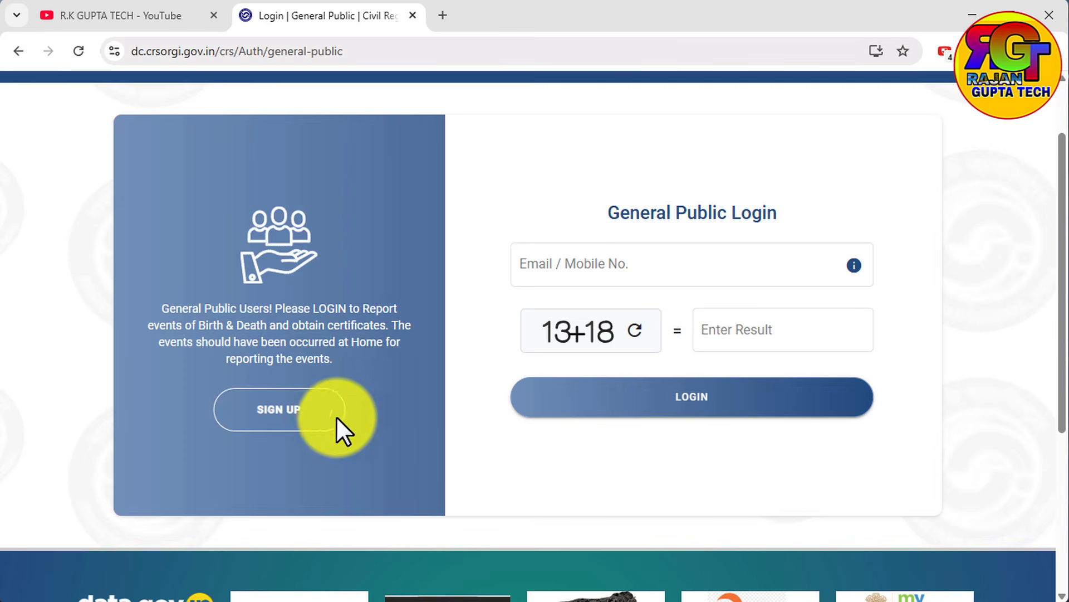
click(316, 417)
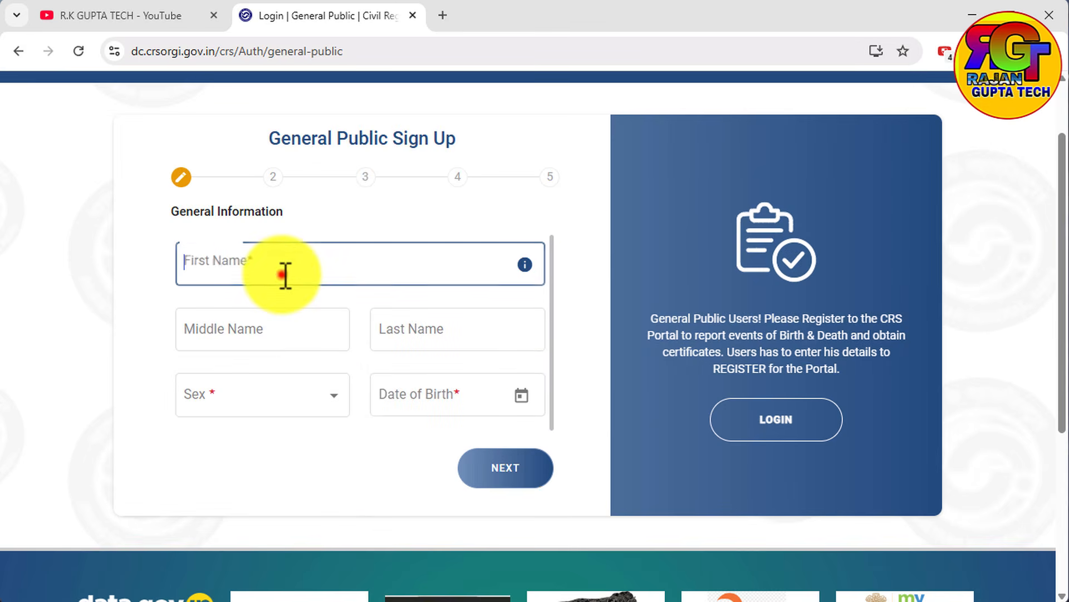
Enter the applicant's first name and set the sex to Male in the general information.
click(282, 271)
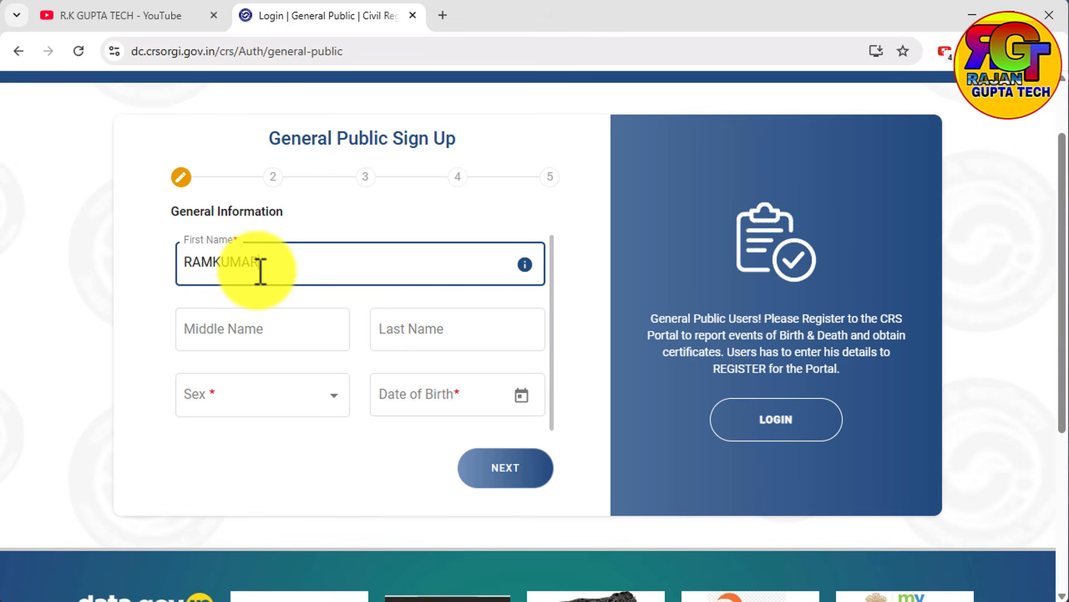
click(308, 392)
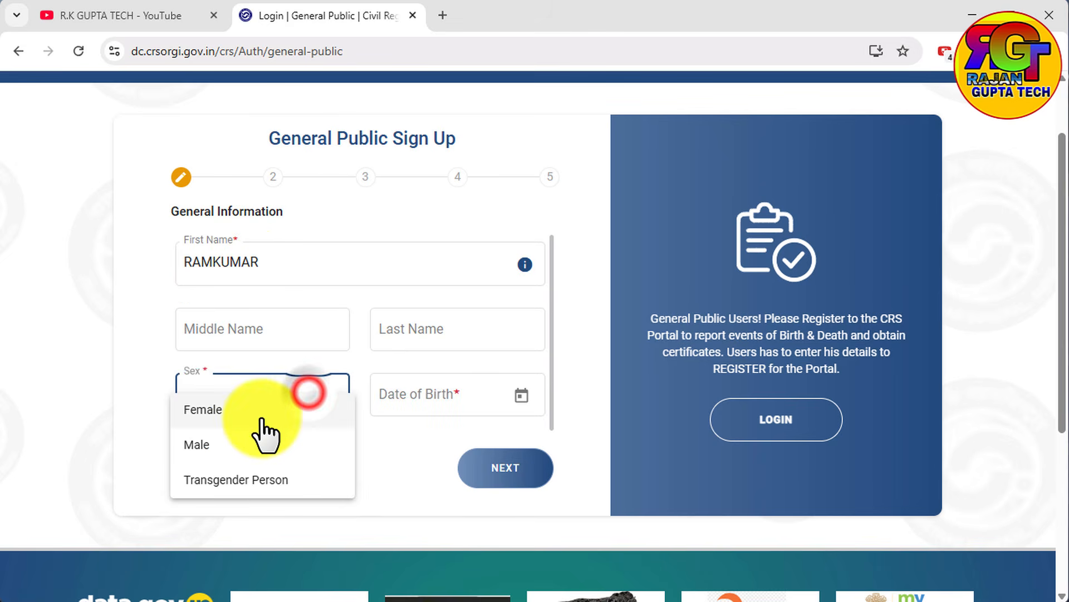
click(212, 440)
Choose the applicant's date of birth from the calendar and continue to the address section.
click(521, 395)
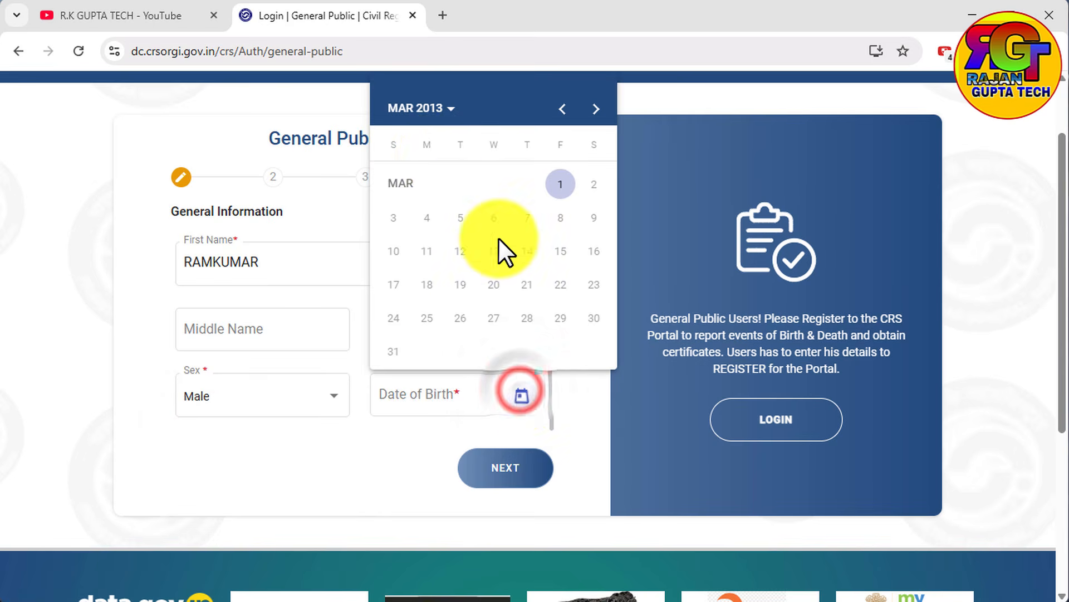
click(436, 109)
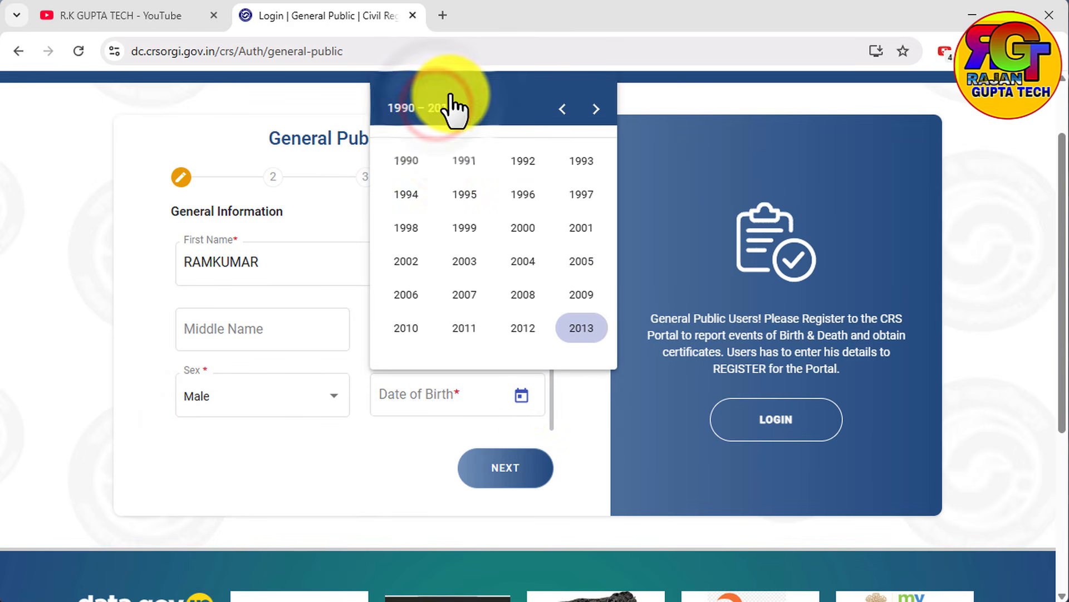
click(406, 162)
click(444, 189)
click(402, 218)
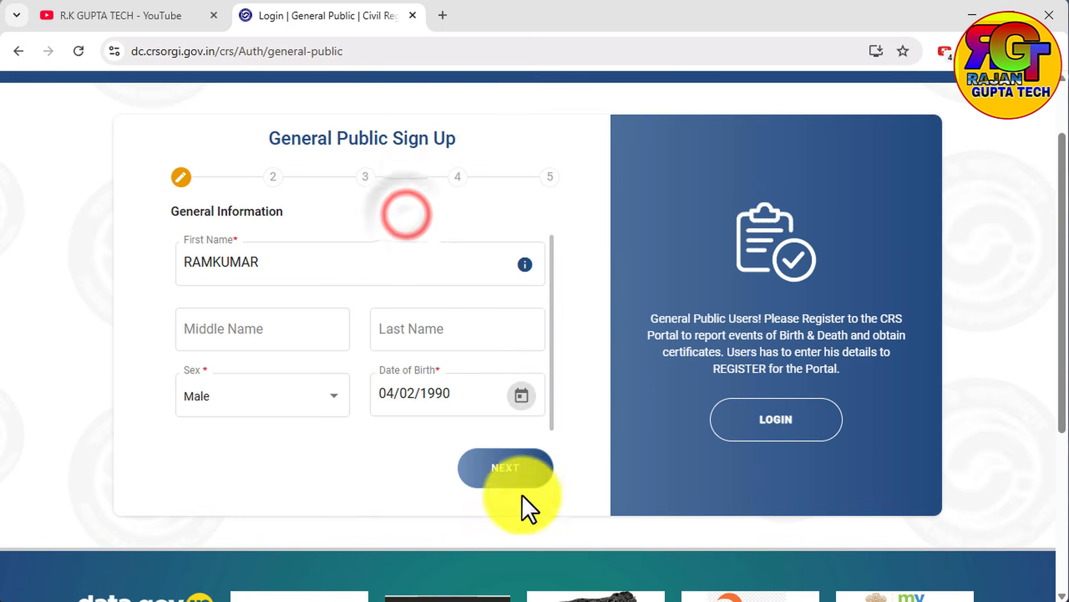
click(513, 477)
Set the address's state to Bihar, district to Arwal and sub-district to Karpi.
click(334, 276)
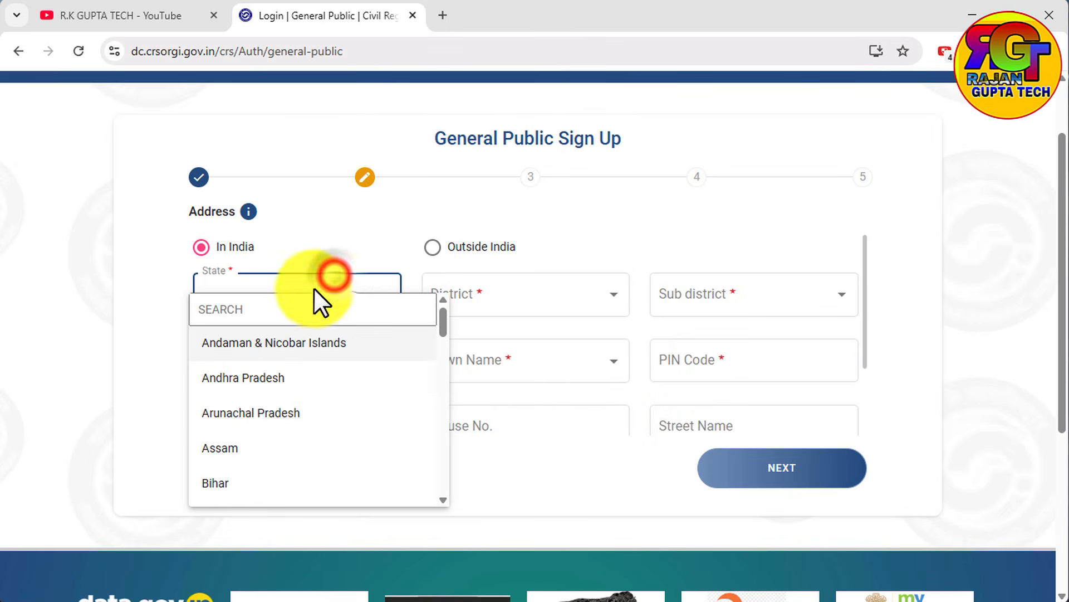
scroll(246, 411, down, 3)
scroll(242, 418, up, 1)
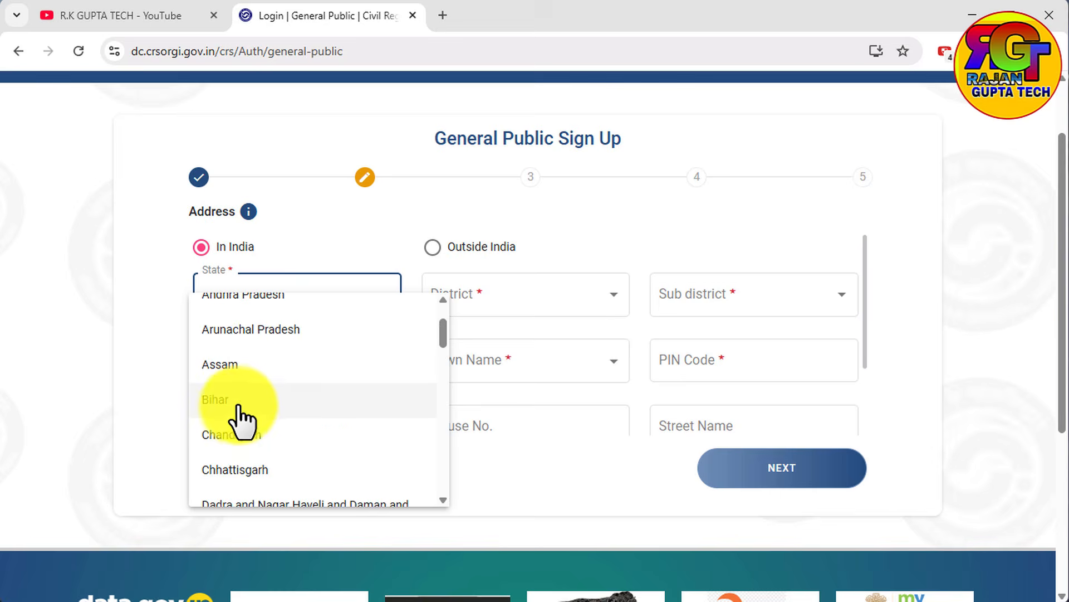
click(237, 403)
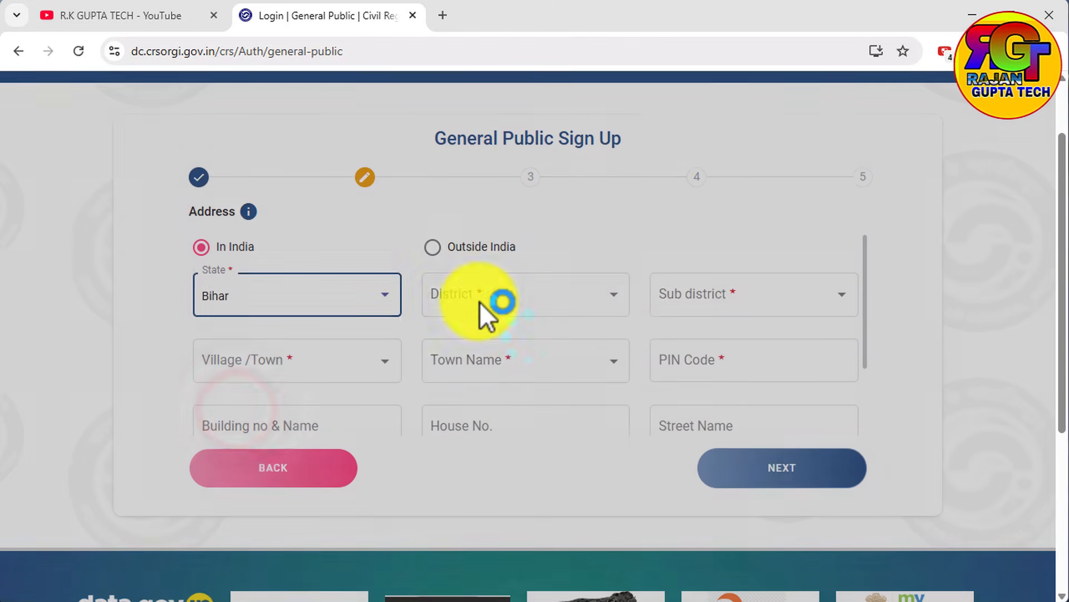
click(467, 299)
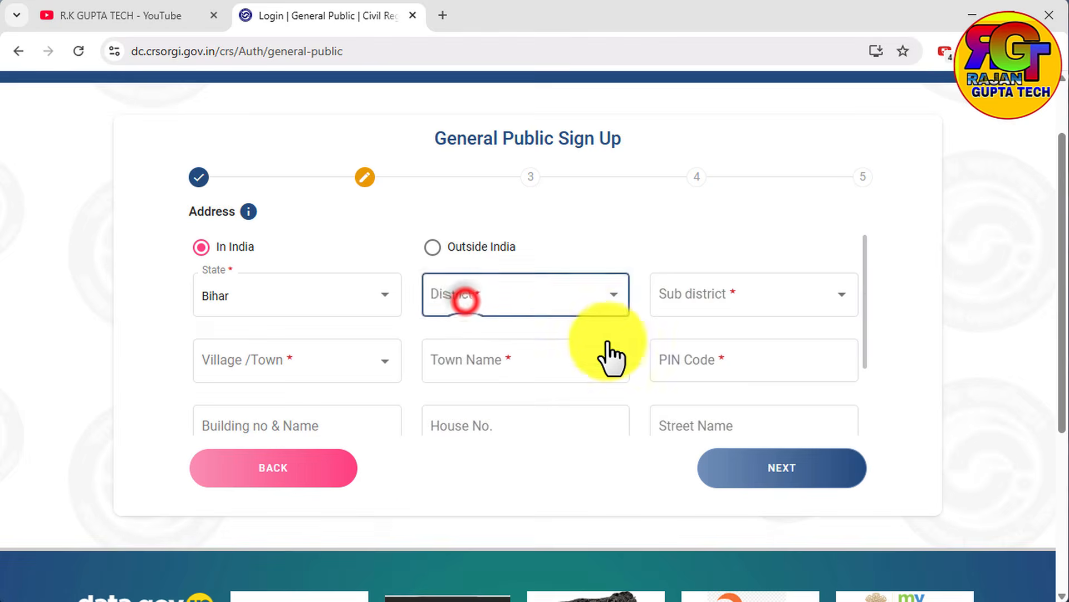
click(568, 273)
click(448, 357)
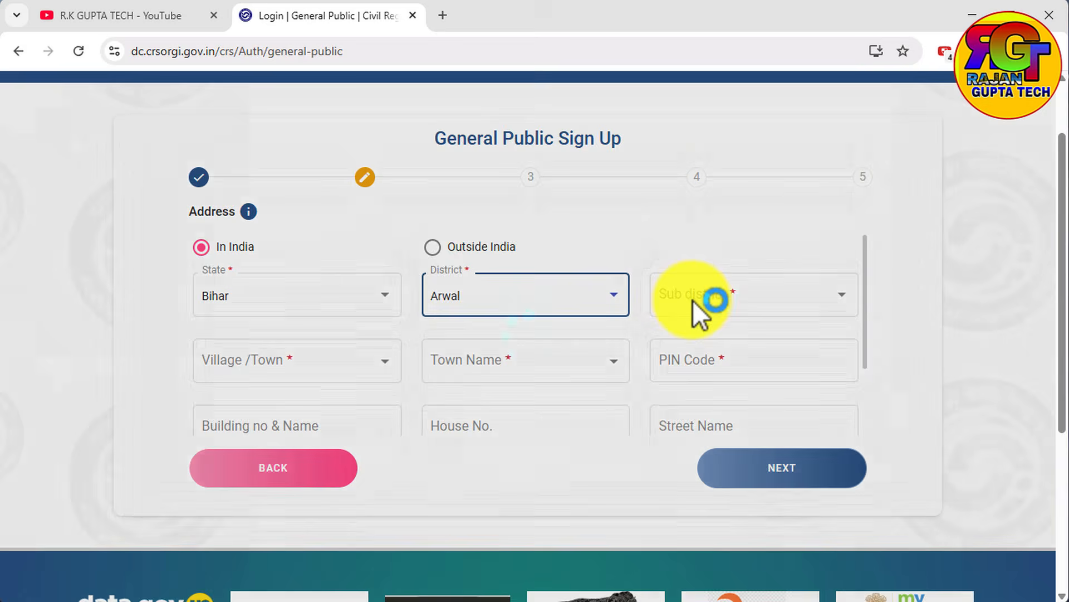
click(692, 298)
click(771, 293)
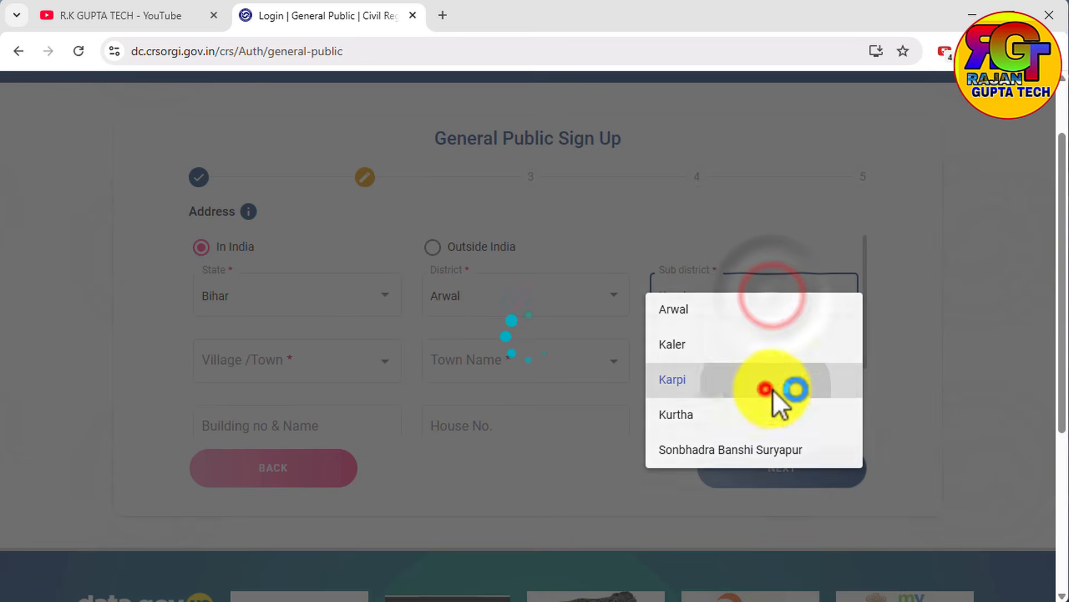
click(773, 389)
click(298, 359)
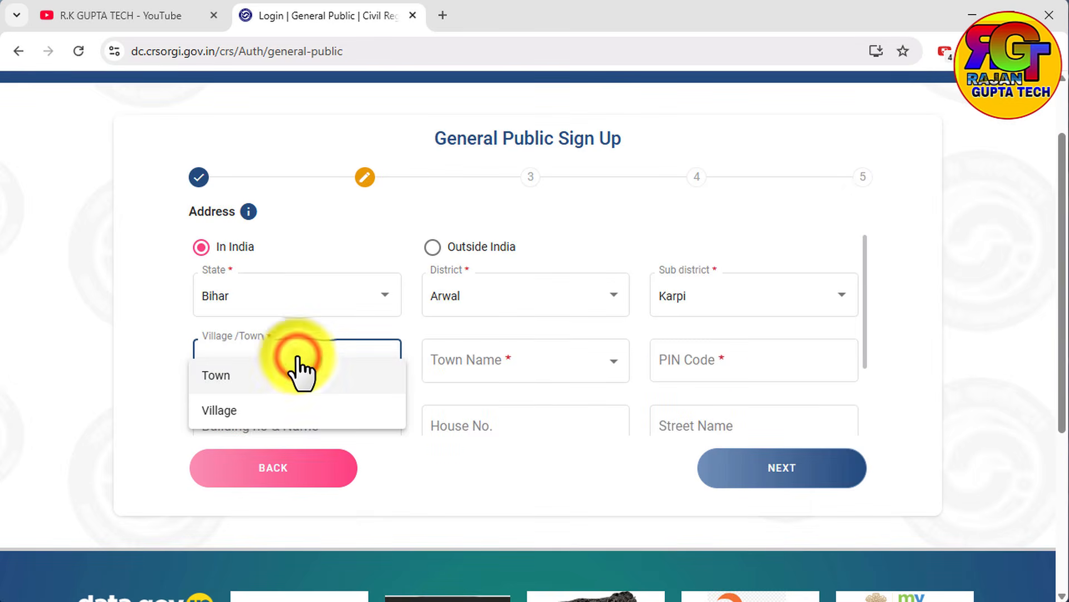
click(230, 376)
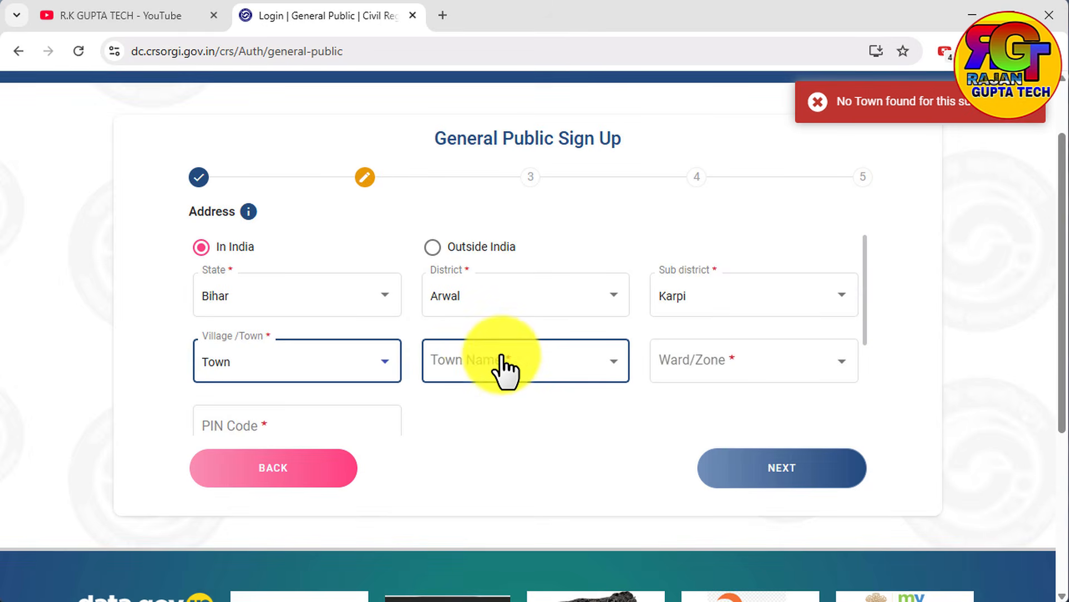
click(503, 357)
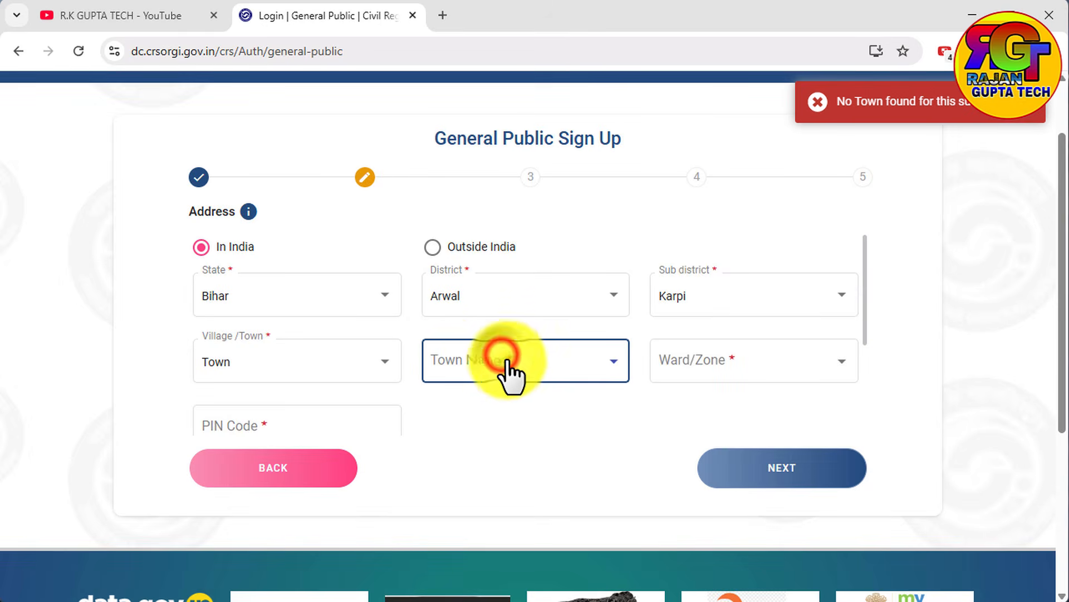
Set the locality type to Village, choose the applicant's village name and dismiss the error notice.
click(266, 369)
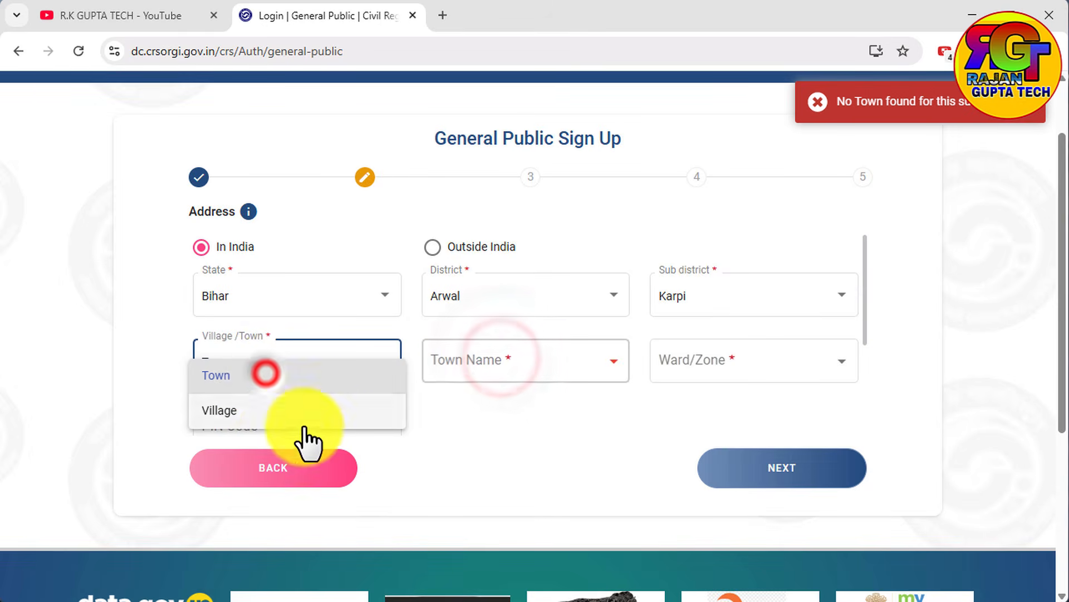
click(263, 411)
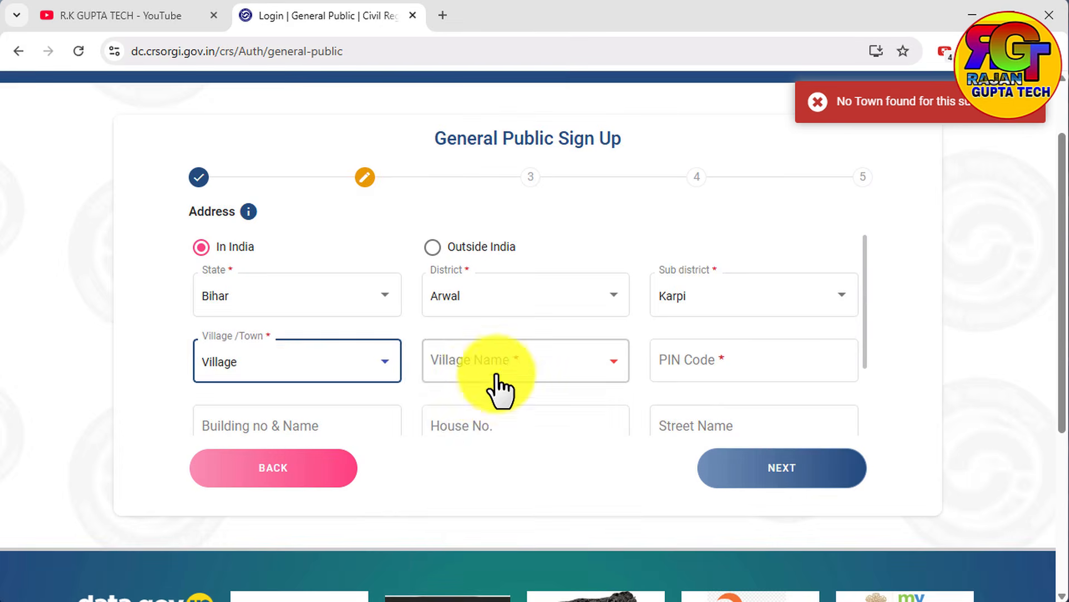
click(501, 365)
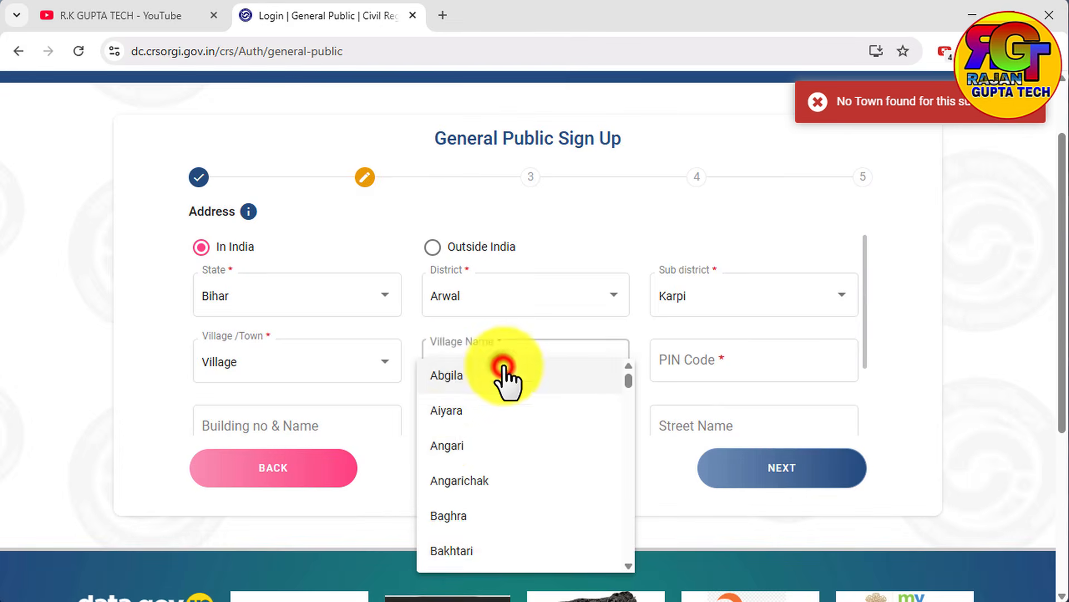
click(446, 446)
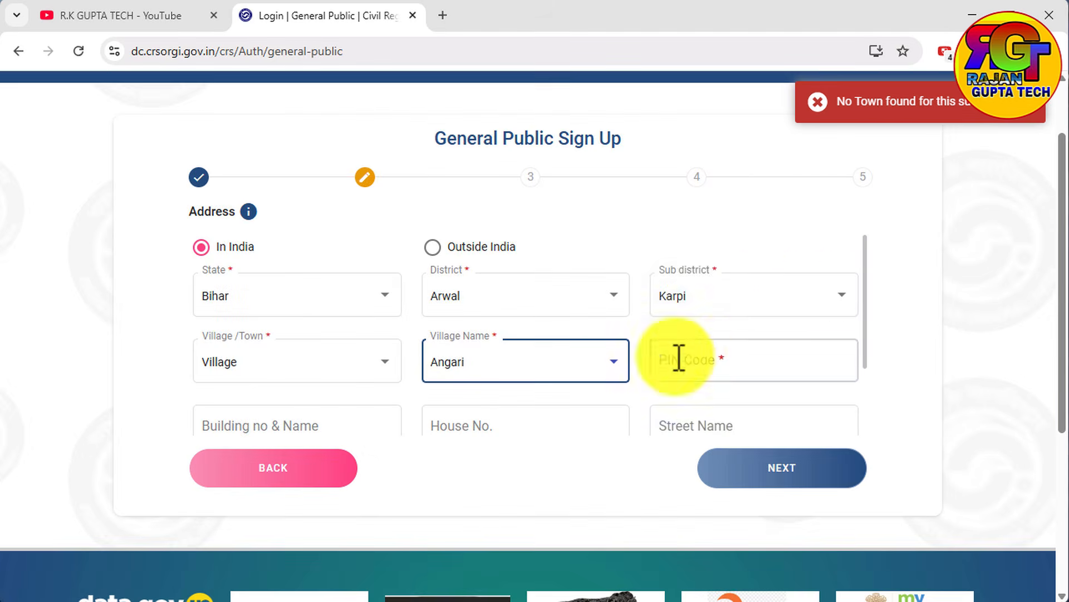
click(813, 106)
Enter the postal PIN code, leave the optional address fields blank and continue to the Aadhaar and nationality section.
click(678, 356)
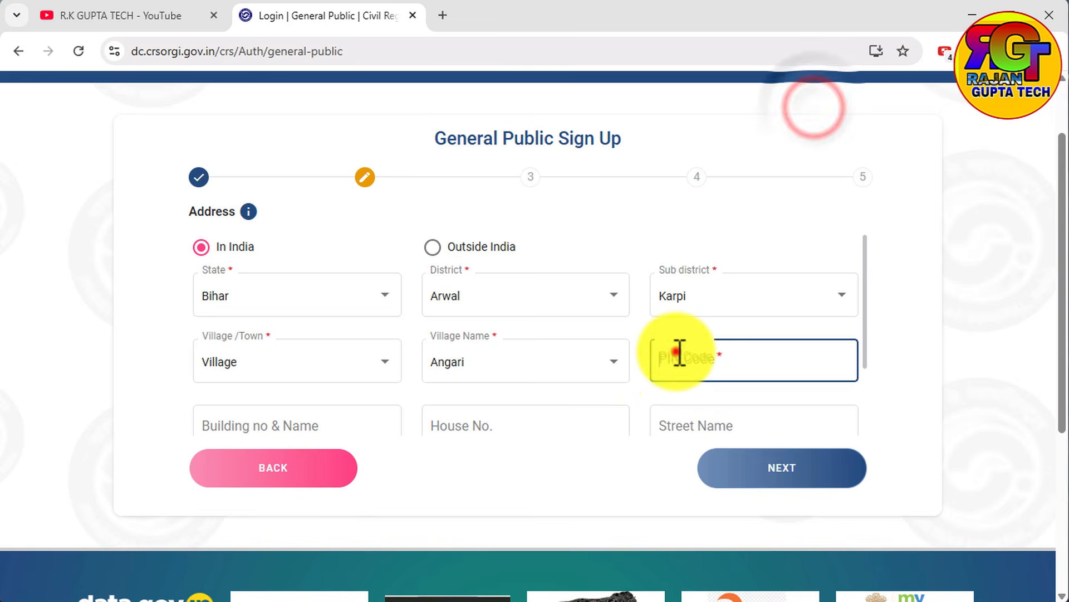
text(7548)
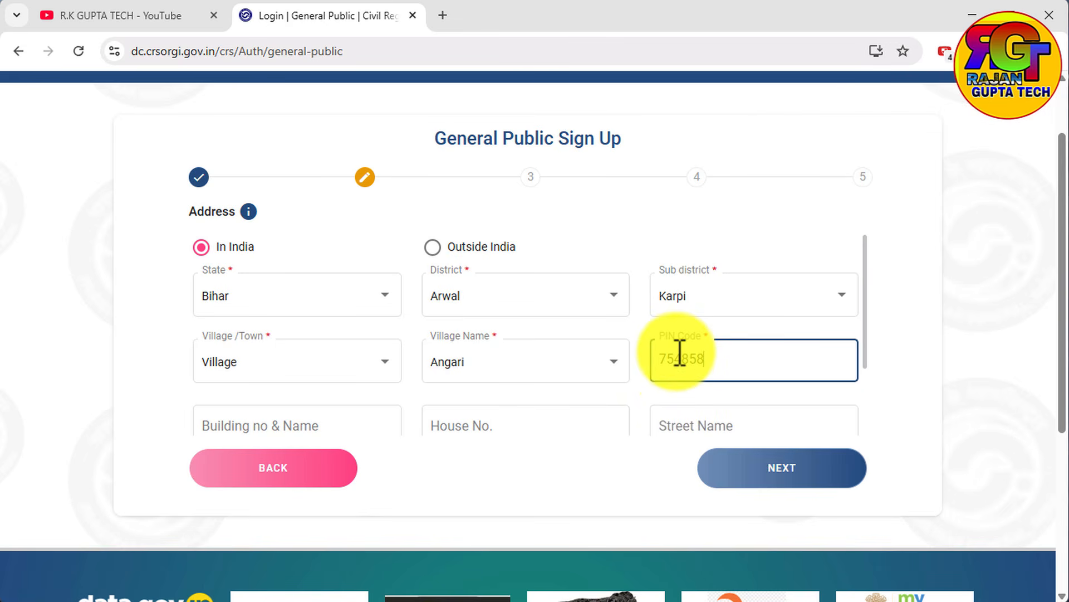
text(58)
scroll(501, 401, down, 2)
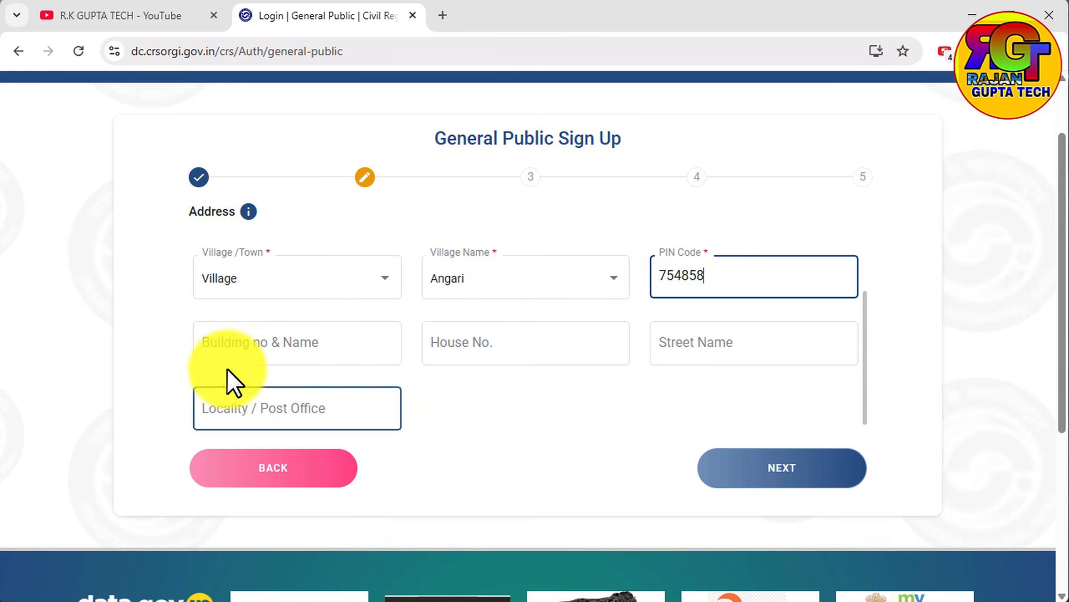
click(232, 360)
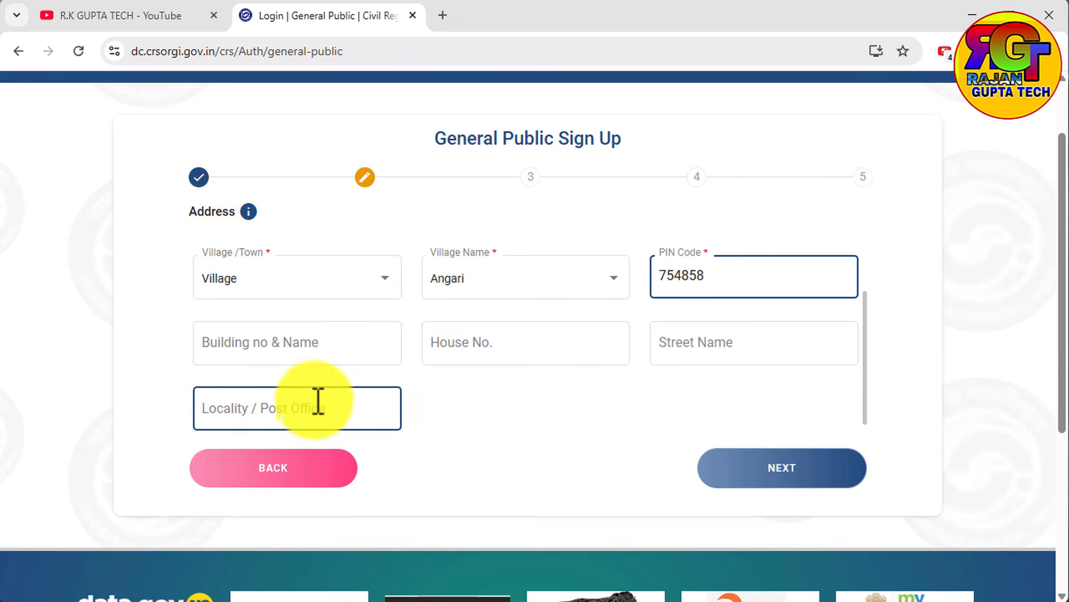
click(736, 468)
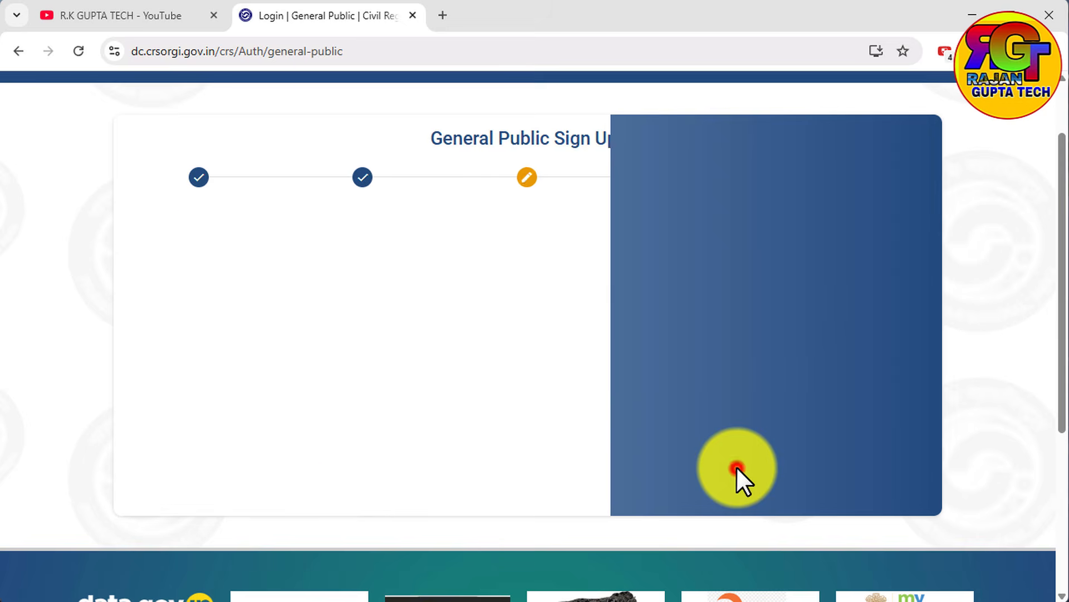
Set the nationality to Indian, accept the declaration and submit the Aadhaar and nationality section.
click(272, 263)
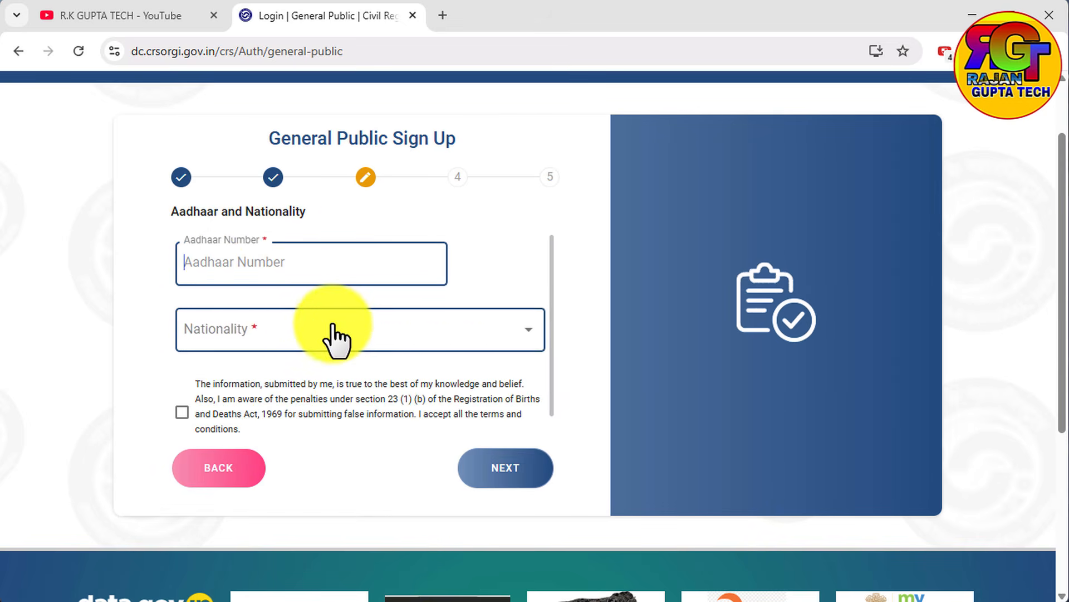
click(294, 323)
click(223, 342)
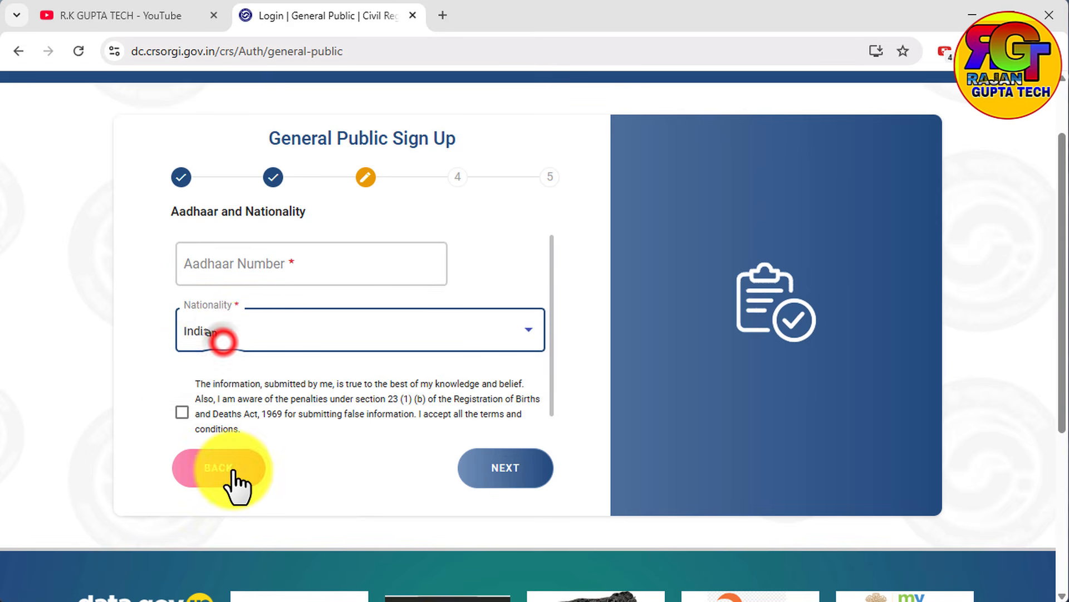
click(181, 412)
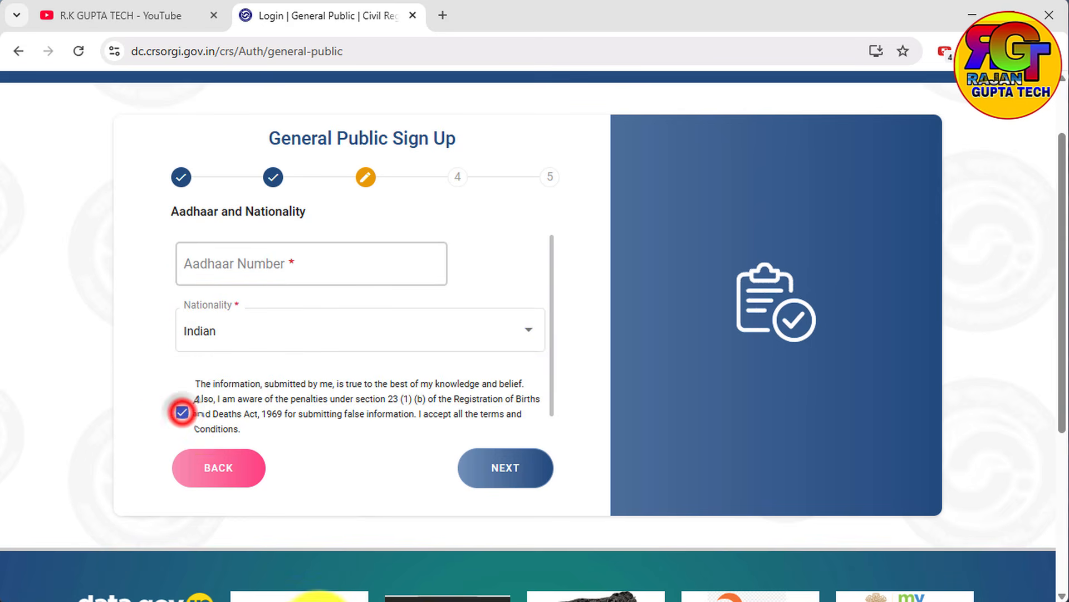
click(524, 480)
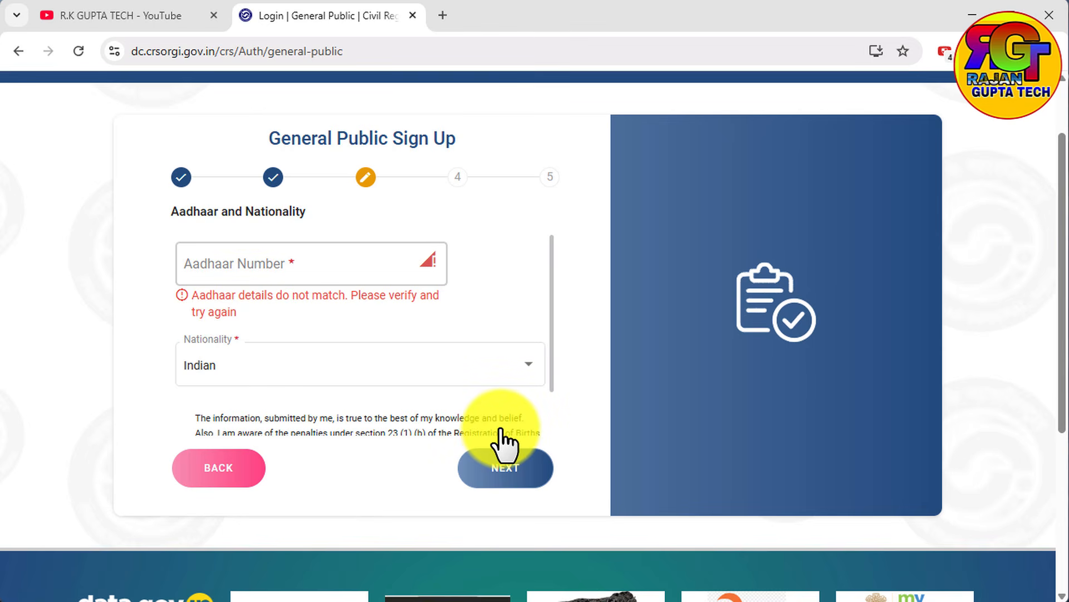
Leave the General Public sign-up form for the portal's home page and dismiss the Aadhaar authentication notice.
scroll(504, 443, up, 1)
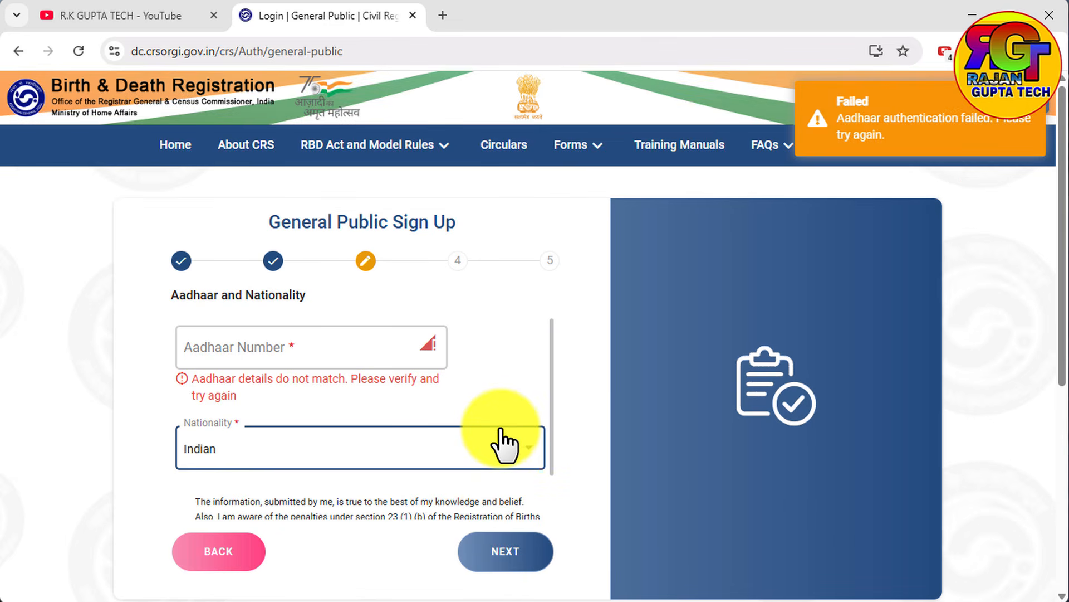
click(463, 336)
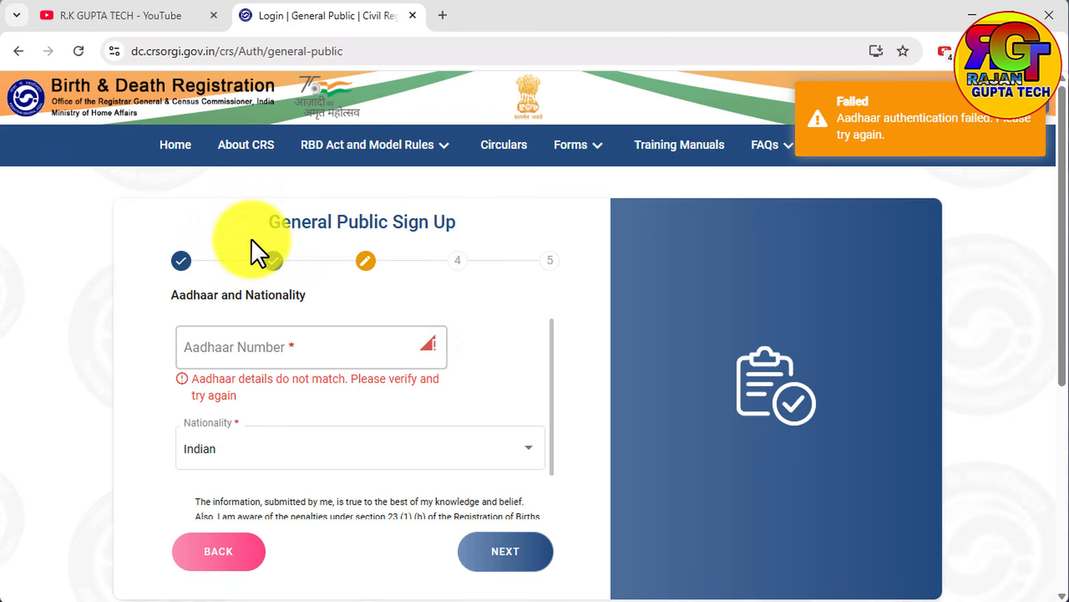
click(161, 145)
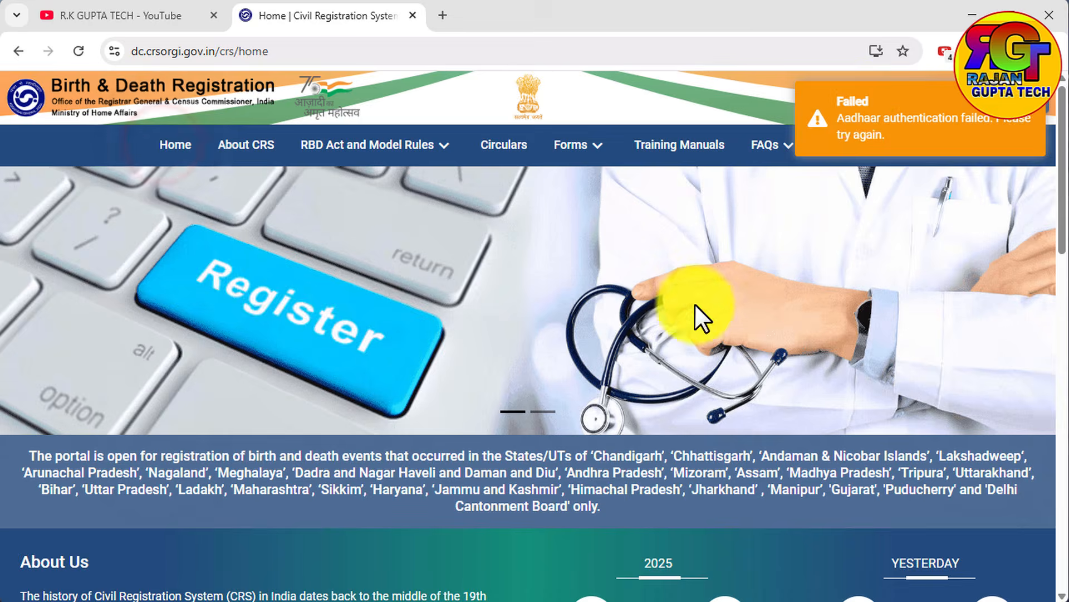
click(678, 326)
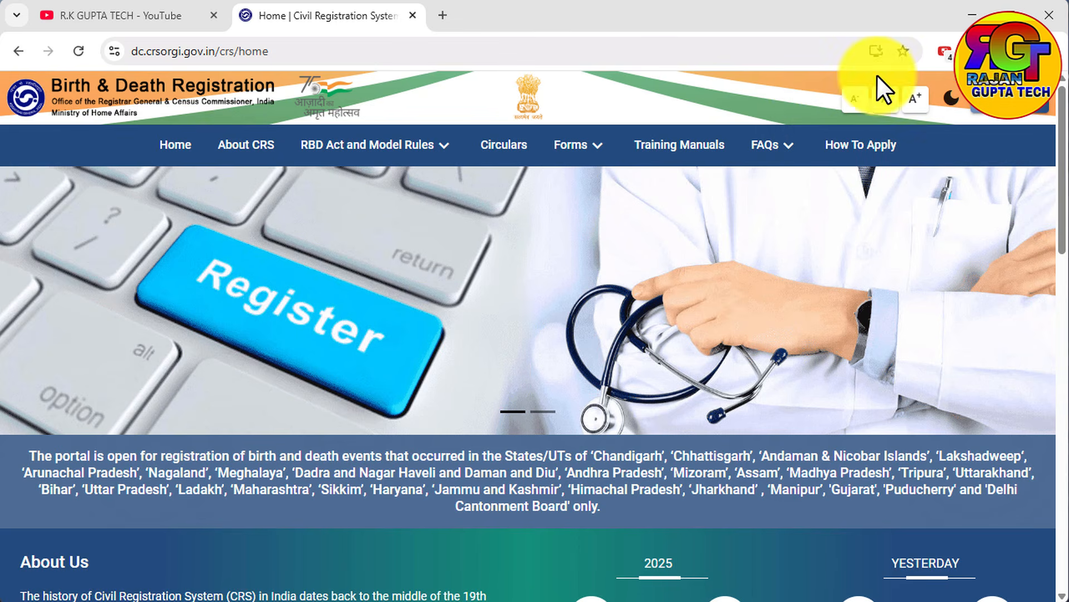
Open the General Public login, enter the registered mobile number and captcha result, and sign in with the OTP.
click(997, 122)
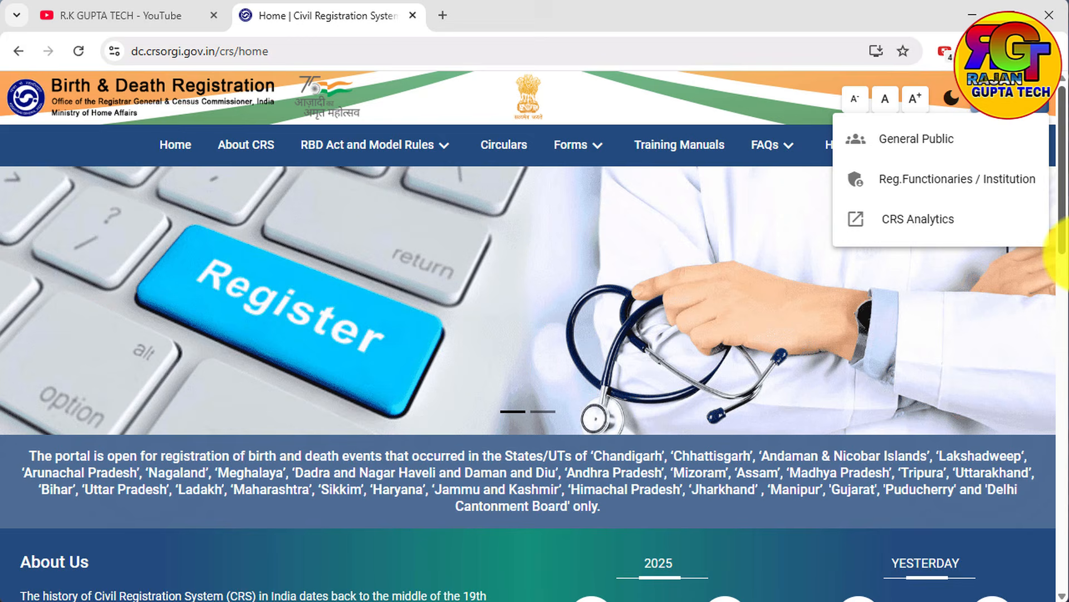
click(892, 145)
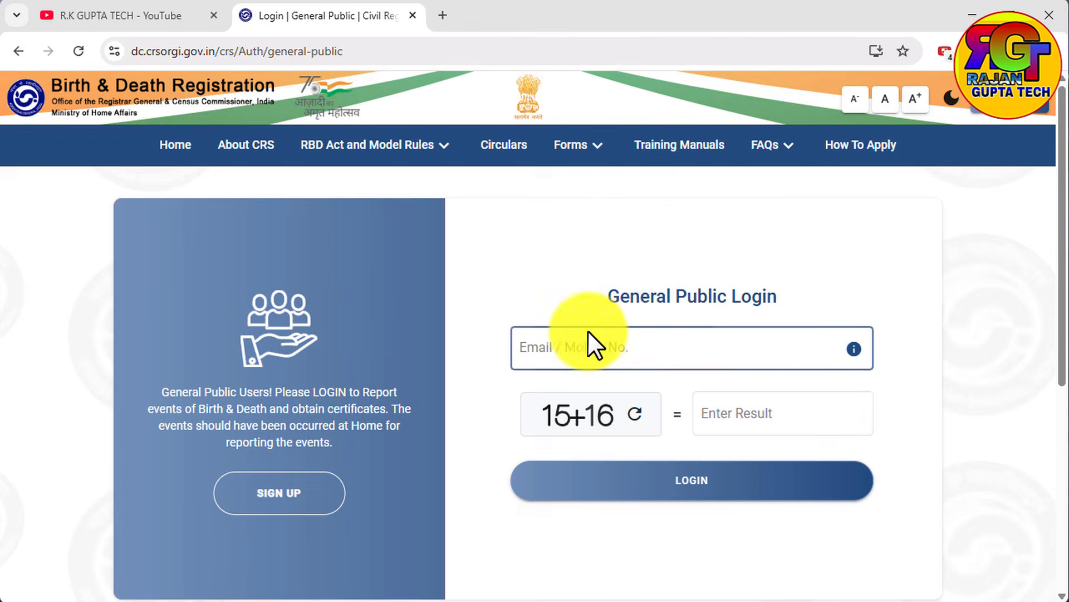
click(618, 338)
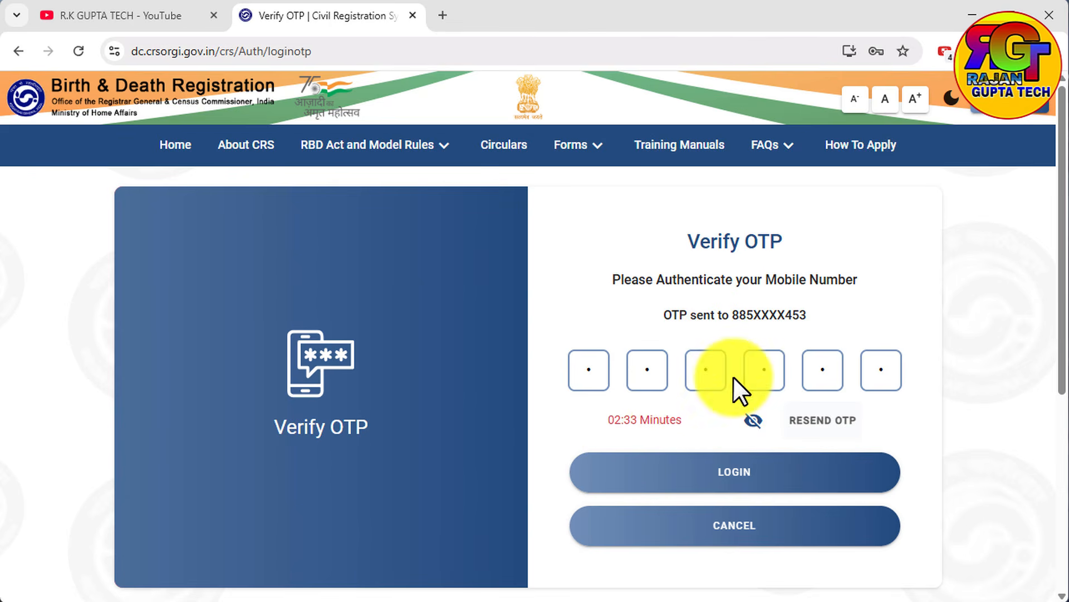
click(732, 474)
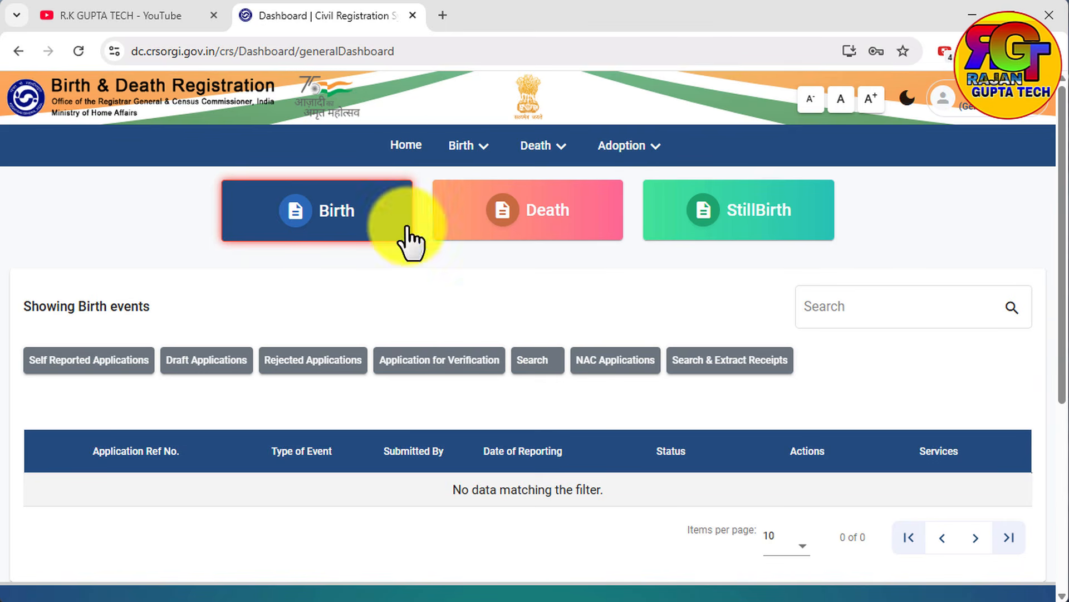
Open the Report Birth form and set the state where the birth occurred to Bihar.
click(451, 148)
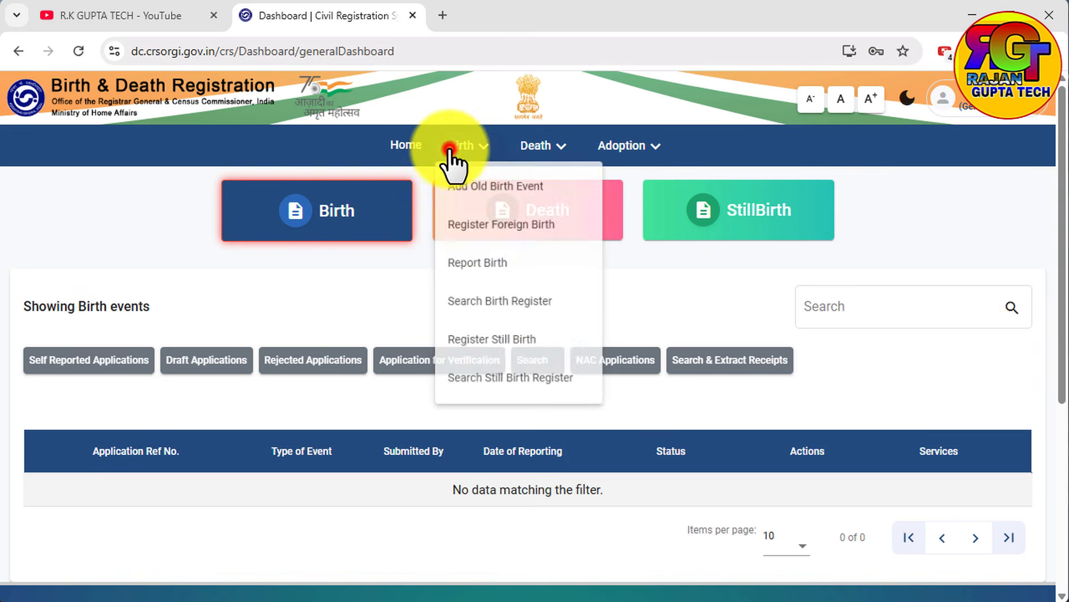
click(478, 268)
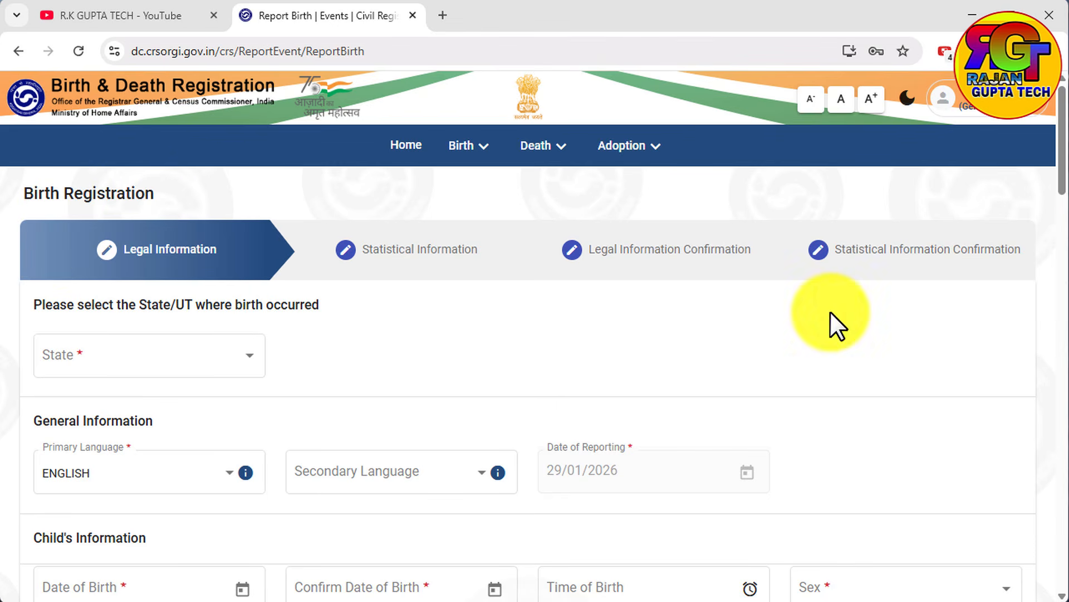
click(258, 362)
click(253, 362)
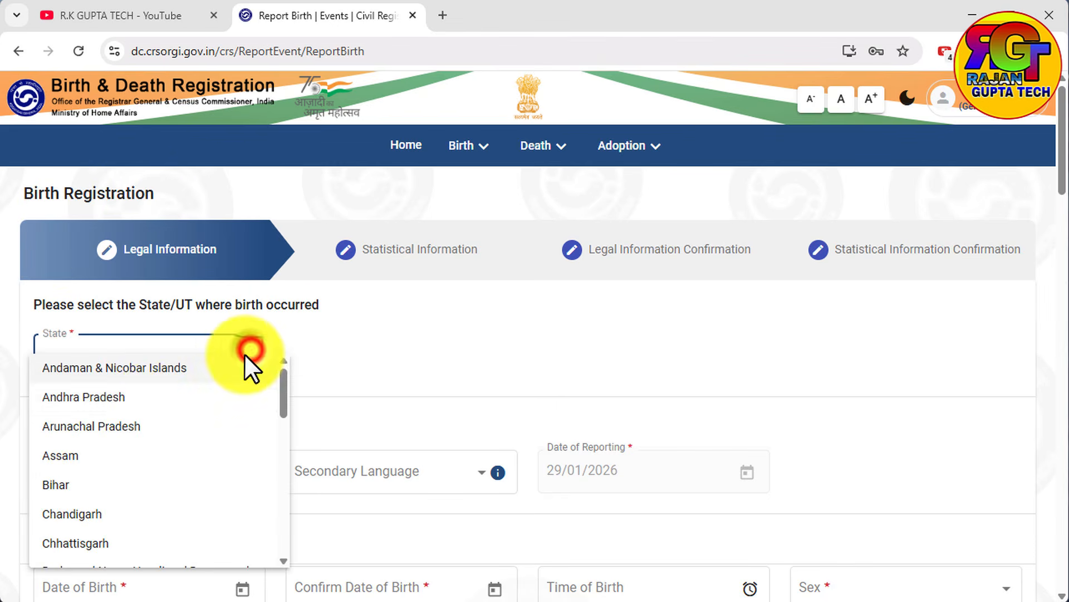
click(76, 495)
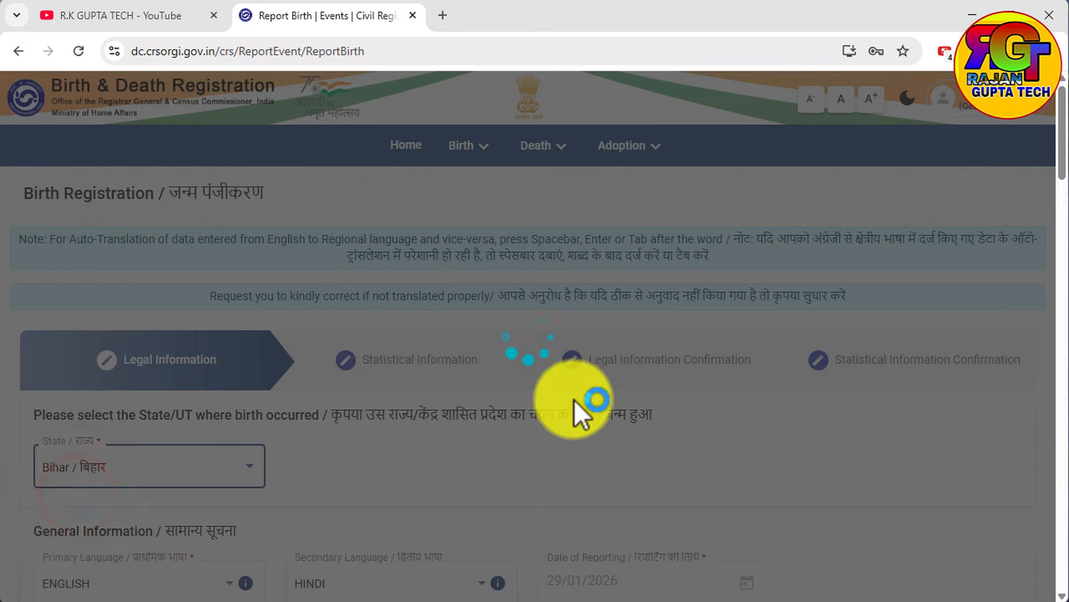
Enter the child's date of birth in the Child's Information section.
scroll(184, 471, down, 3)
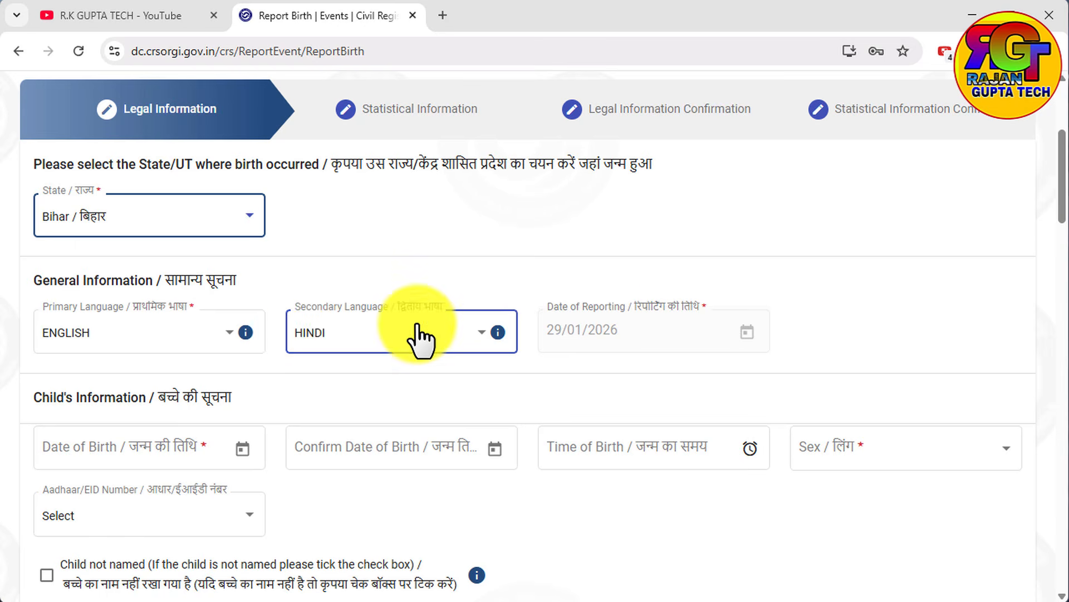
scroll(262, 434, down, 2)
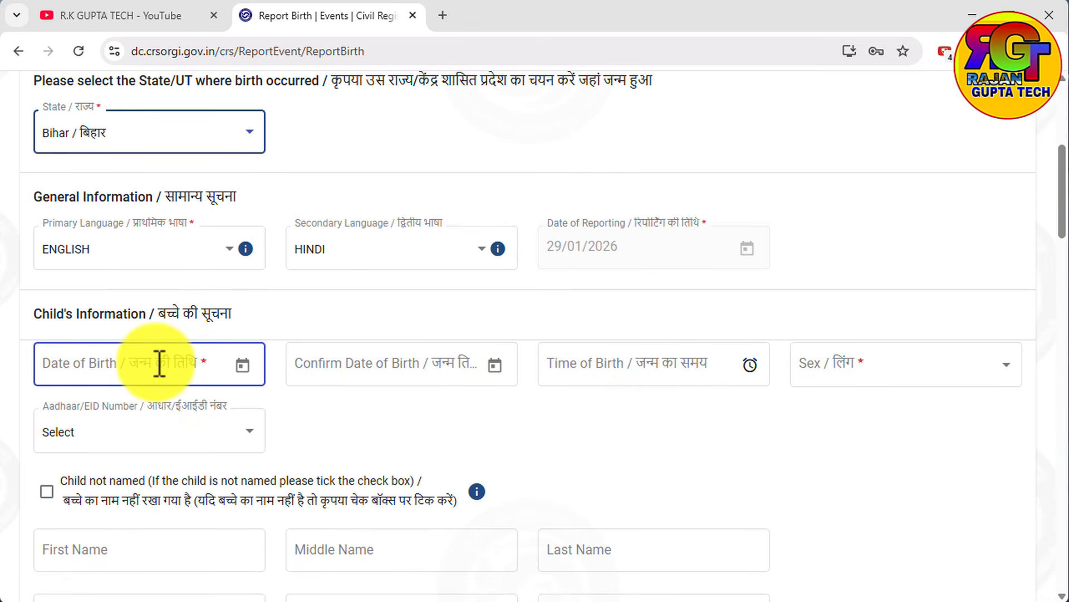
click(239, 365)
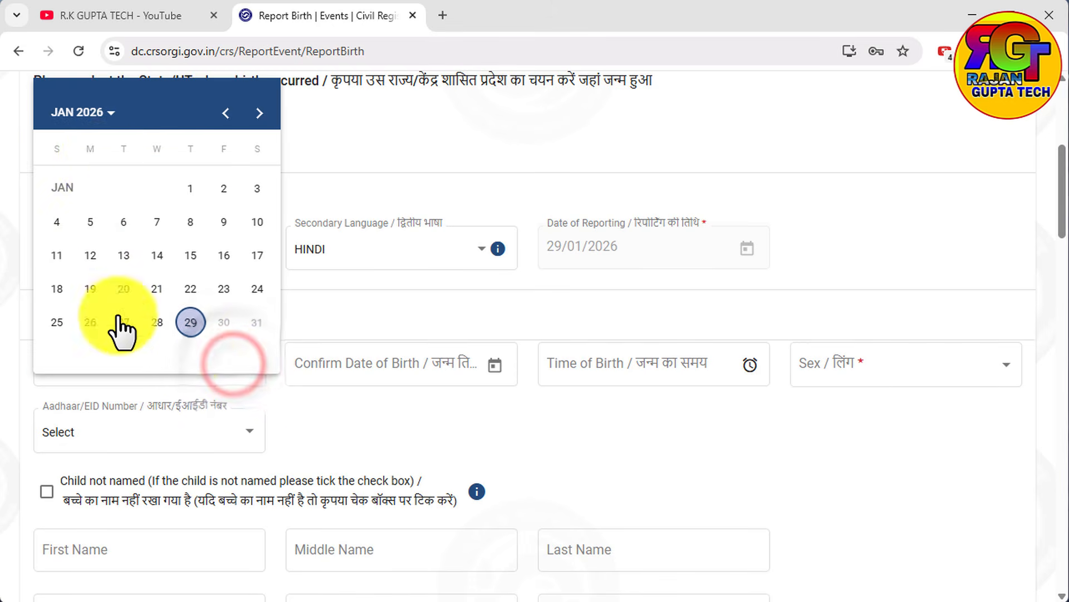
click(108, 113)
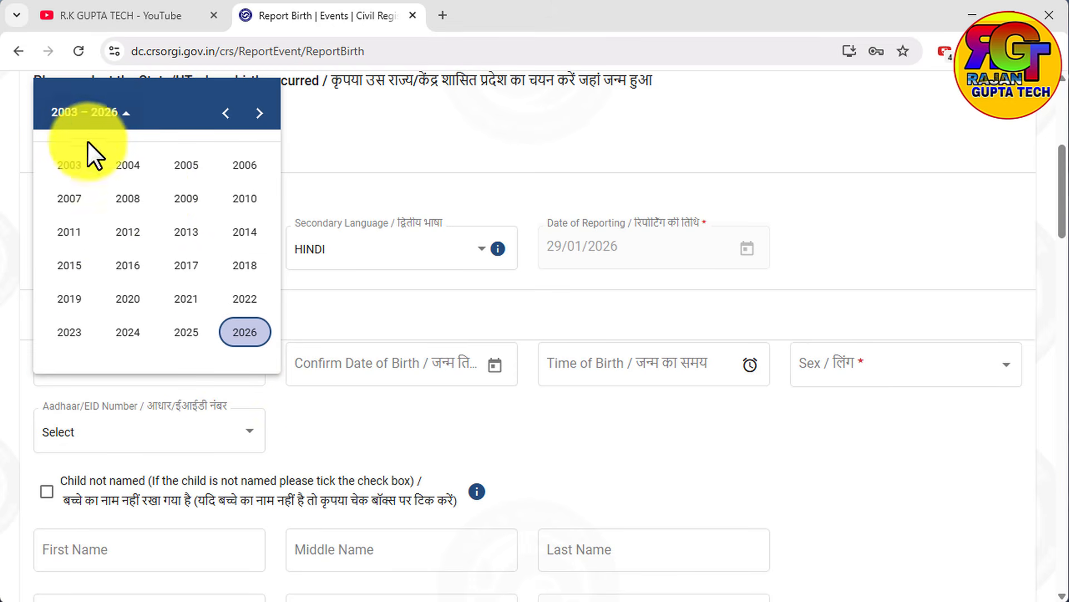
click(69, 165)
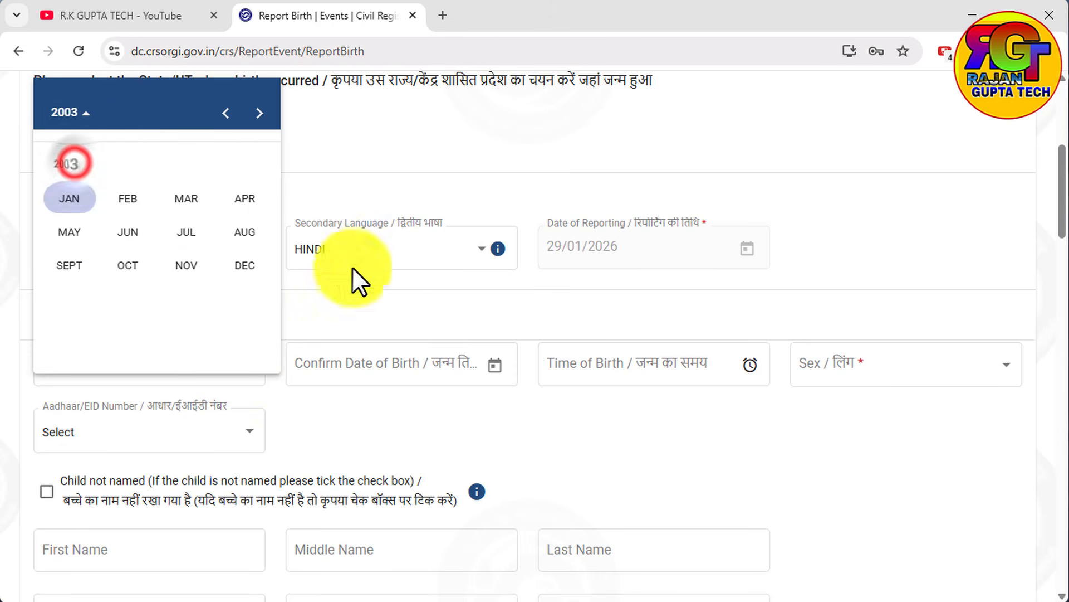
click(66, 196)
click(159, 188)
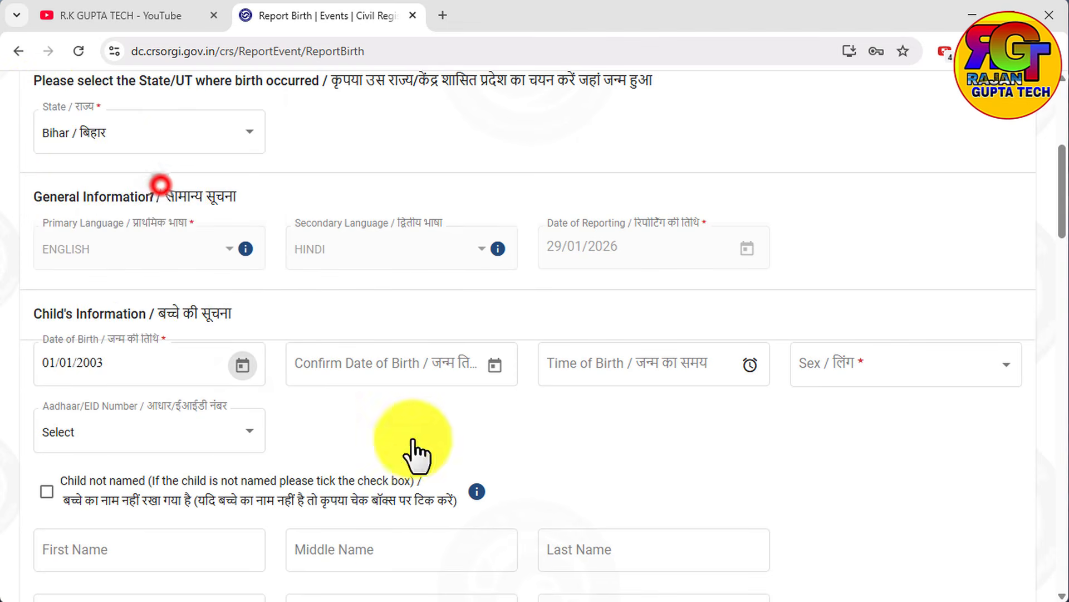
click(635, 413)
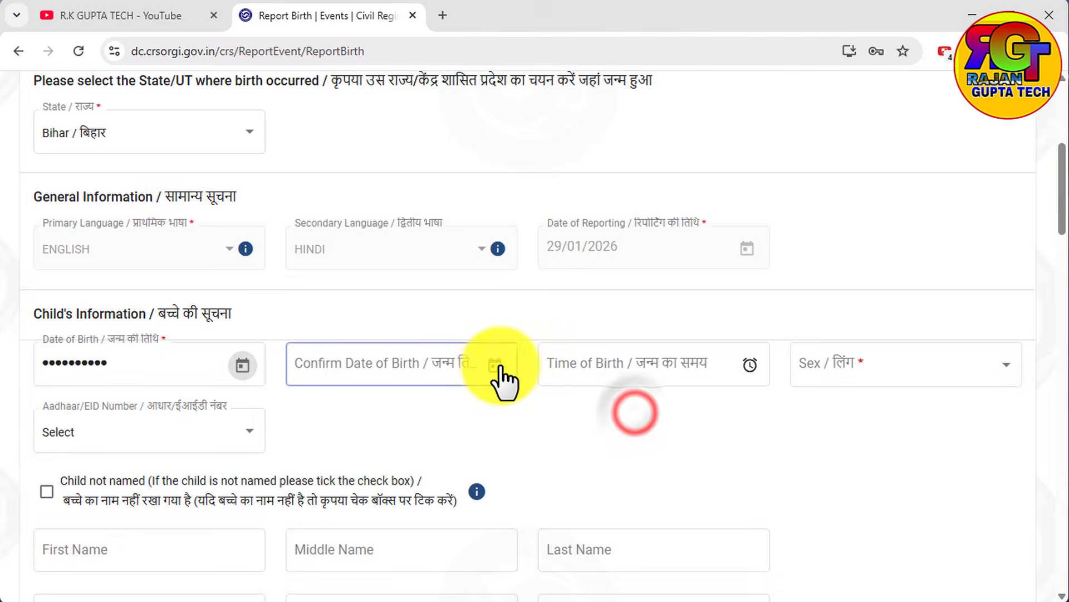
Enter the same date again to confirm the child's date of birth.
click(495, 364)
click(358, 113)
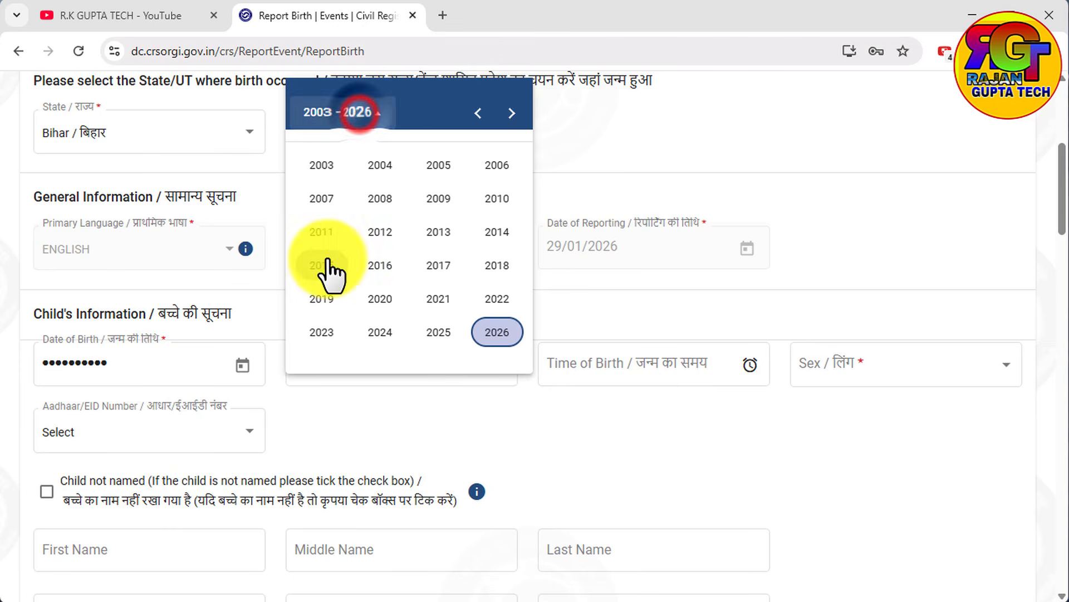
click(316, 164)
click(323, 202)
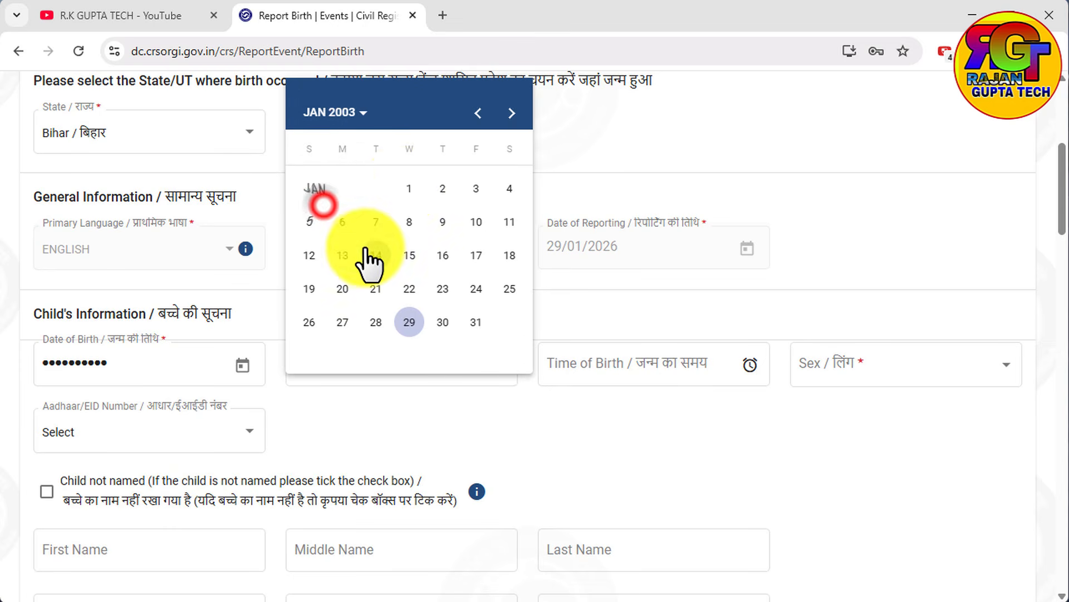
click(407, 187)
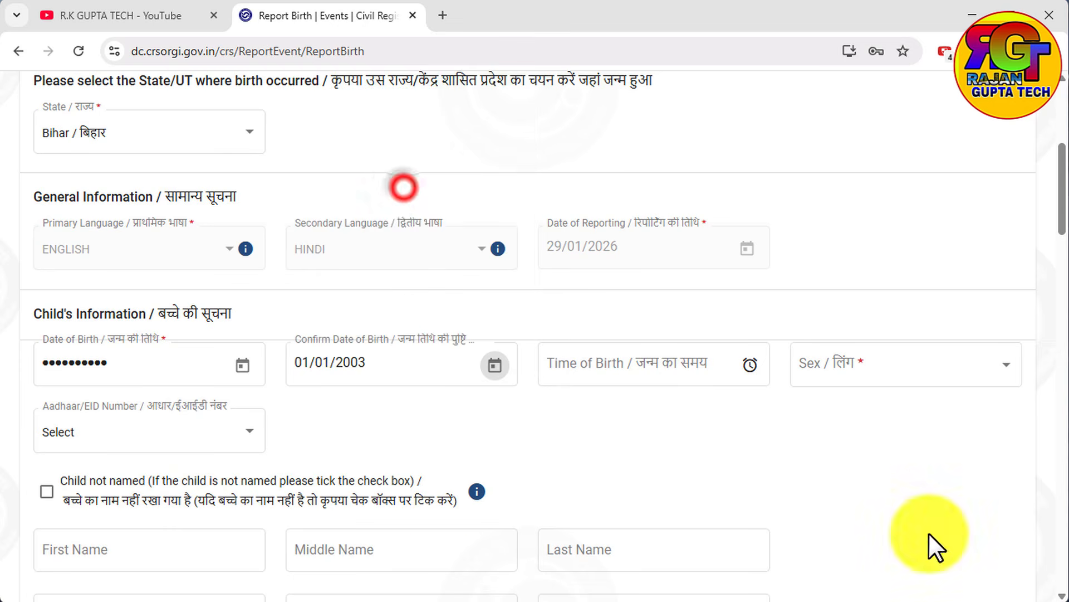
Set the child's time of birth to 10:00 AM and the sex to Male.
click(557, 363)
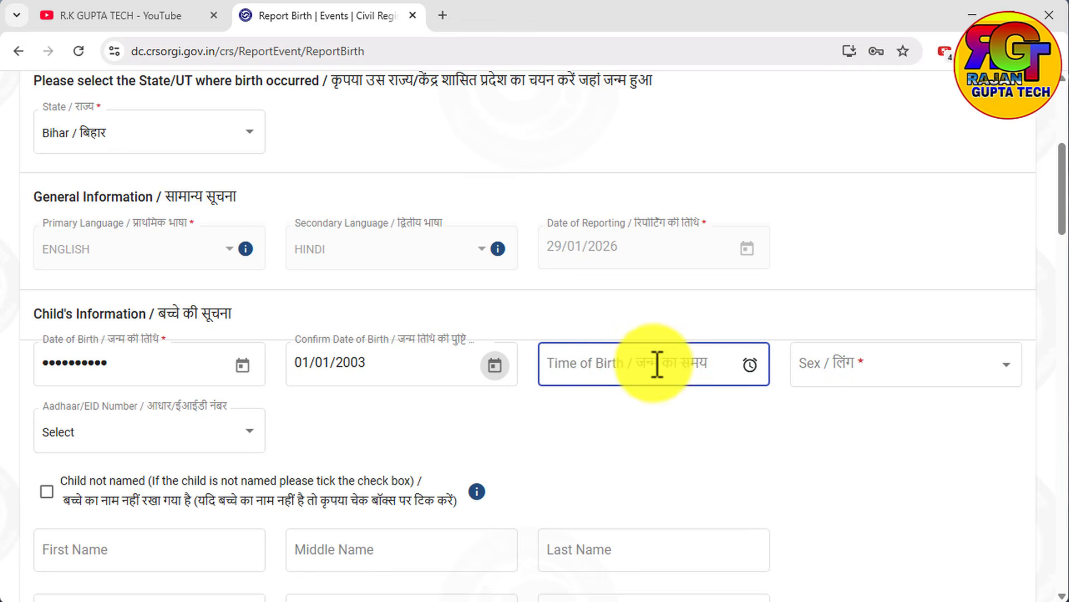
click(749, 364)
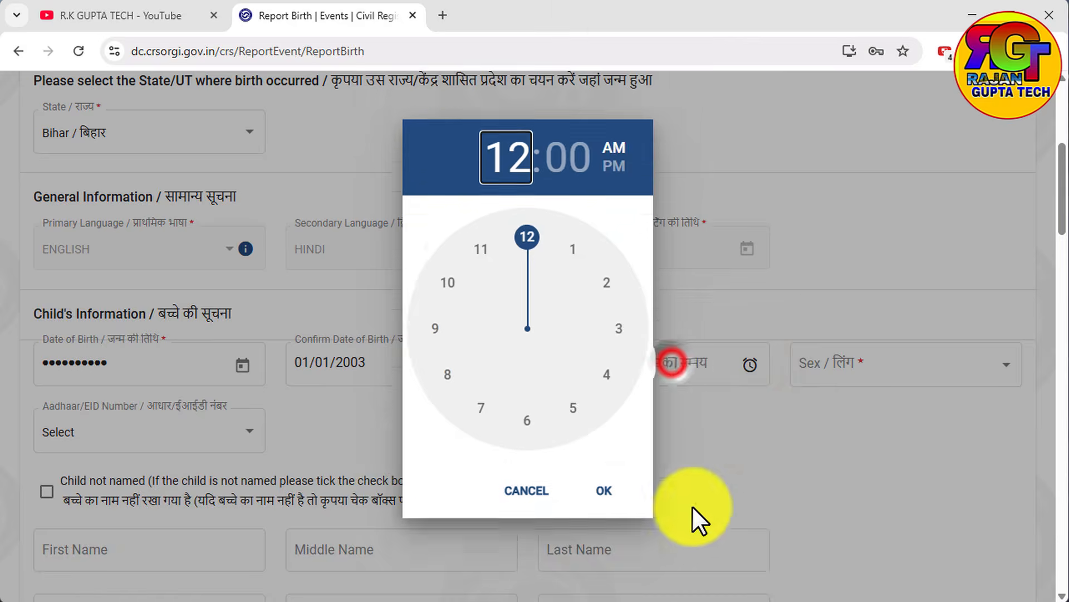
drag(521, 249, 583, 301)
drag(444, 317, 447, 304)
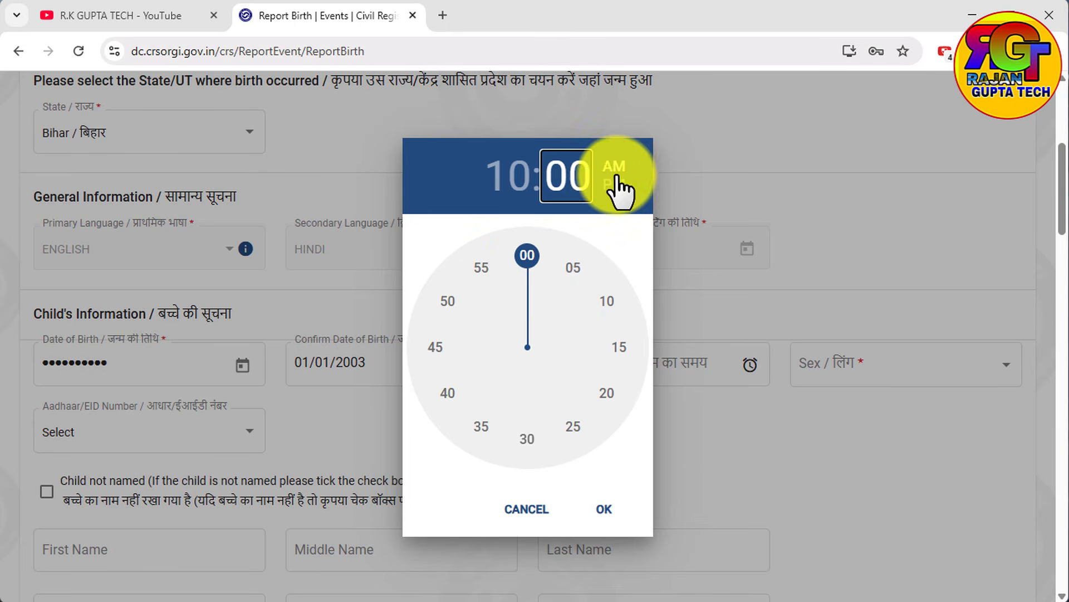
click(607, 511)
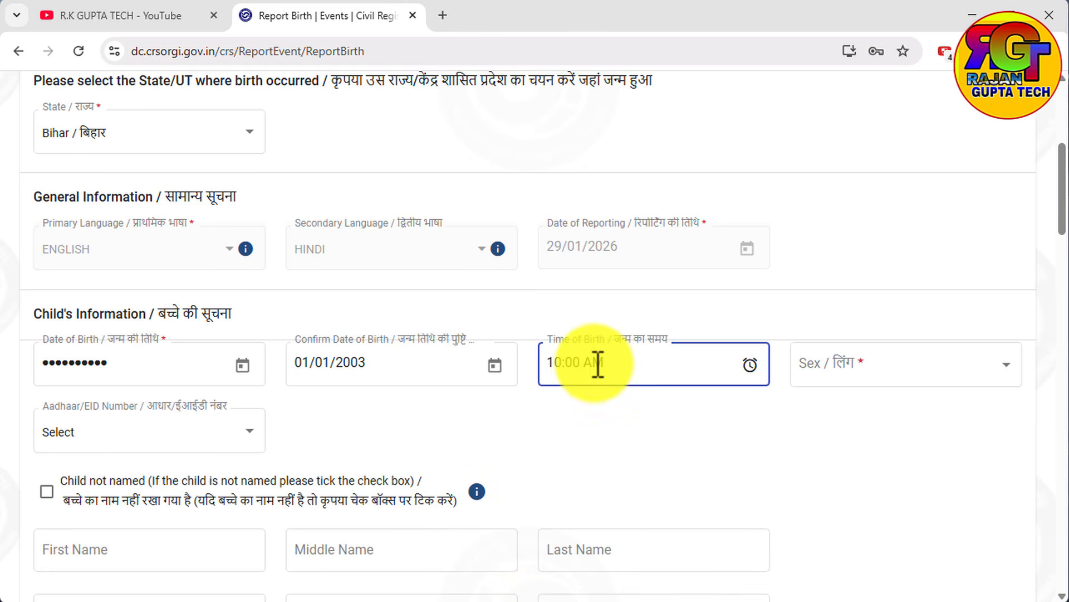
click(853, 372)
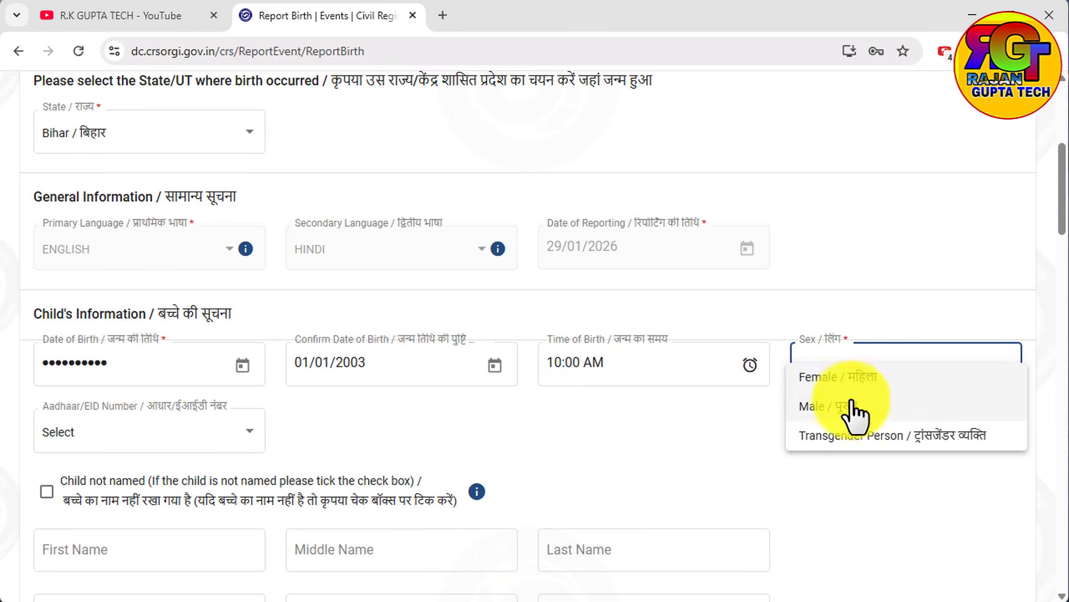
click(832, 406)
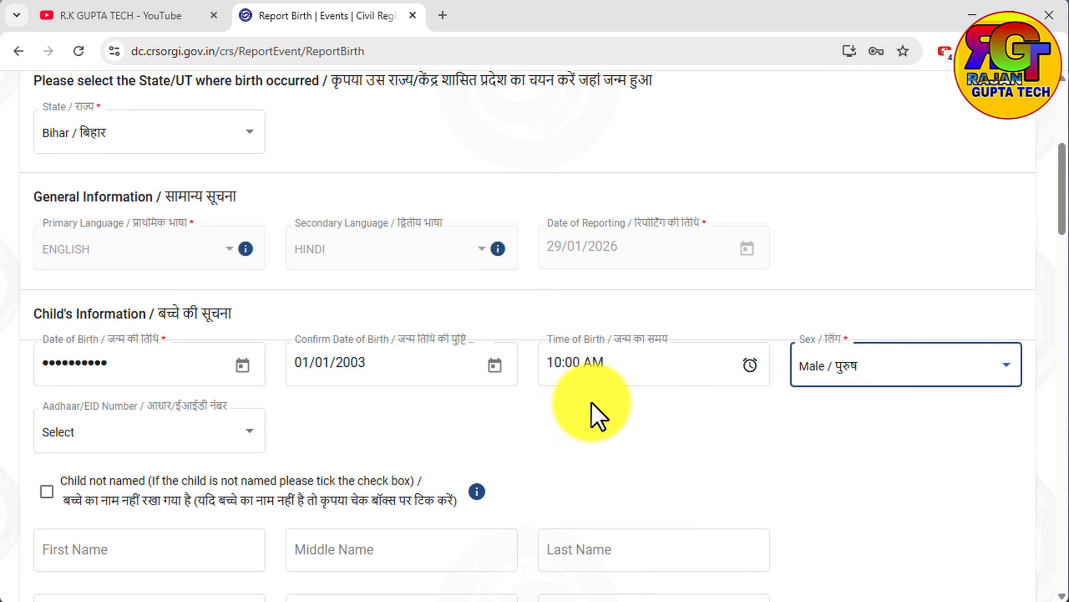
click(621, 363)
drag(621, 363, 516, 364)
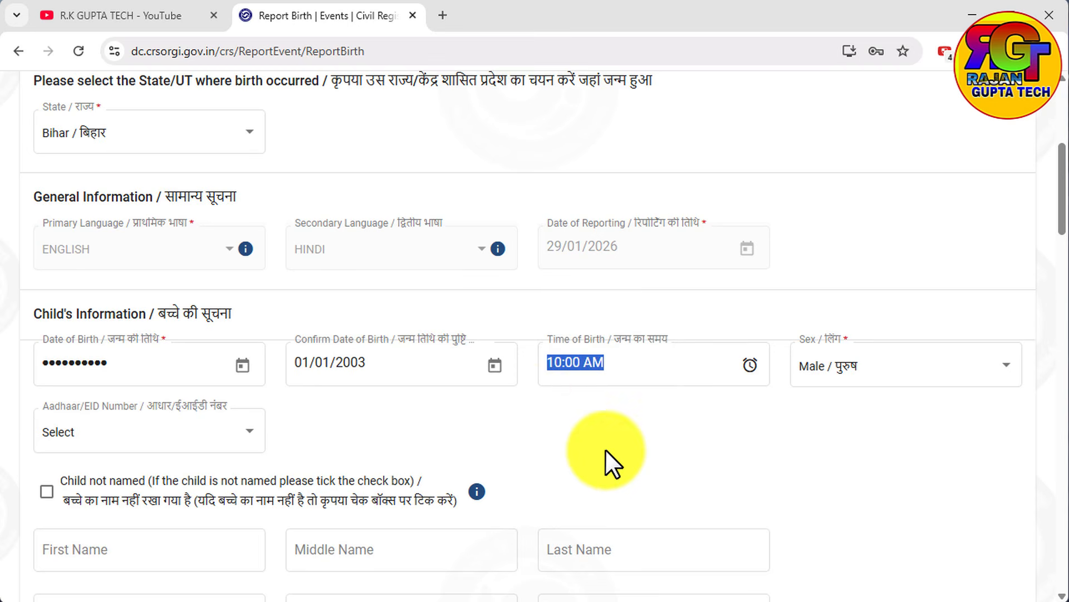
click(568, 404)
Try Aadhaar as the child's identity number type and reset the choice to Select without entering a number.
click(150, 437)
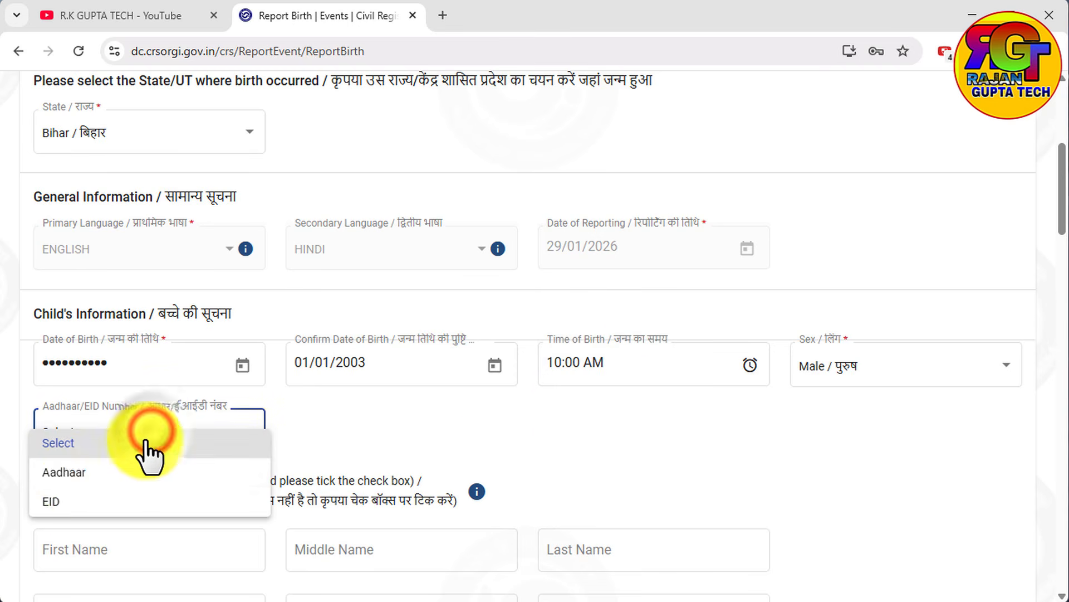
click(352, 444)
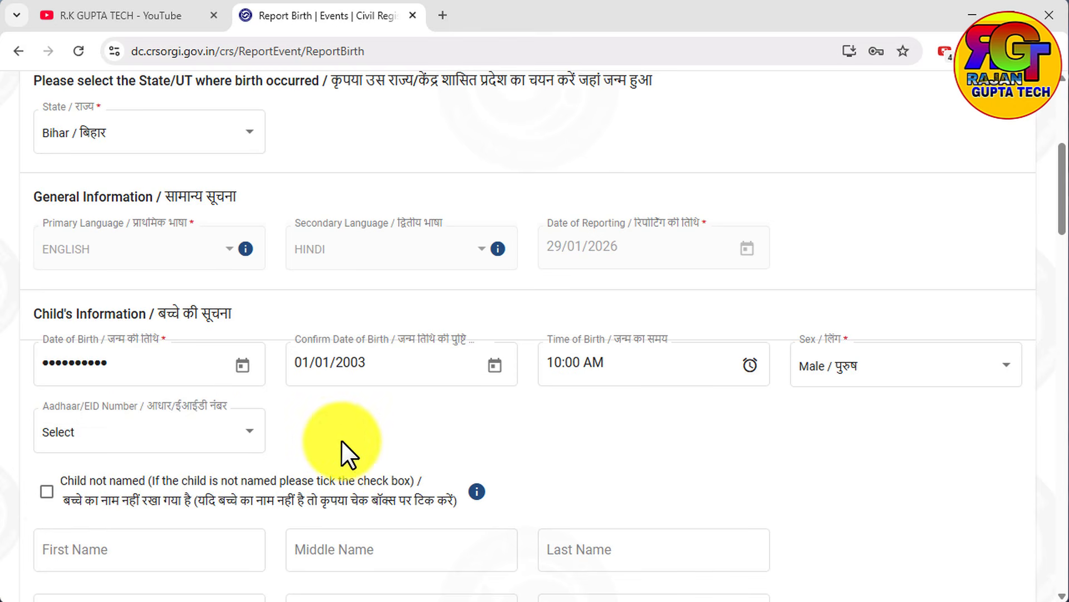
click(124, 432)
click(56, 474)
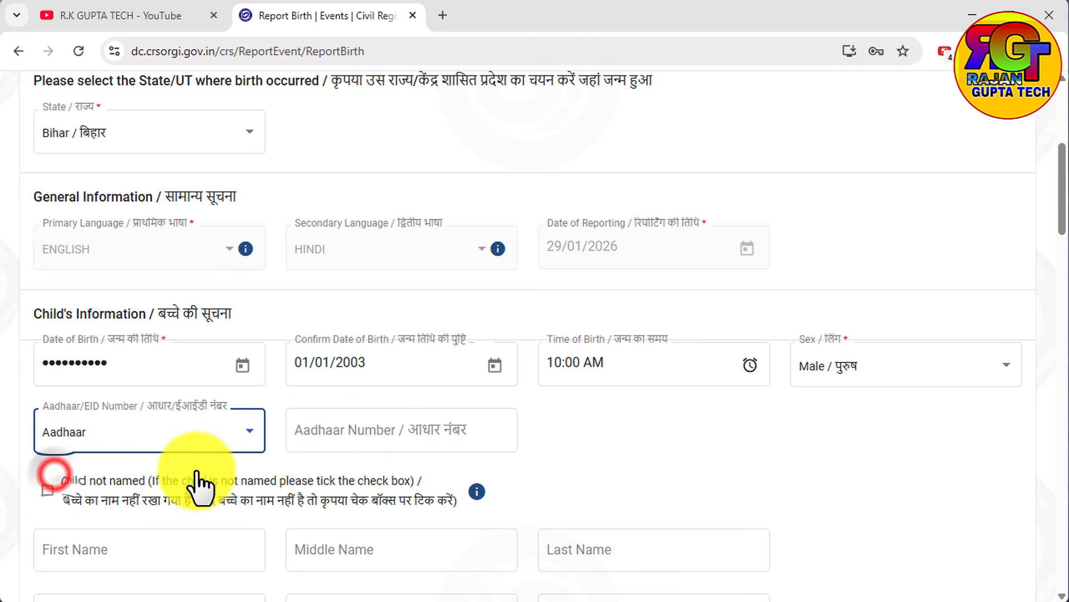
click(361, 427)
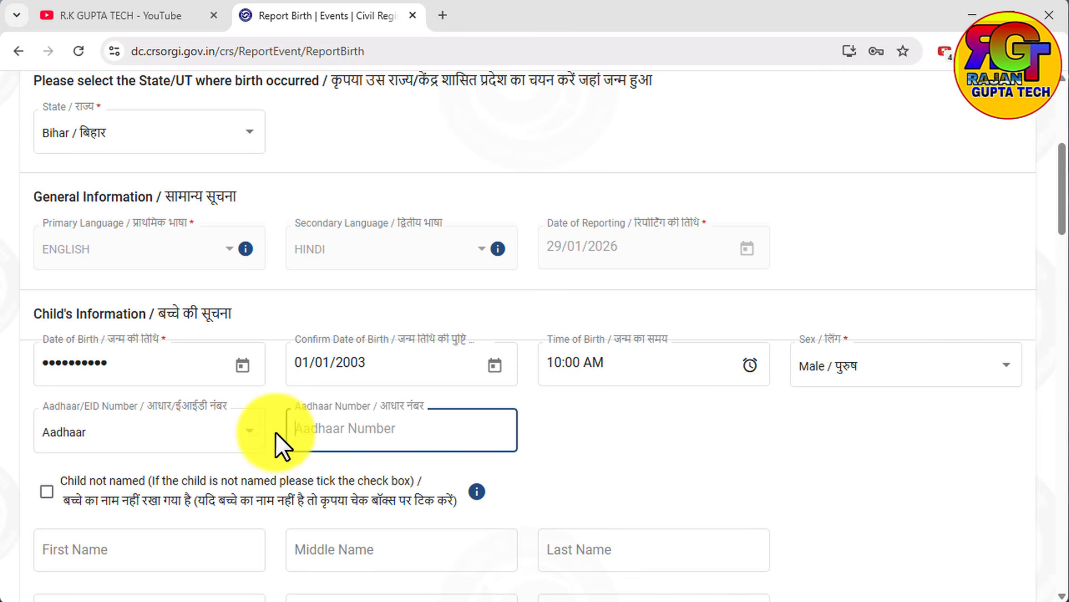
click(249, 440)
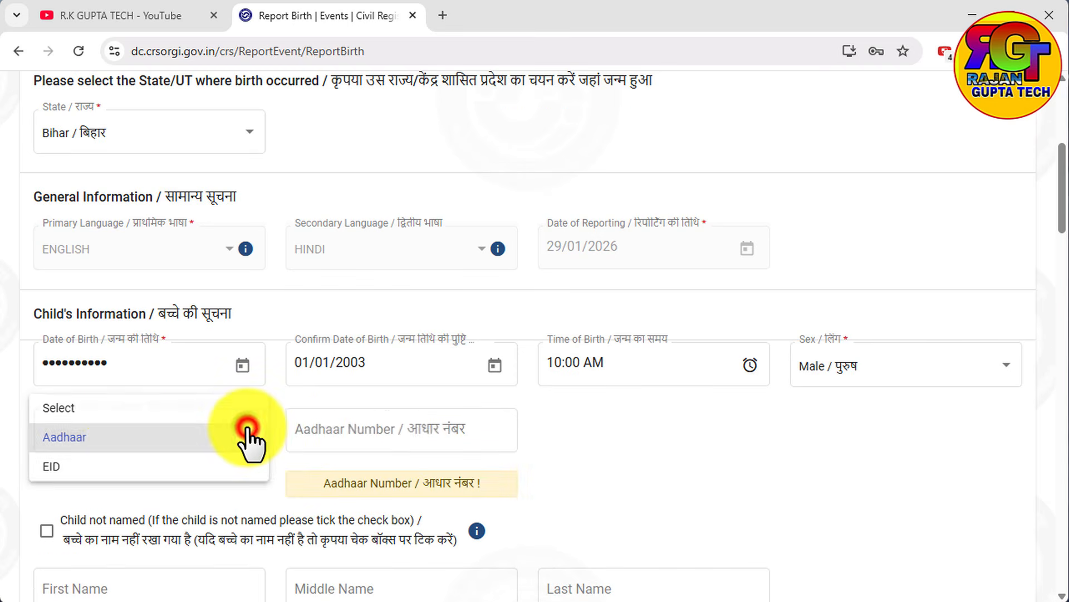
click(81, 412)
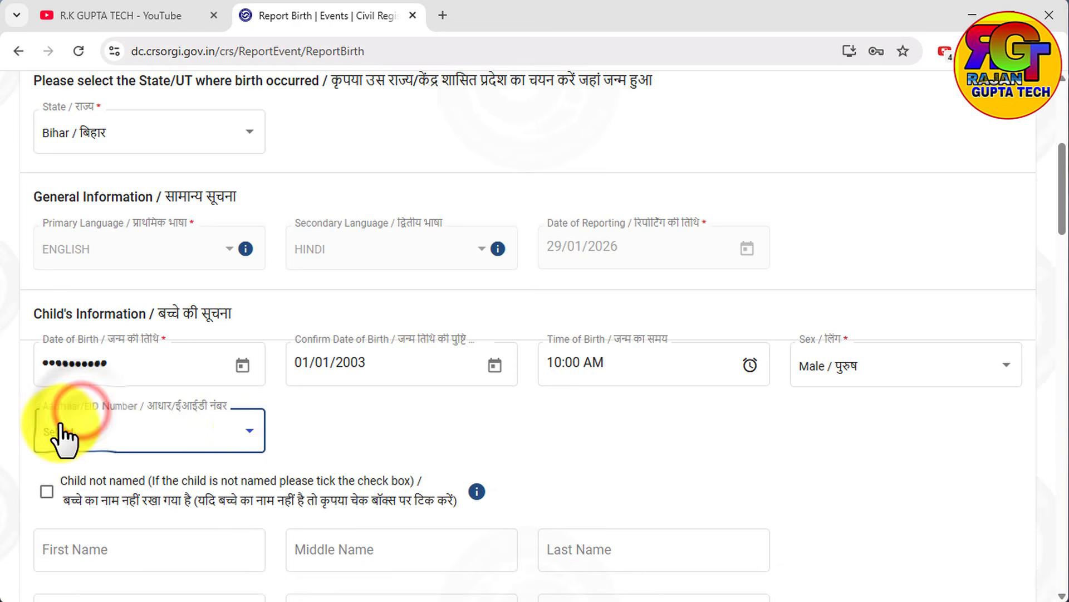
Try the option marking the child as not named, and clear it again.
scroll(146, 443, down, 3)
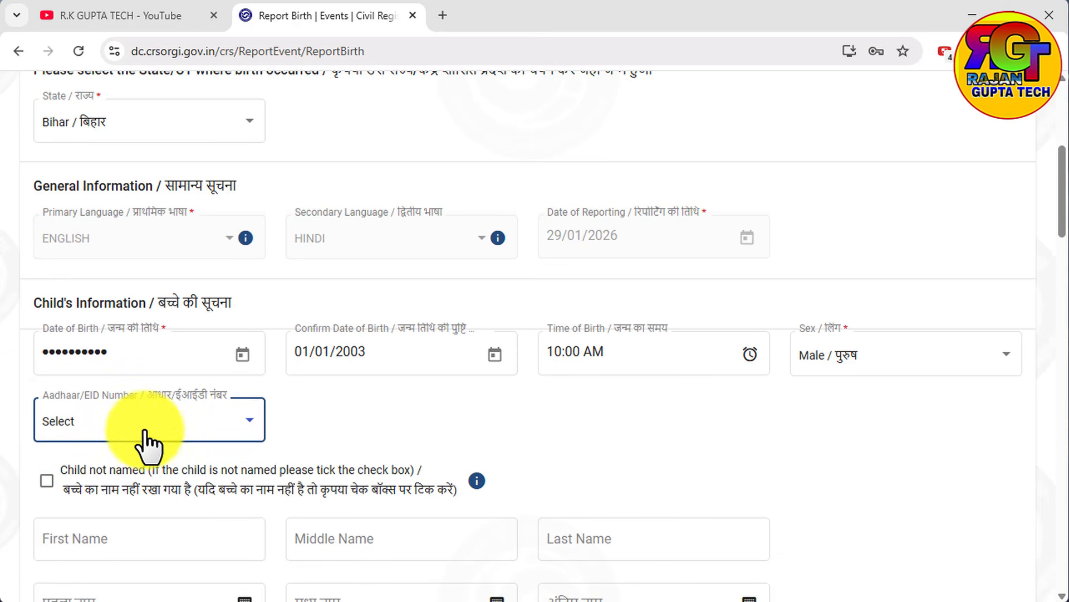
click(57, 377)
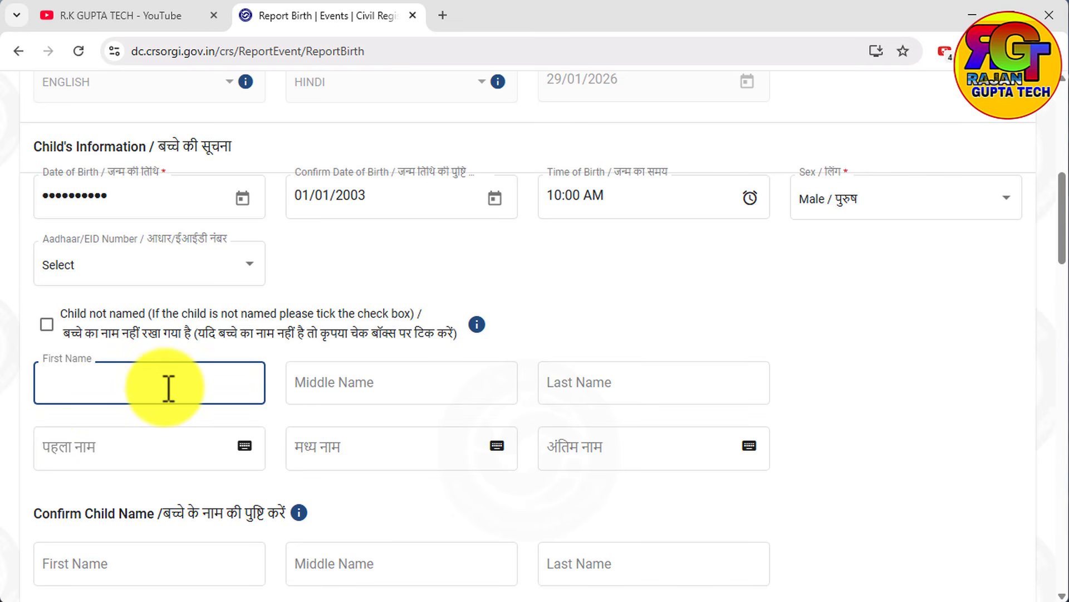
drag(466, 335, 55, 330)
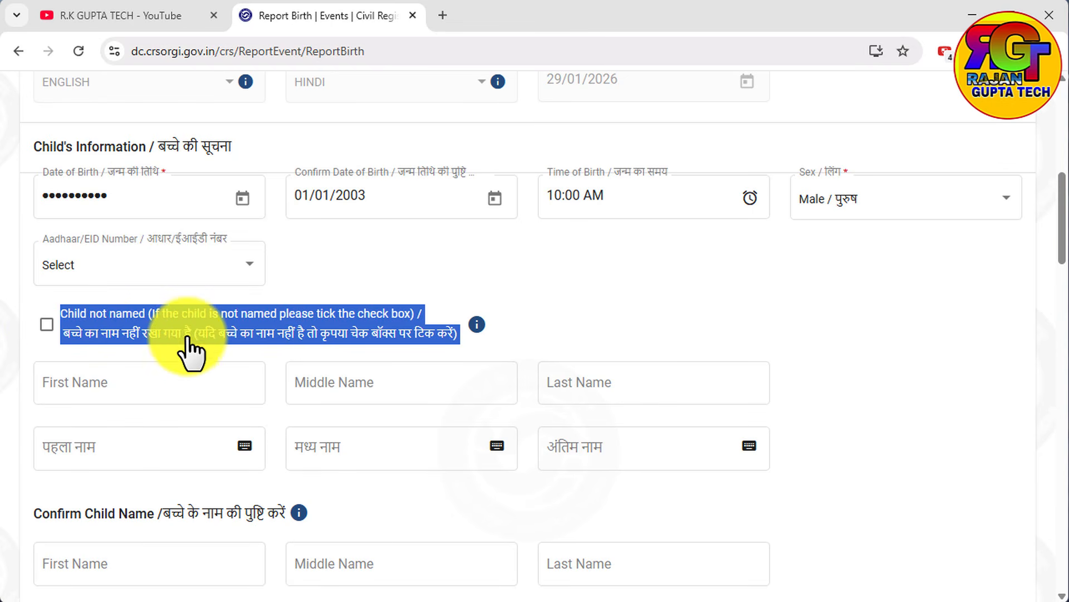
click(47, 325)
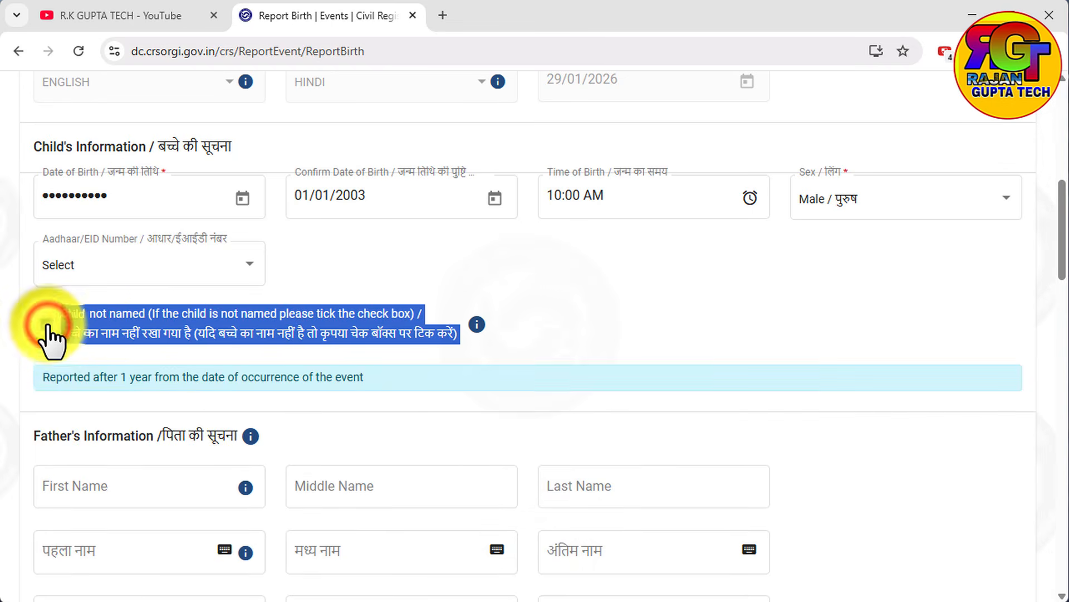
click(47, 326)
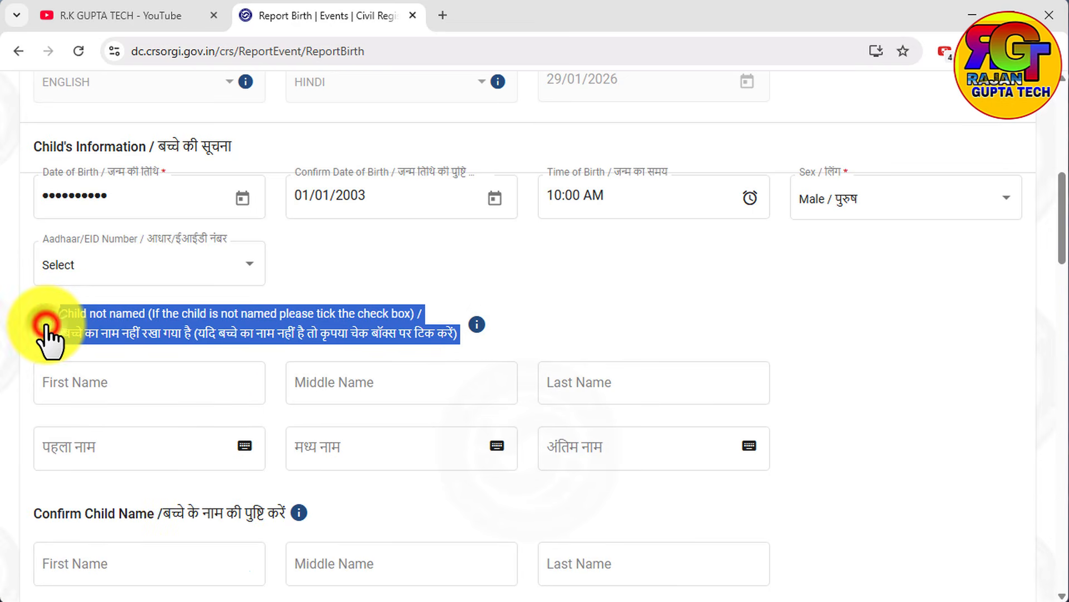
click(530, 305)
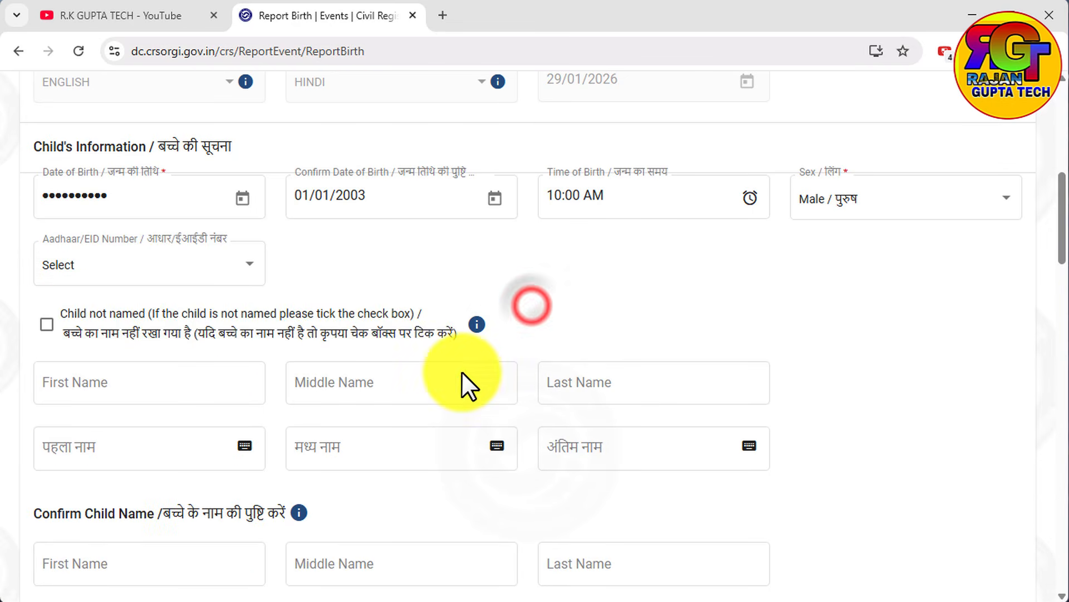
Enter the child's first name and last name in English in the Child's Information section, without a middle name.
click(189, 402)
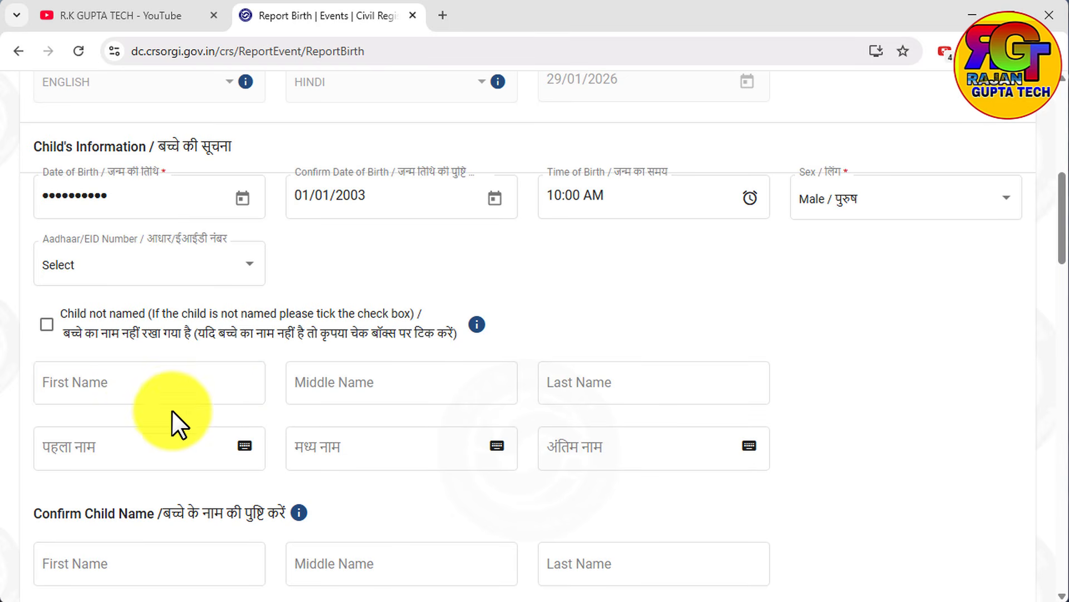
click(142, 389)
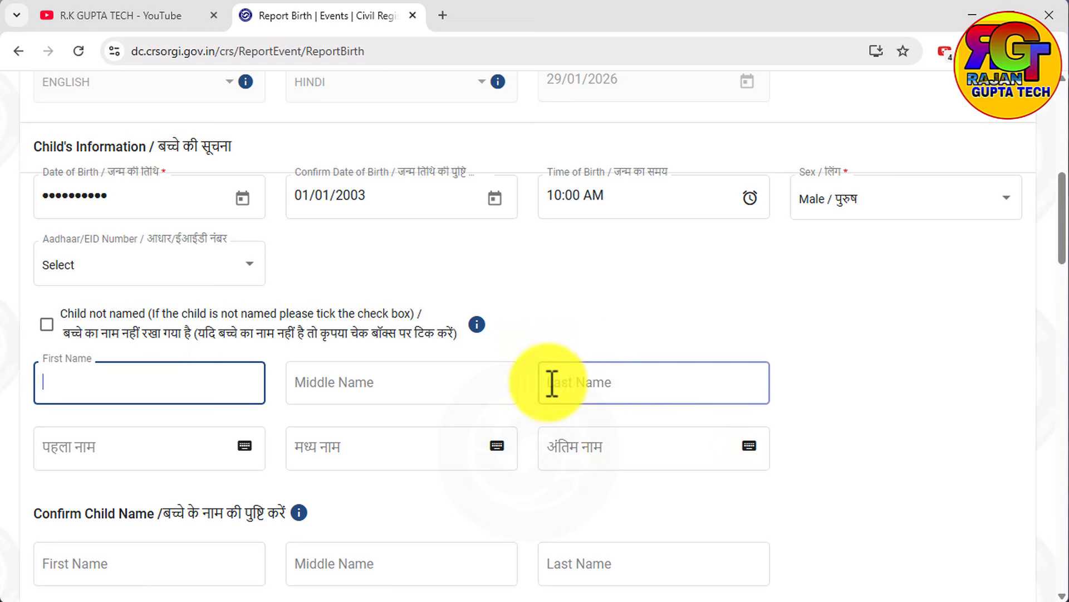
click(618, 386)
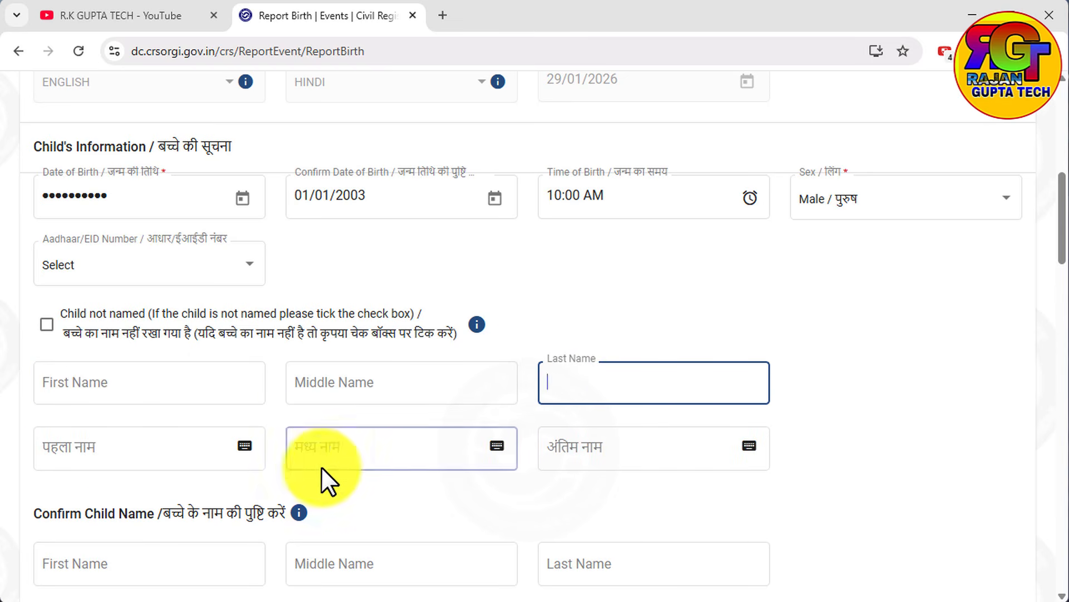
scroll(292, 458, down, 1)
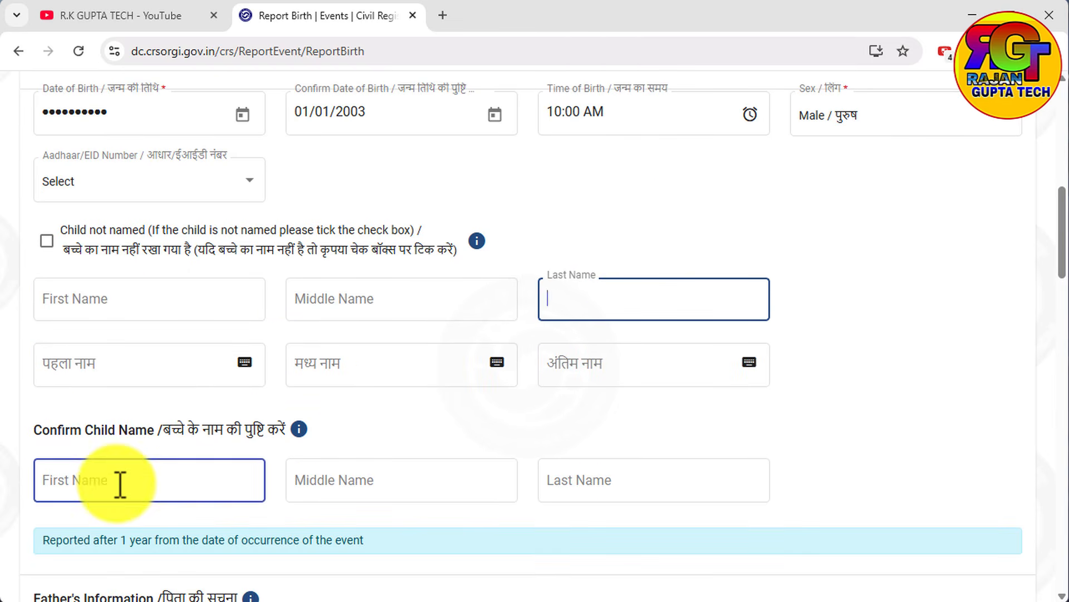
click(86, 290)
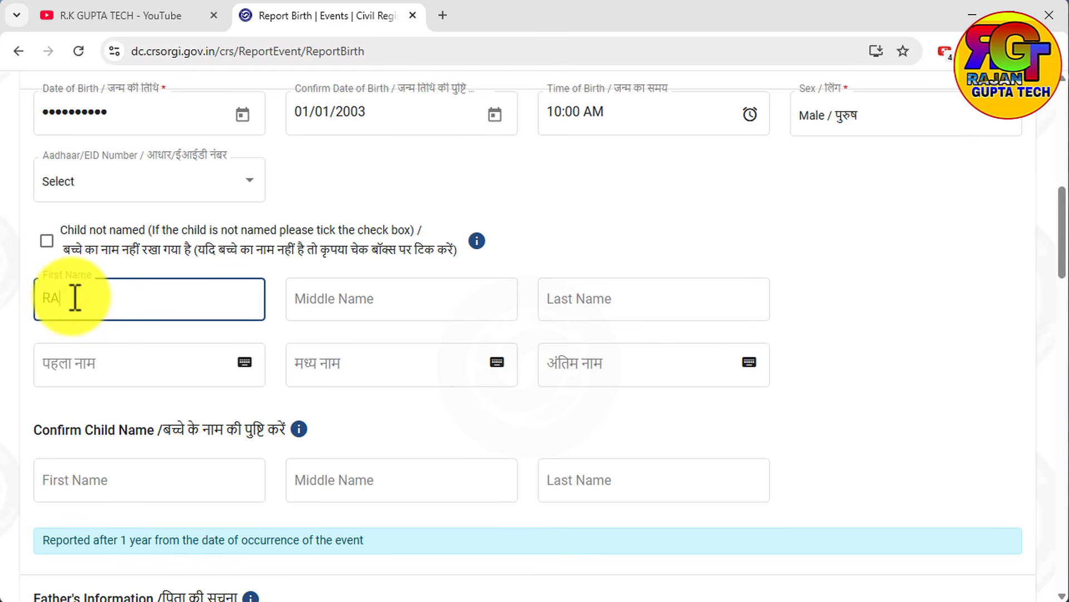
click(551, 303)
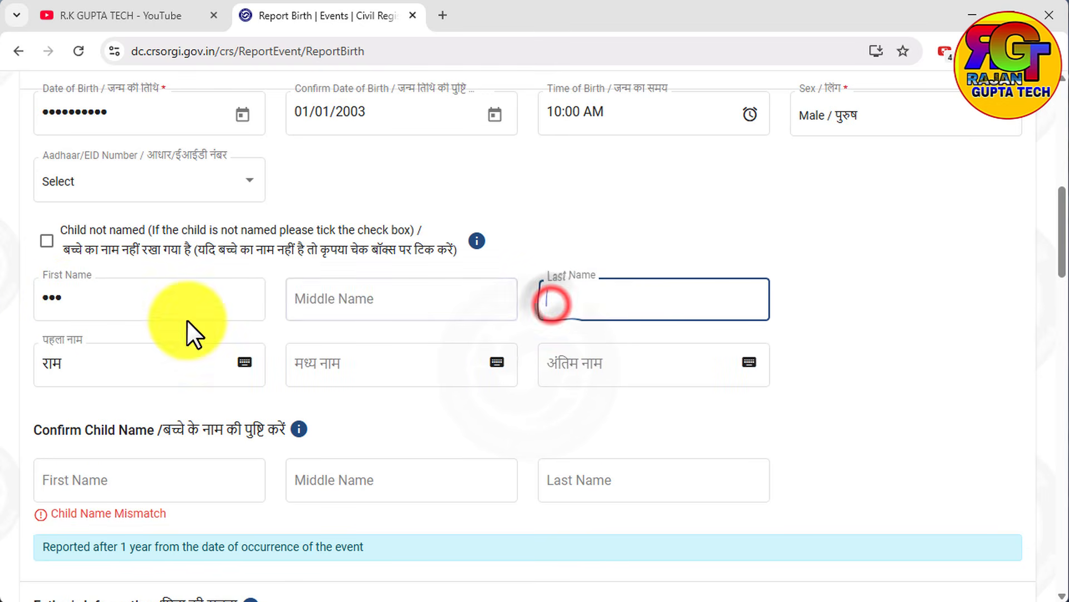
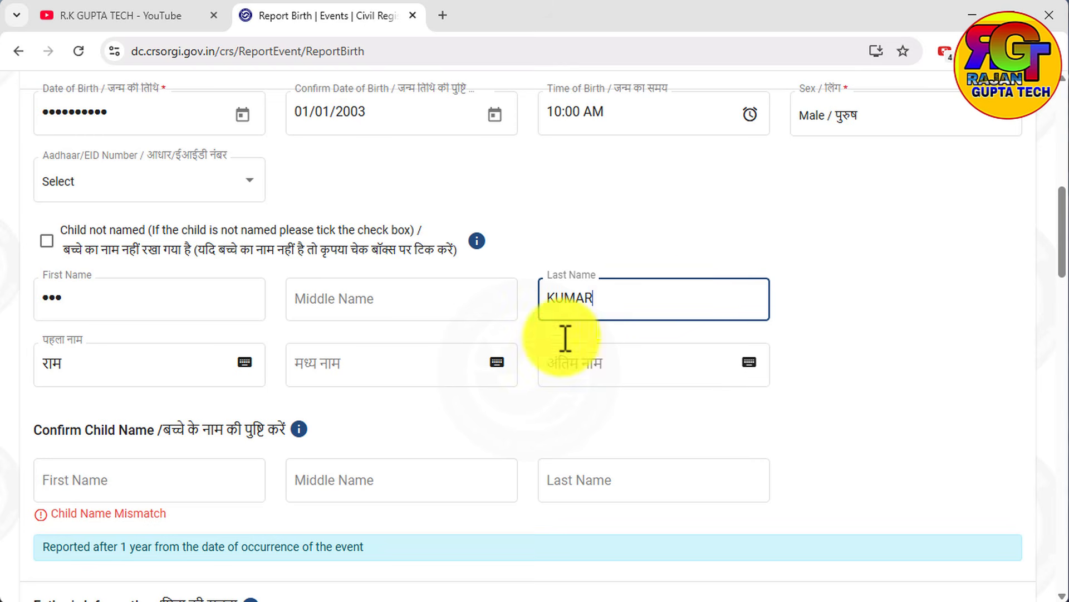
Repeat the child's first and last name in the Confirm Child Name section.
click(467, 474)
click(176, 471)
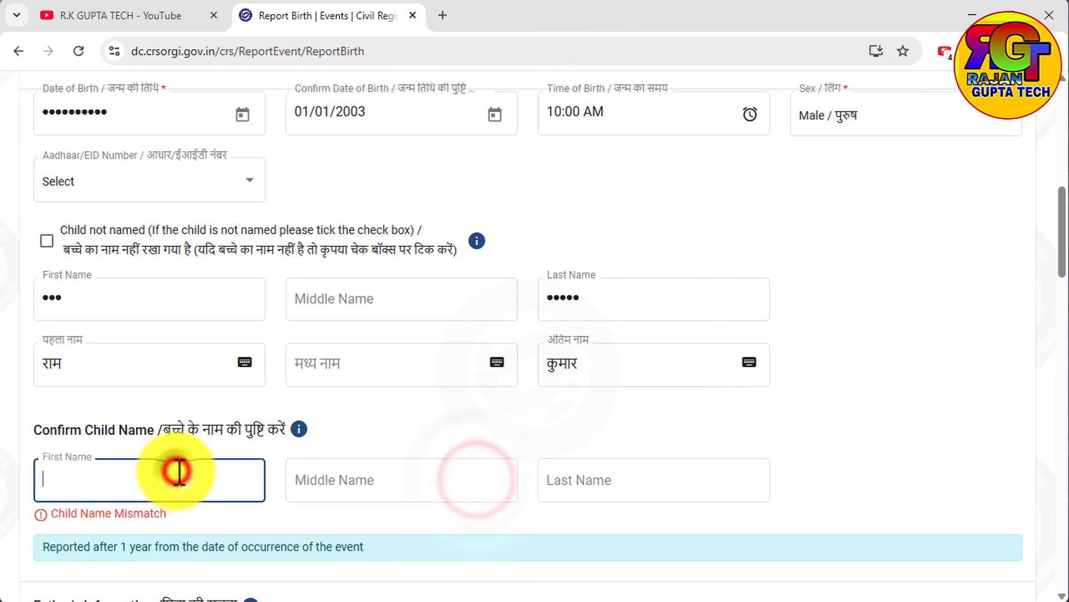
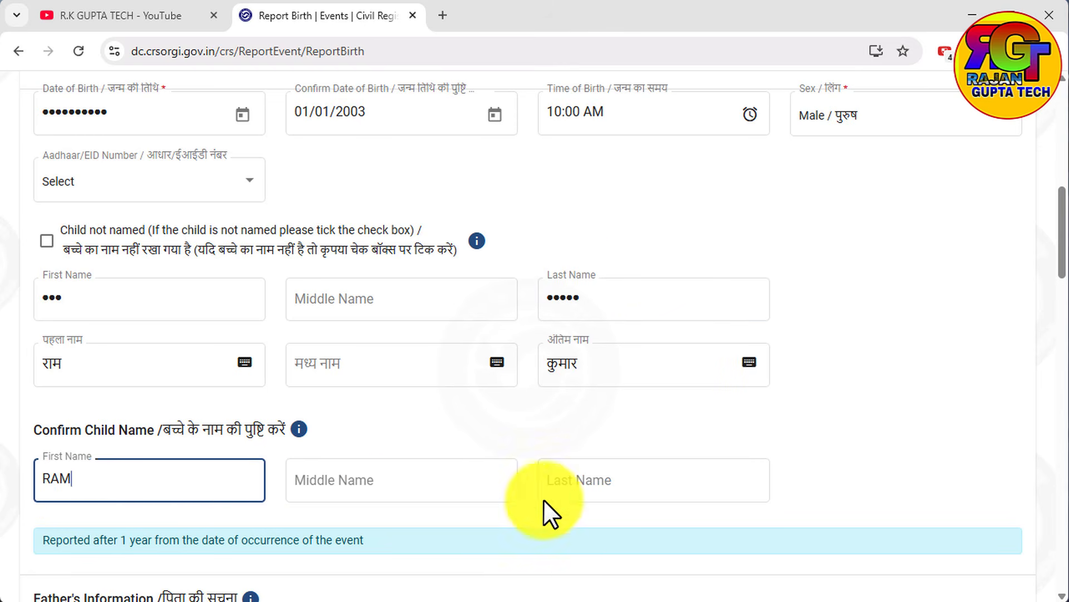
click(575, 484)
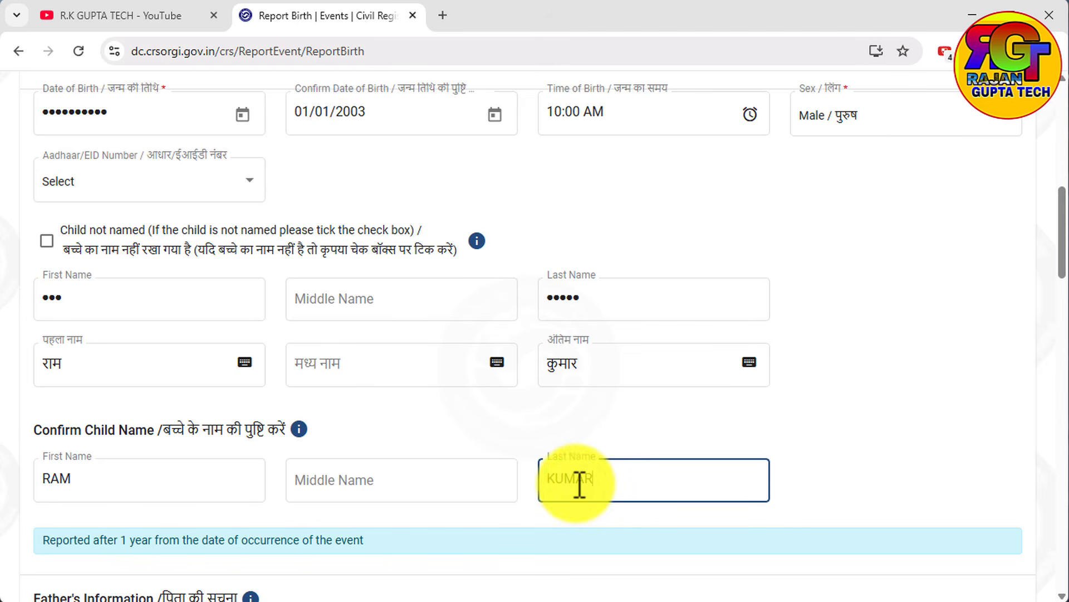
click(599, 514)
Enter DEMO as the first name in the Father's Information section.
scroll(563, 510, down, 6)
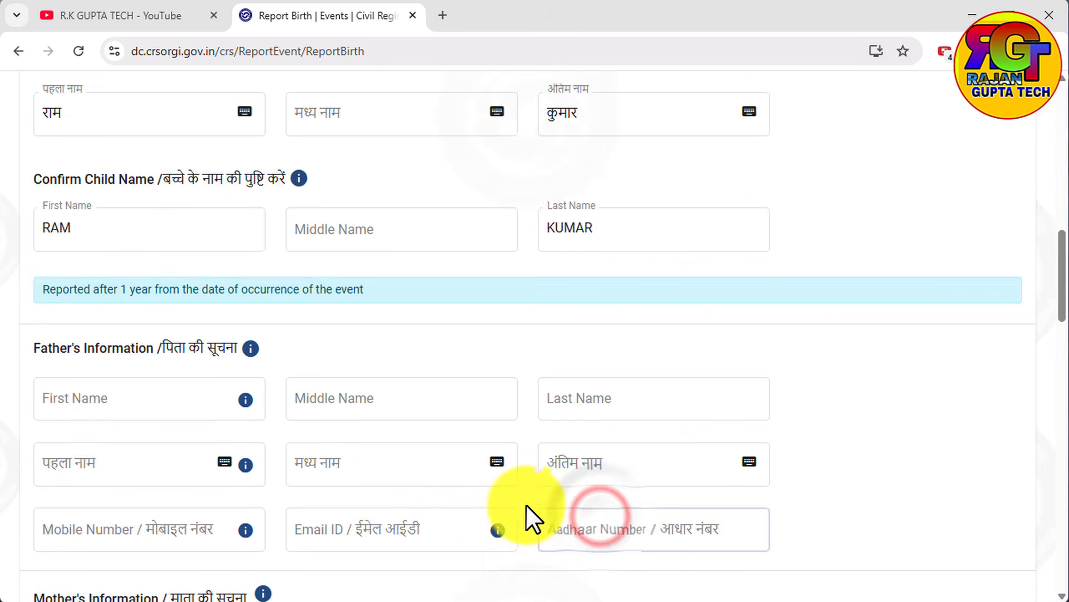
click(143, 232)
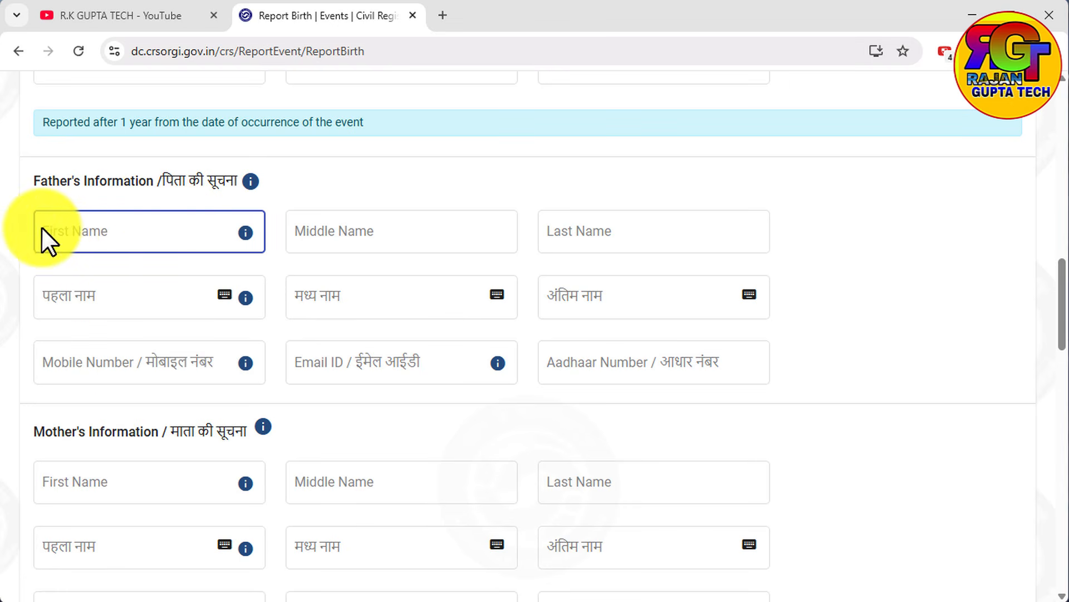
click(89, 226)
text(DEMO)
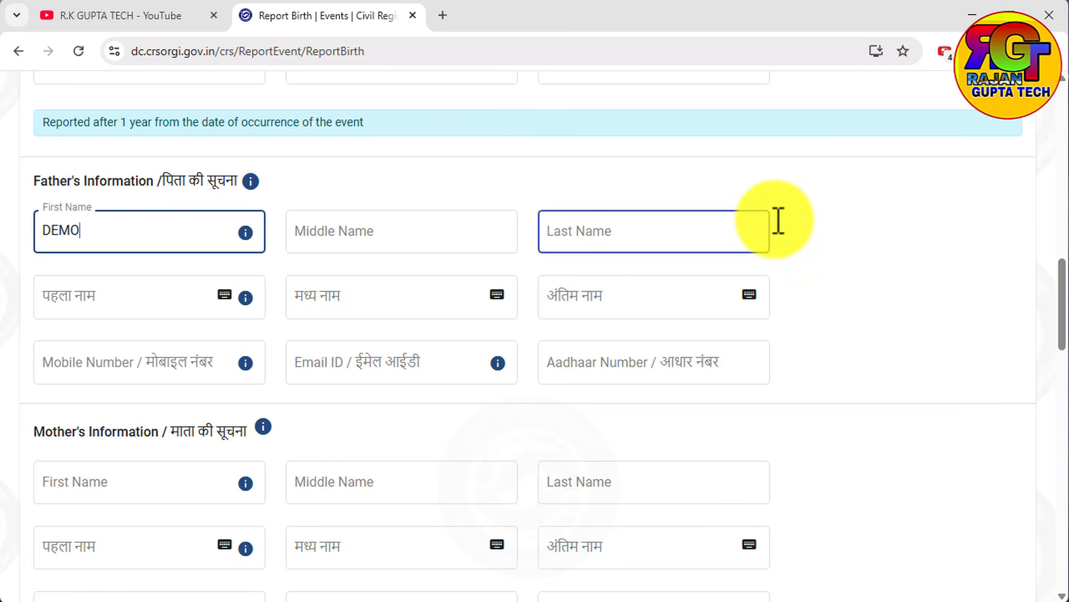
click(635, 407)
click(618, 372)
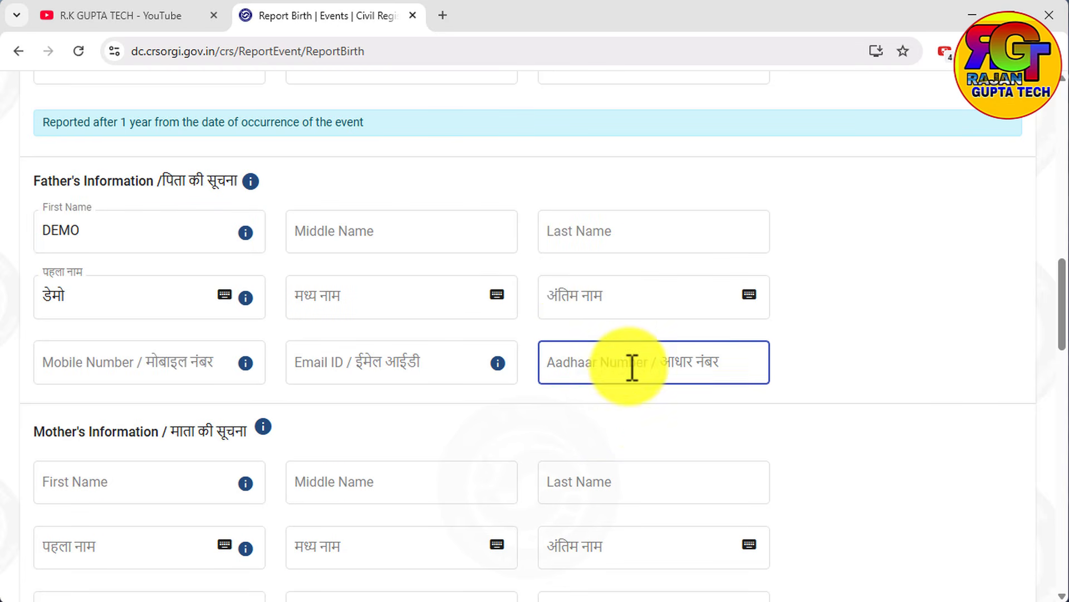
Enter DEMO as the first name in the Mother's Information section.
scroll(678, 362, down, 3)
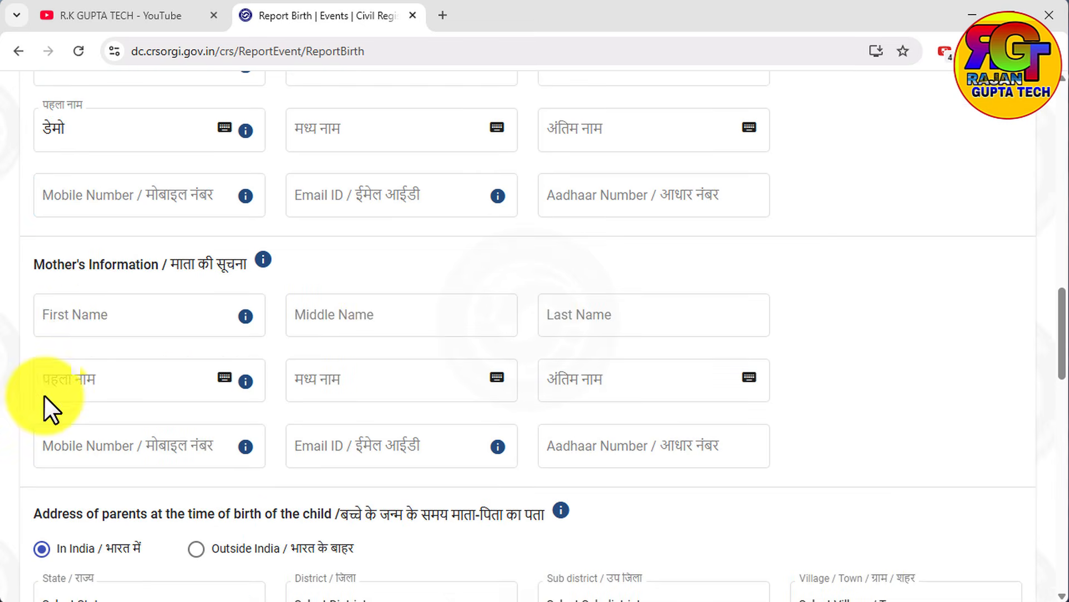
click(85, 319)
text(DEMO)
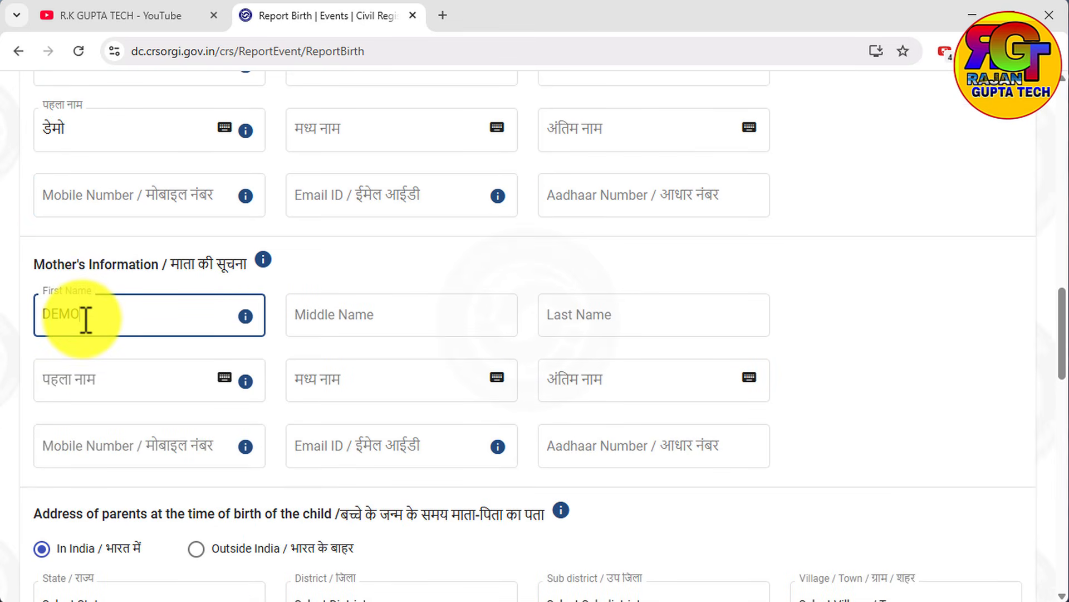
click(185, 332)
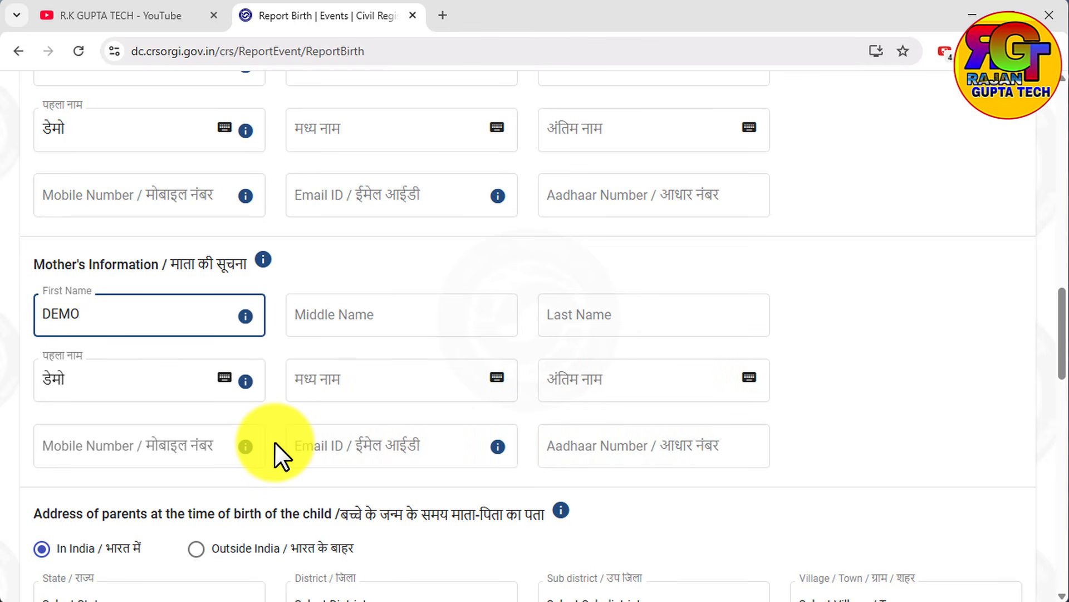
Set the state to Bihar and the district to Arwal in the parents' address at the time of birth.
scroll(276, 442, down, 8)
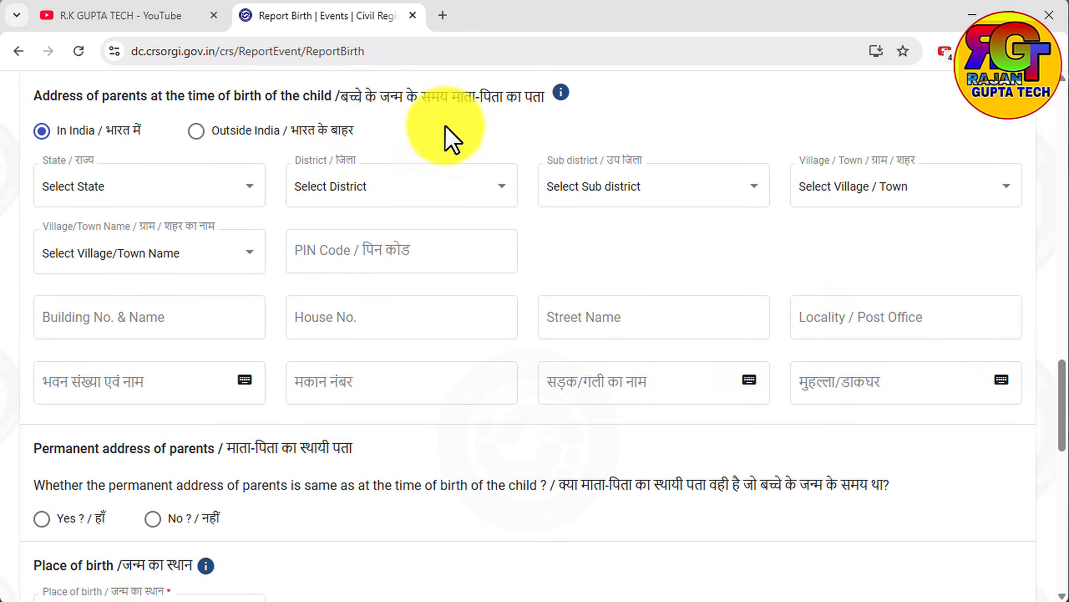
click(295, 200)
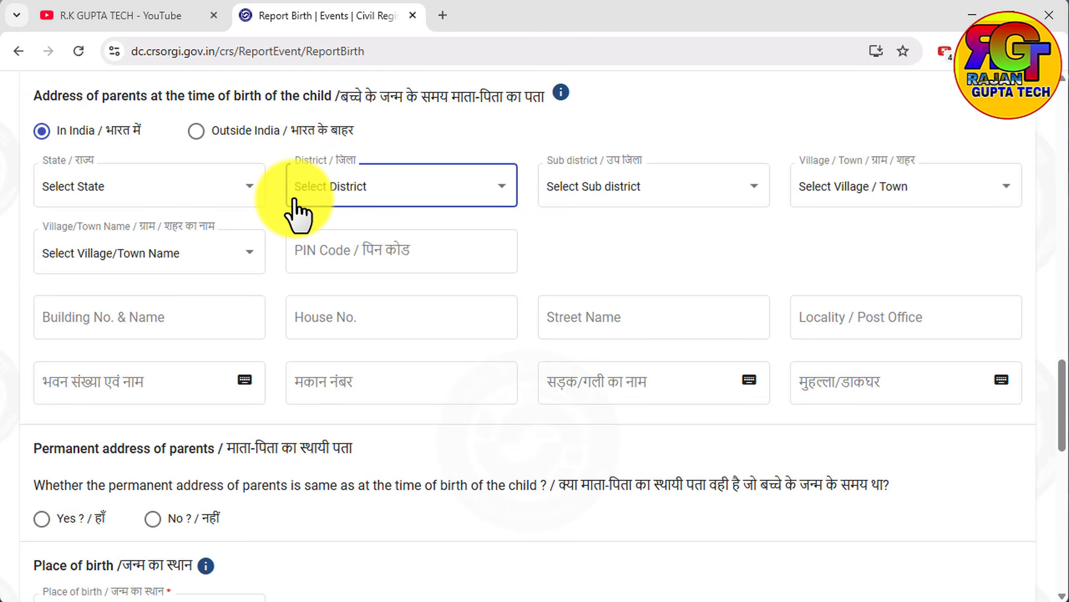
click(186, 198)
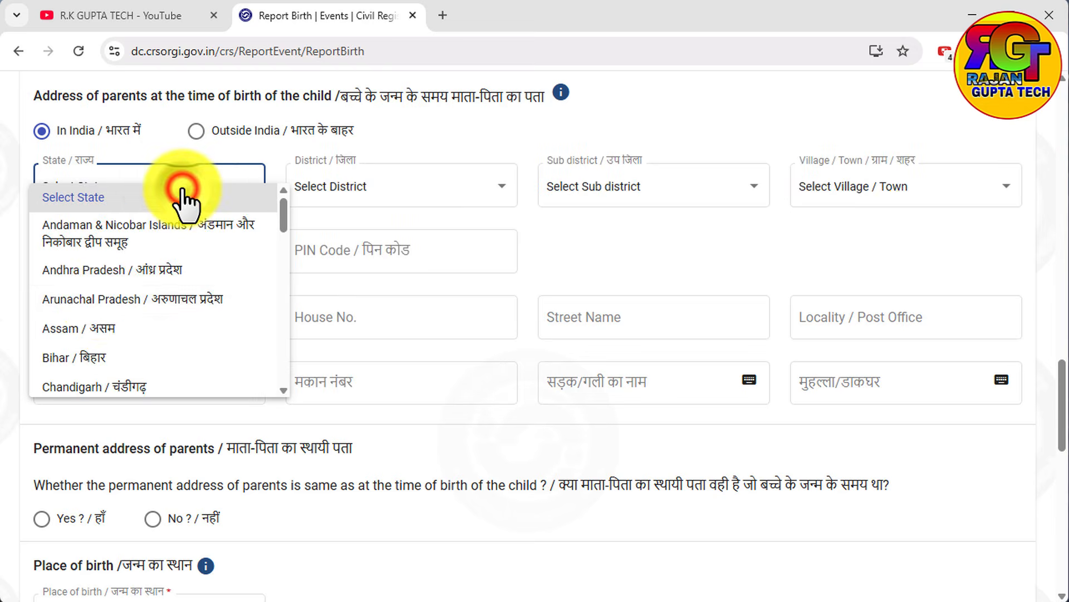
click(92, 361)
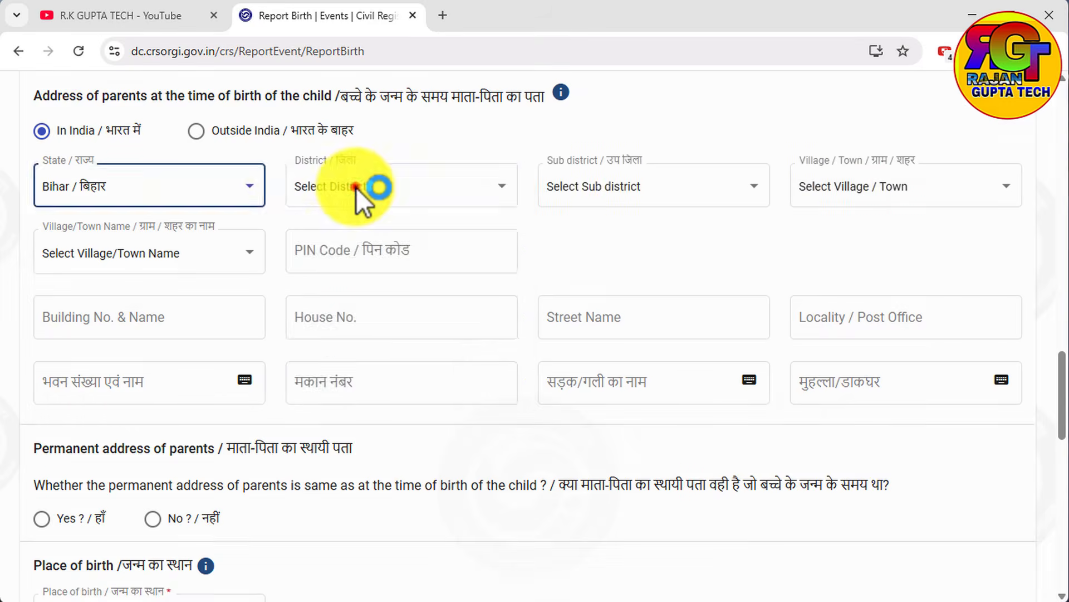
click(355, 190)
click(336, 256)
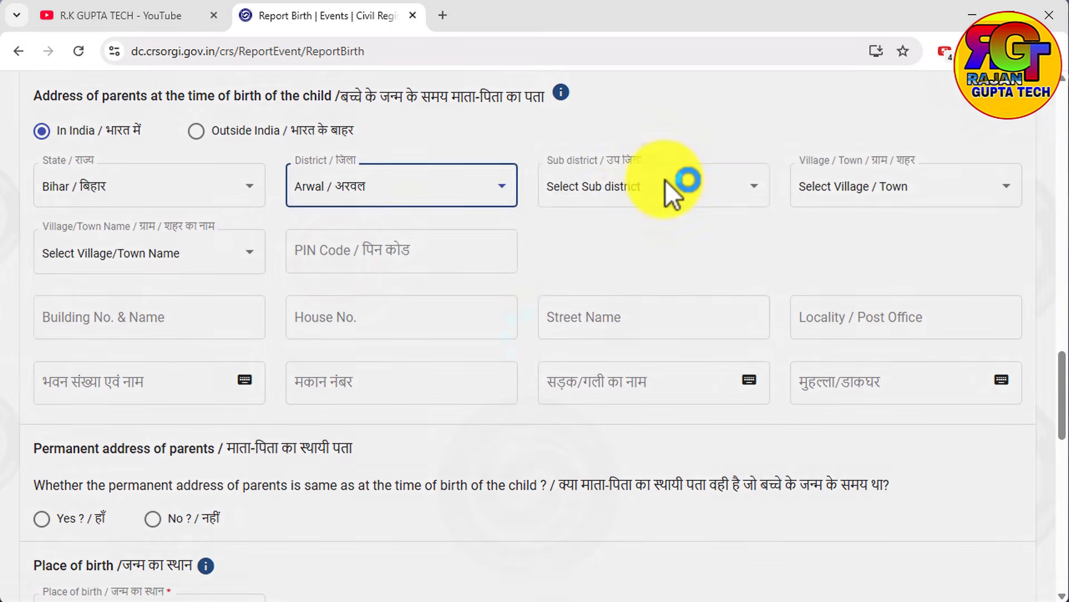
Set the sub district to Arwal and the locality type to Village in the parents' address at the time of birth.
click(665, 180)
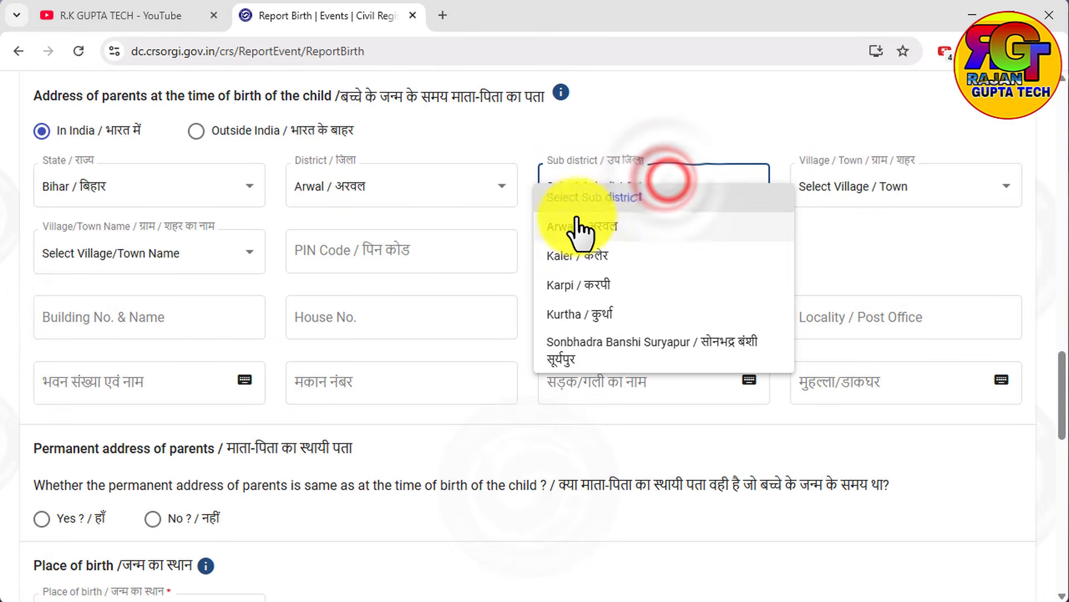
click(619, 228)
click(898, 208)
click(825, 192)
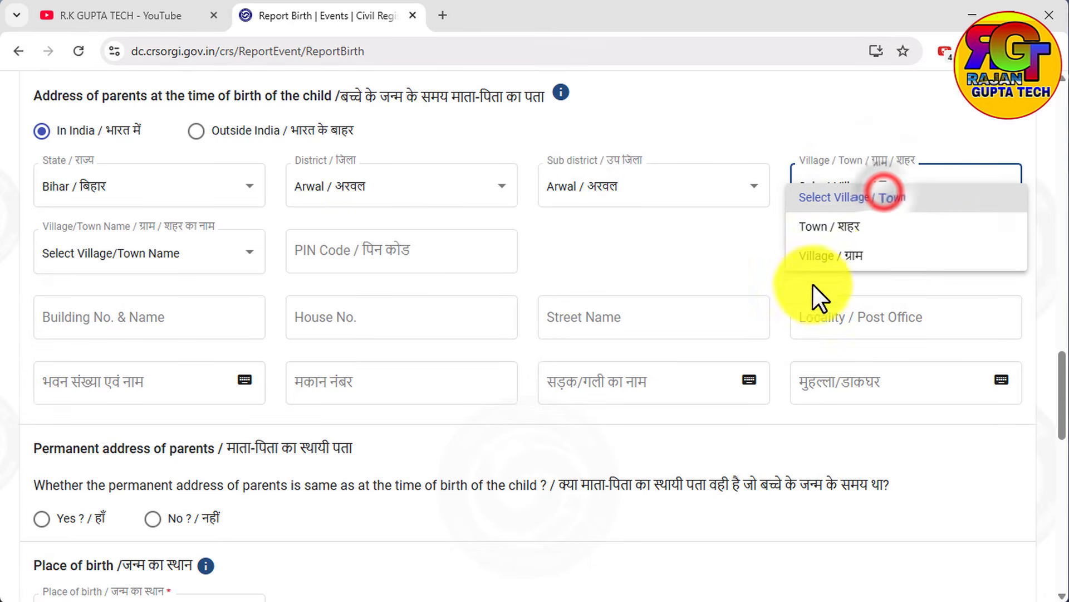
click(832, 257)
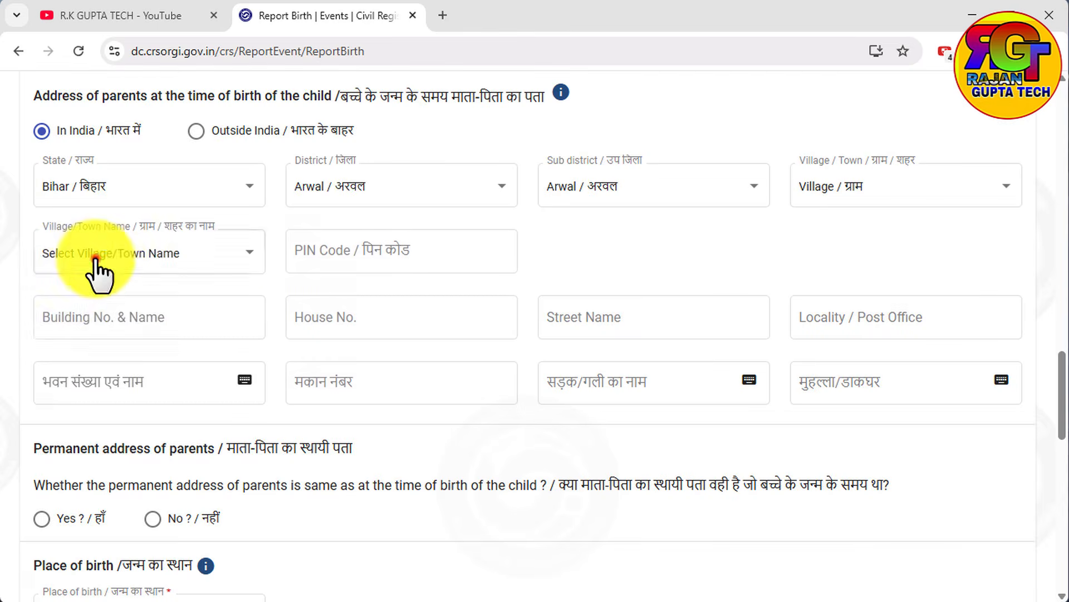
Choose the village name and enter the postal PIN code in the parents' address at the time of birth.
click(94, 258)
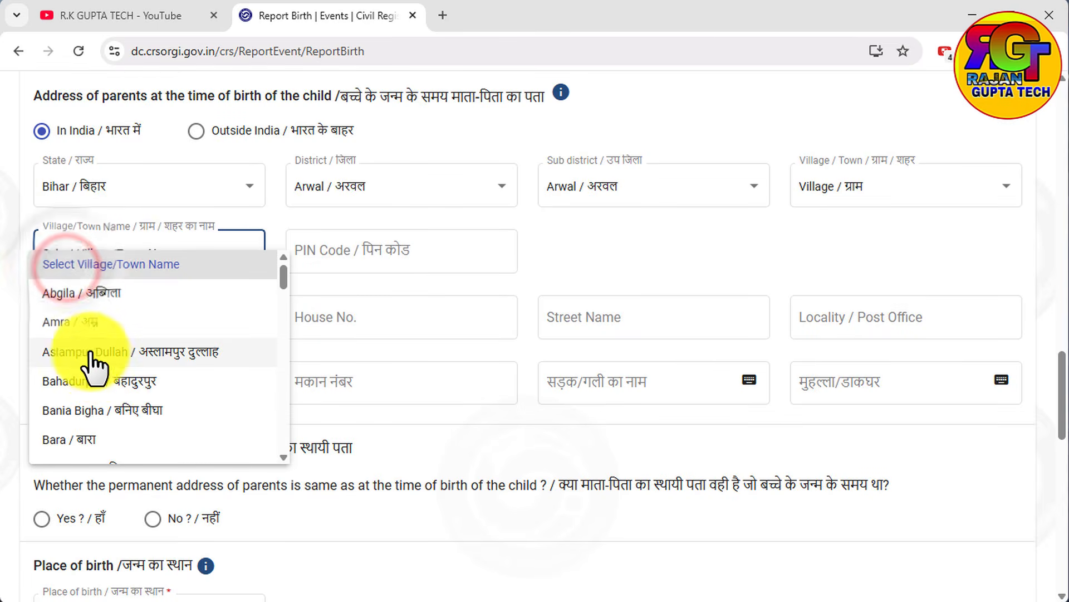
click(89, 349)
click(343, 262)
text(695985)
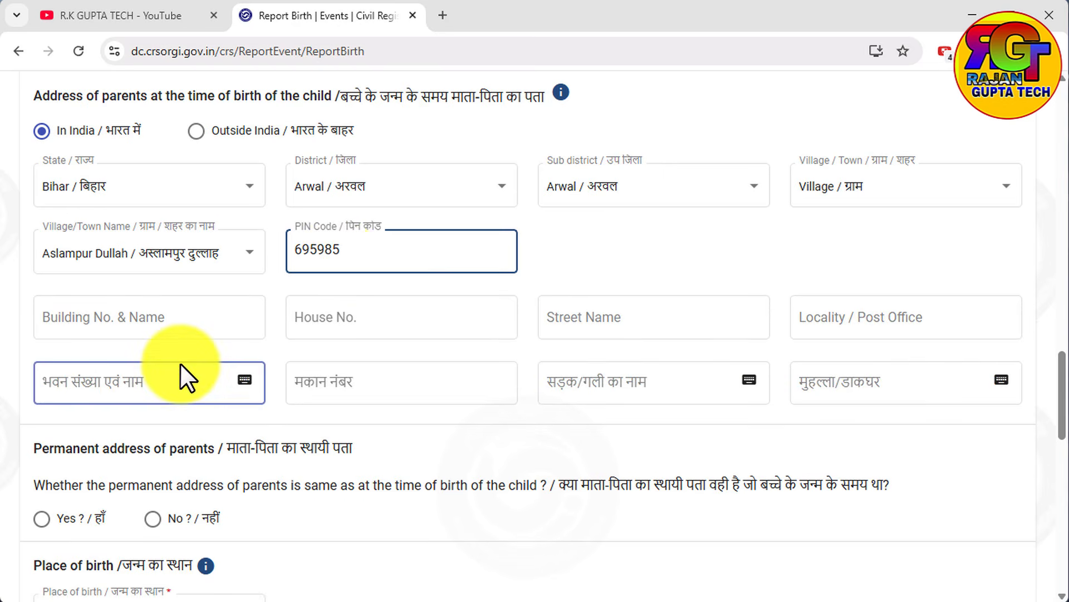
Enter the house number in the parents' address at the time of birth, without a building number or name.
click(157, 328)
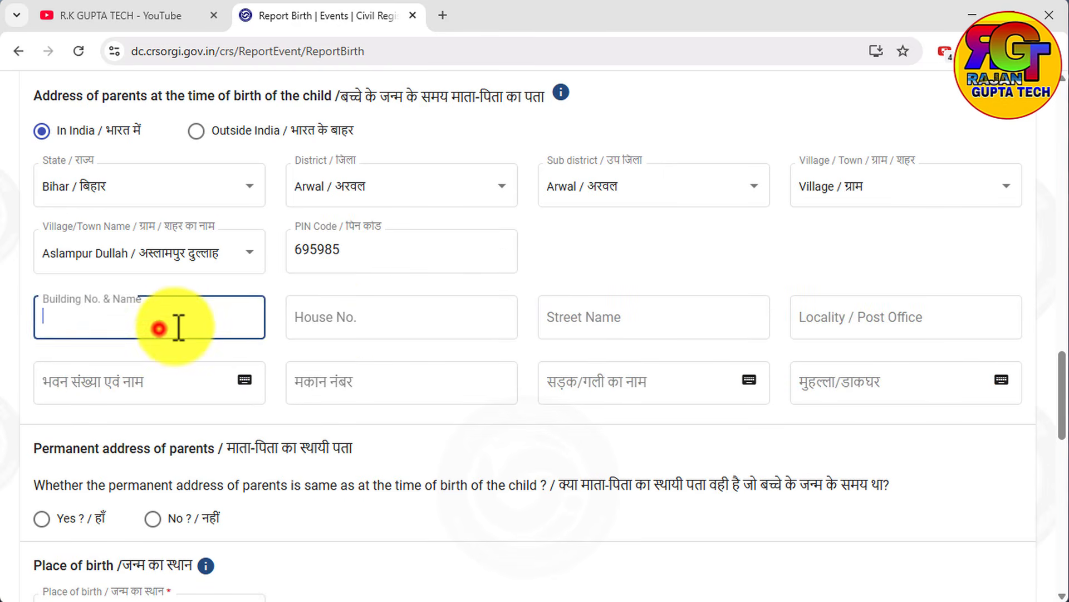
click(354, 316)
text(98)
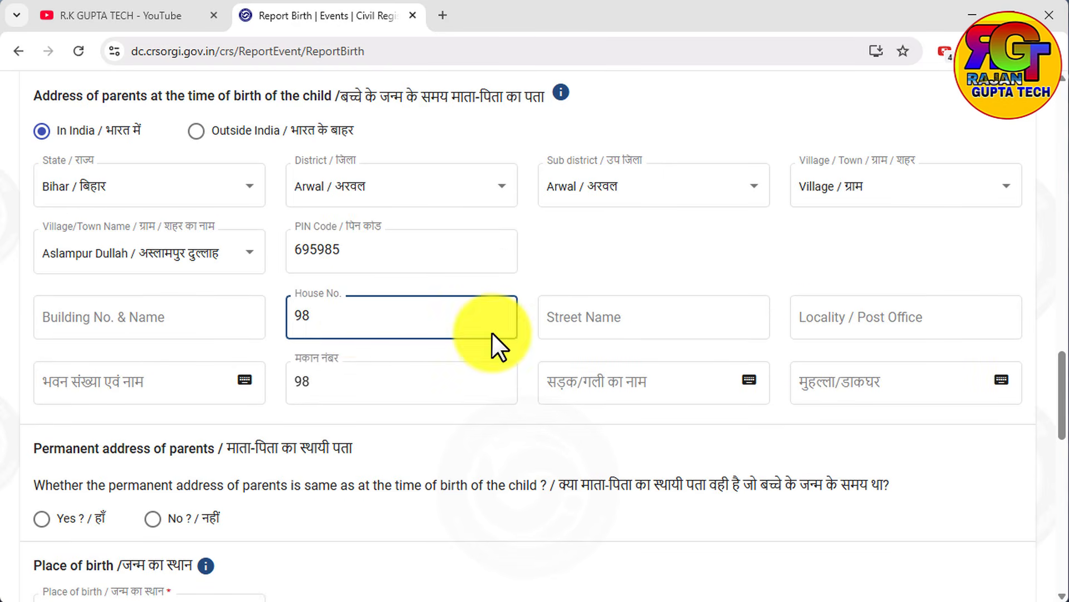
Leave the street name blank and mark the parents' permanent address as the same as at the time of birth.
click(584, 325)
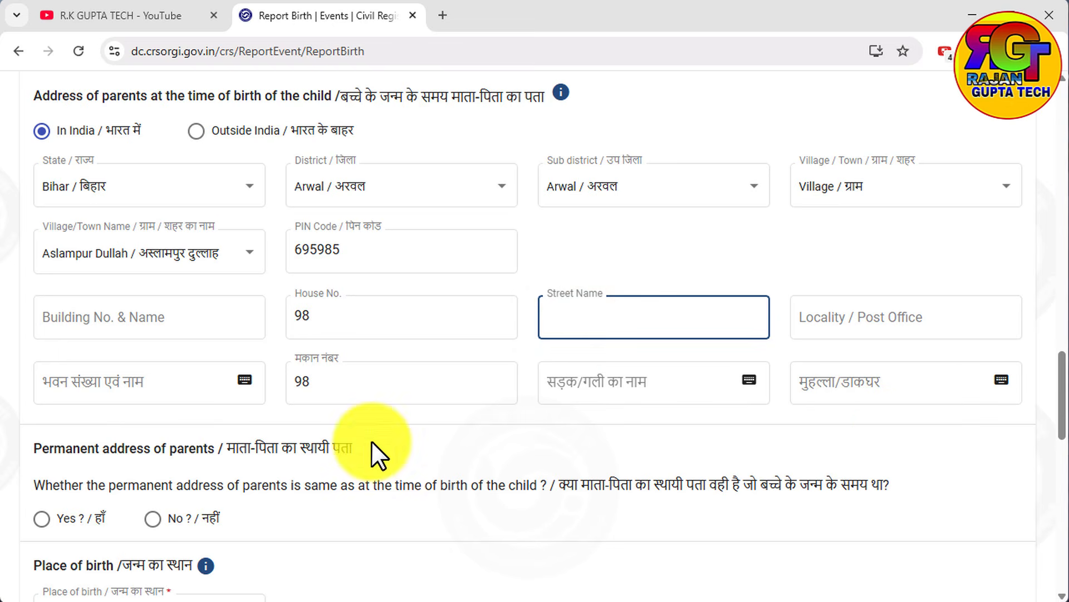
scroll(598, 396, down, 1)
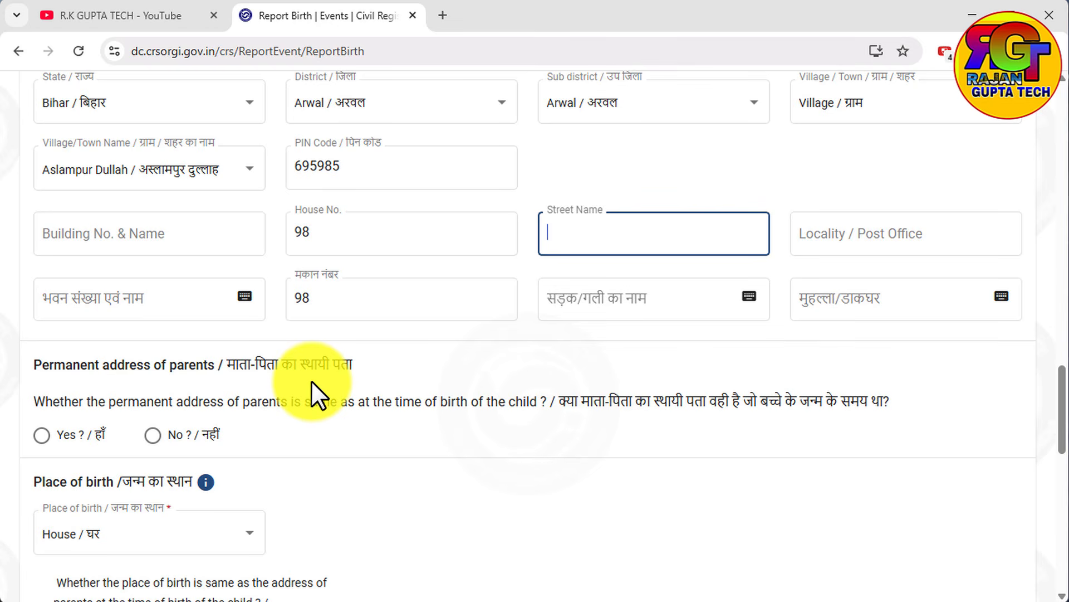
scroll(312, 381, up, 1)
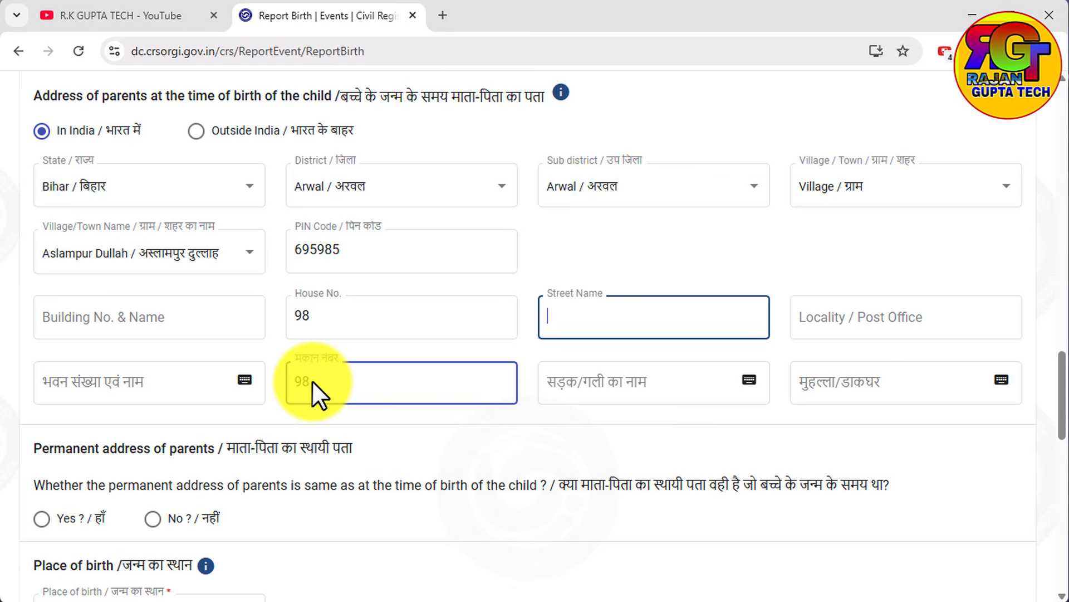
click(45, 520)
Set the place of birth to House and mark it as the same as the parents' address at the time of birth.
scroll(453, 440, down, 5)
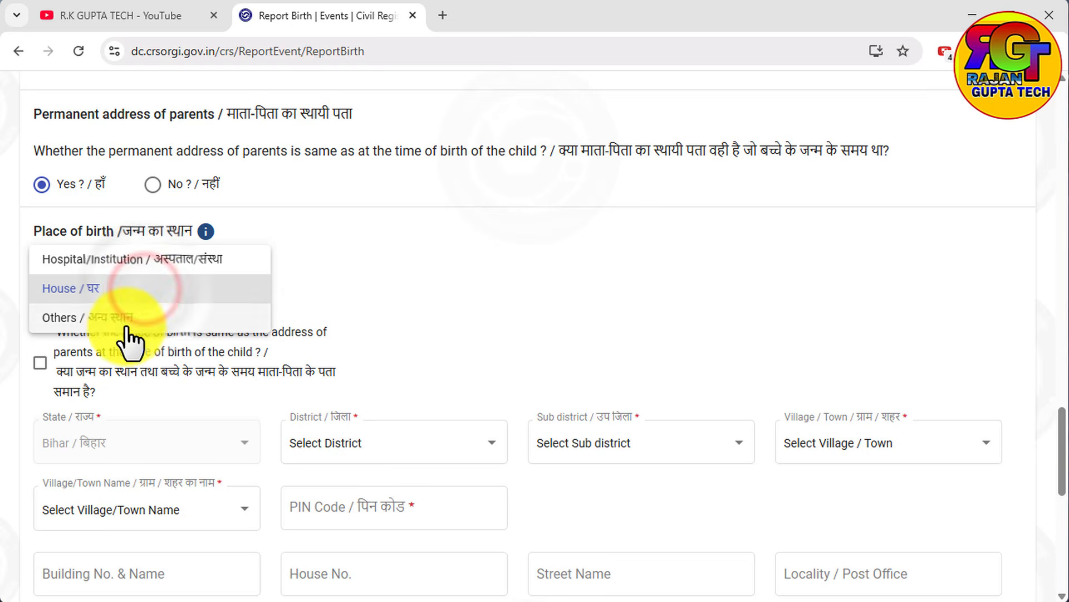
click(67, 287)
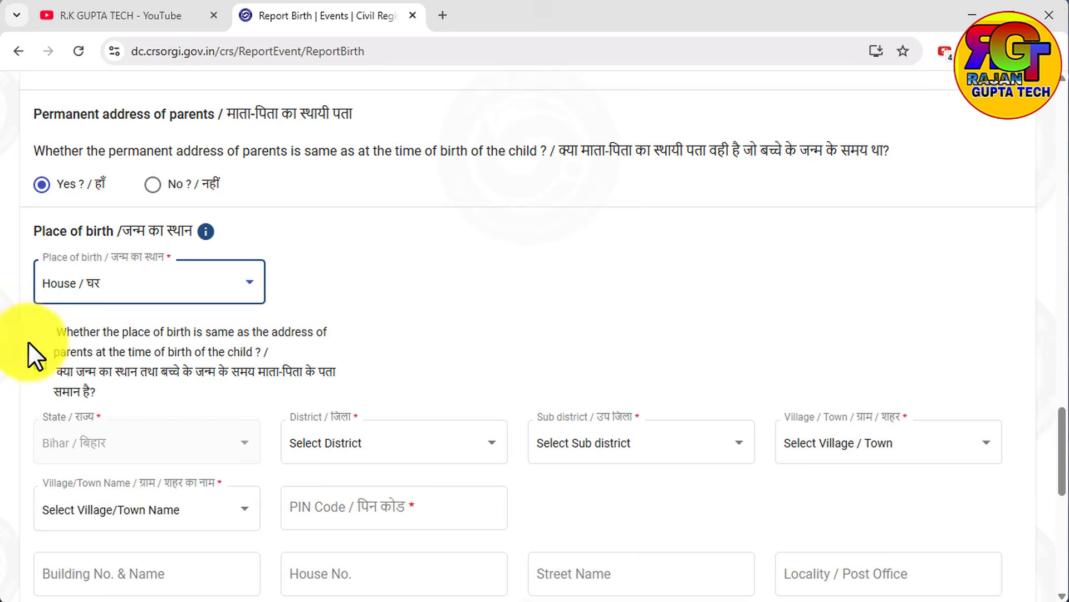
click(37, 362)
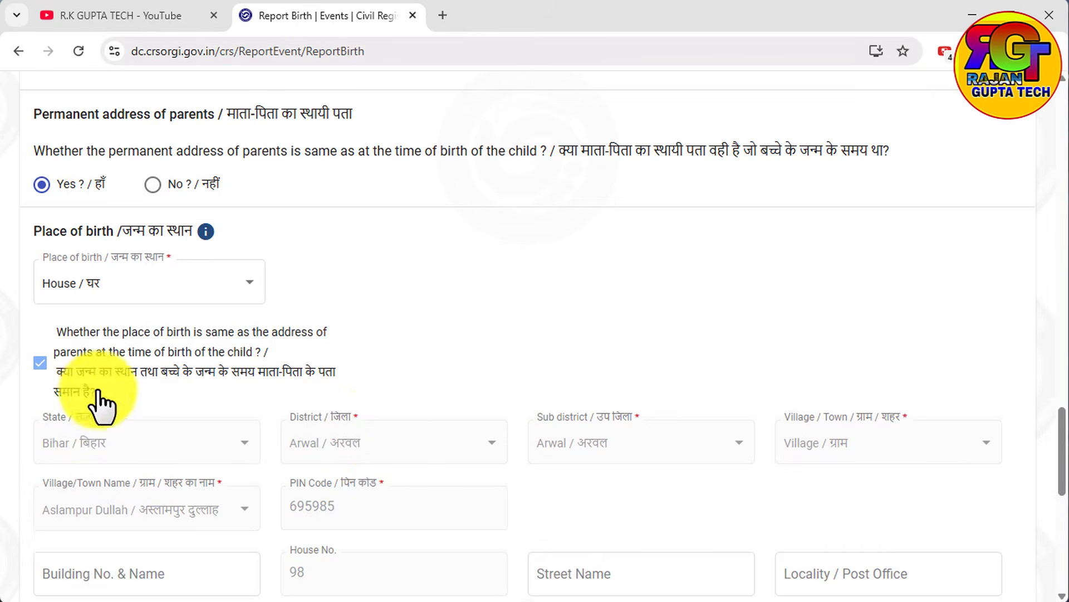
click(39, 361)
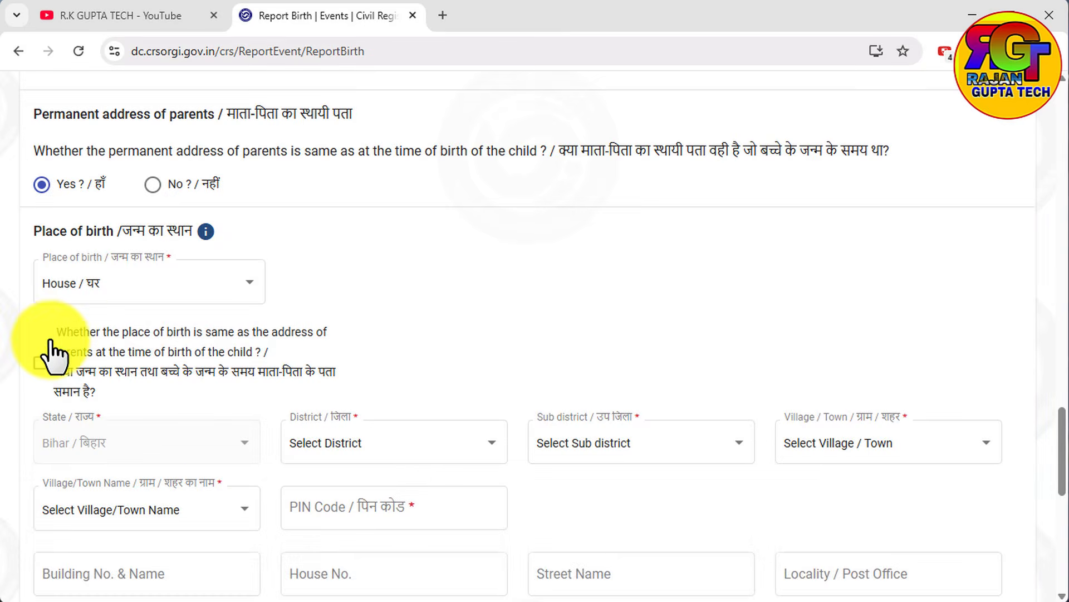
click(39, 363)
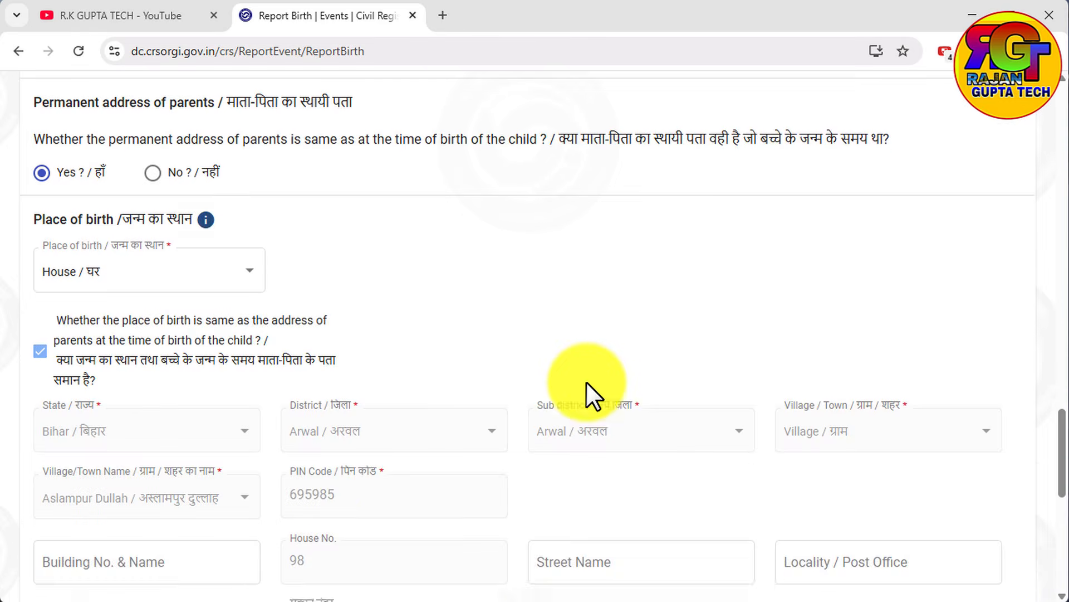
Select GRAMA PANCHAYAT SAKRI as the registration unit for the place of birth.
scroll(589, 390, down, 8)
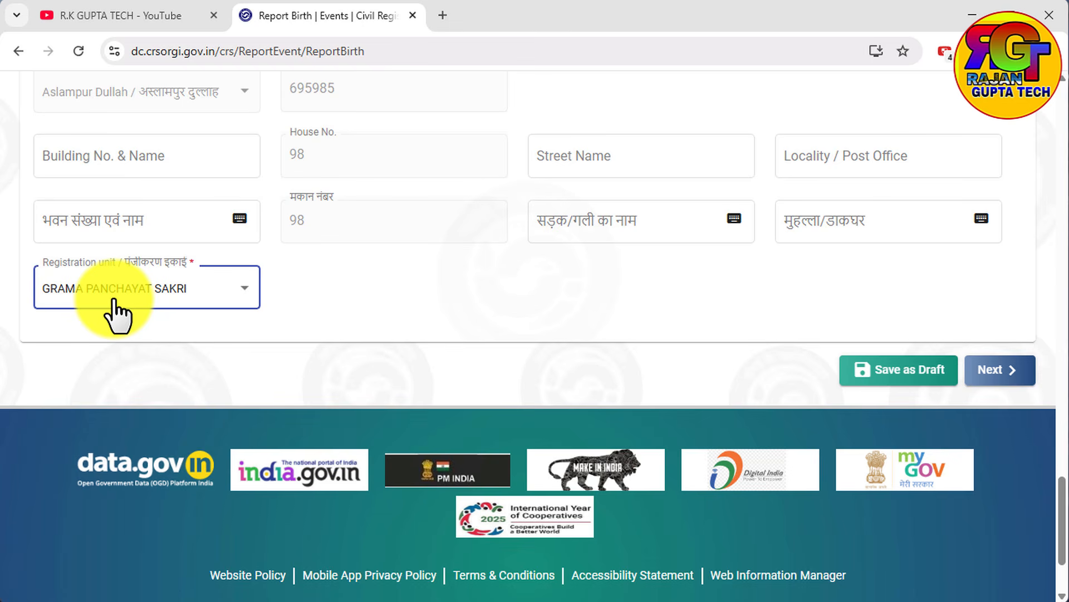
click(114, 300)
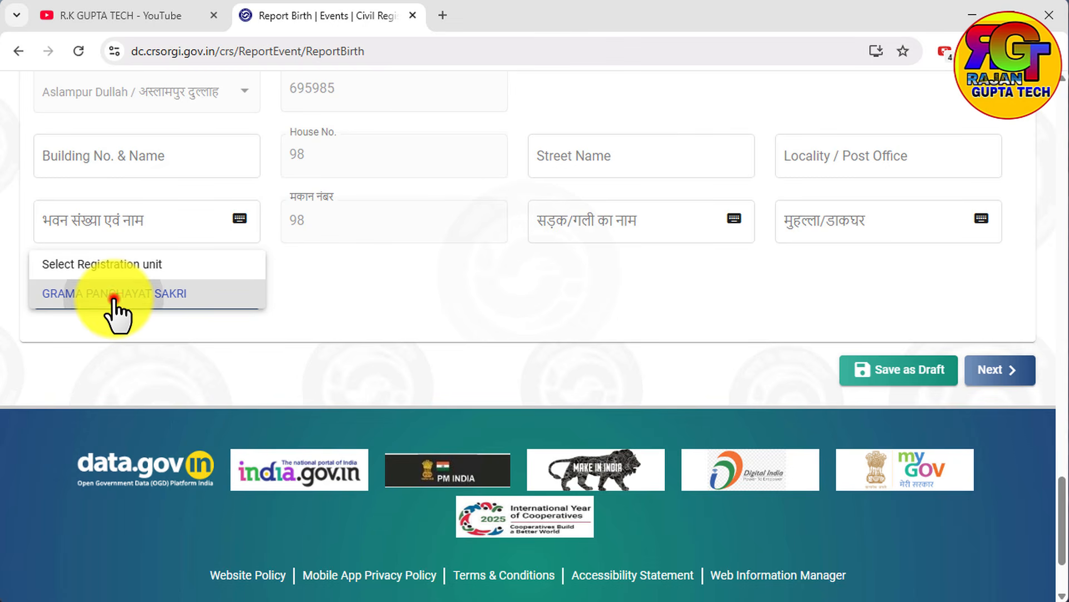
click(114, 296)
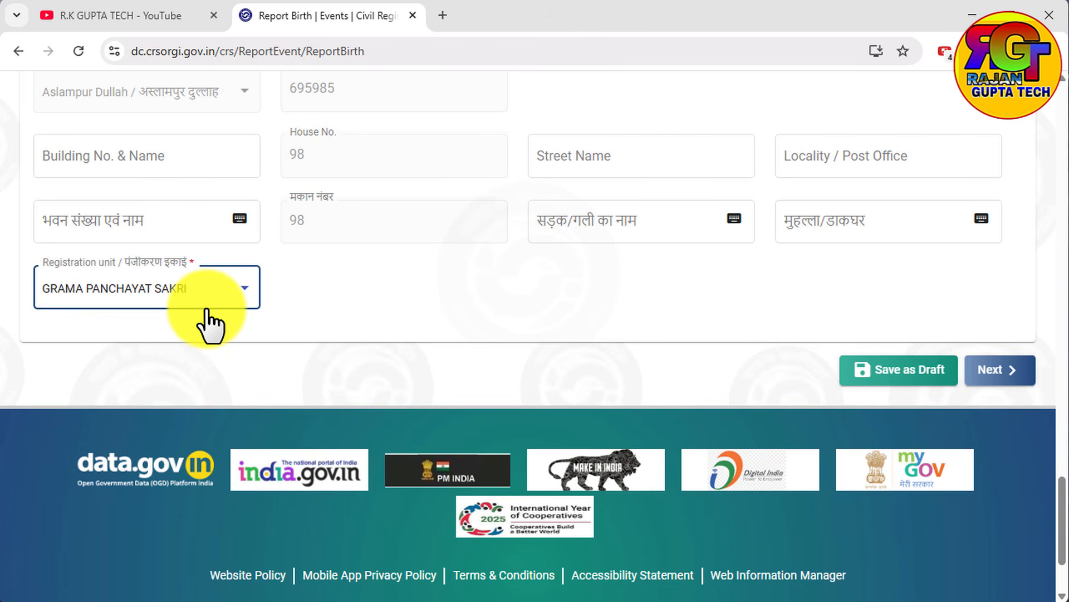
Proceed to the statistical information and copy the parents' address at the time of birth as the mother's residence.
click(999, 372)
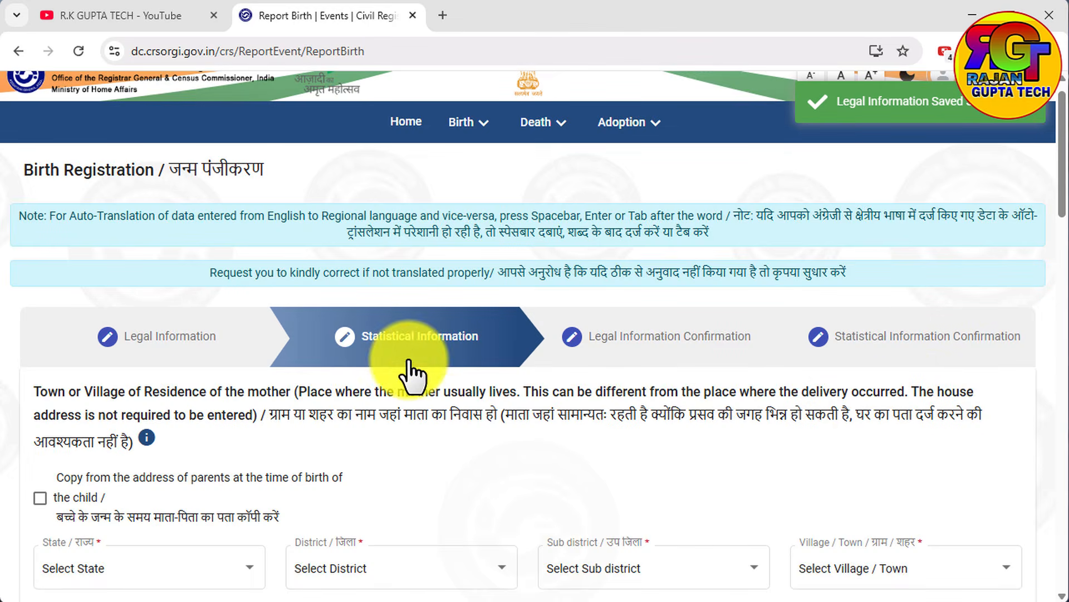
scroll(282, 406, down, 1)
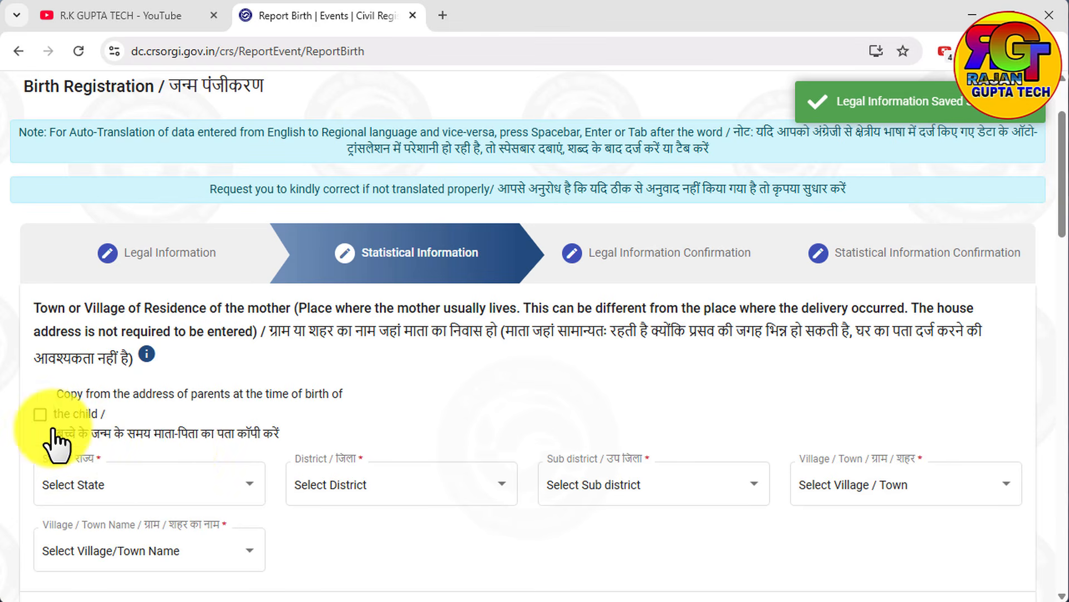
click(37, 423)
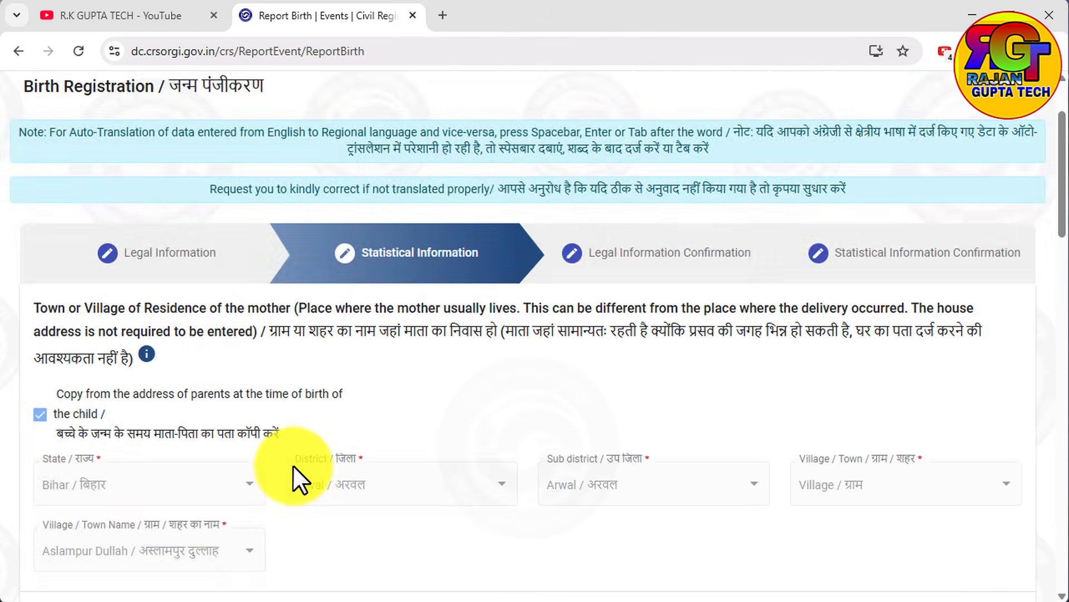
Set the father's religion to Hindu, level of education to Class 10 and occupation to Employer.
scroll(293, 465, down, 4)
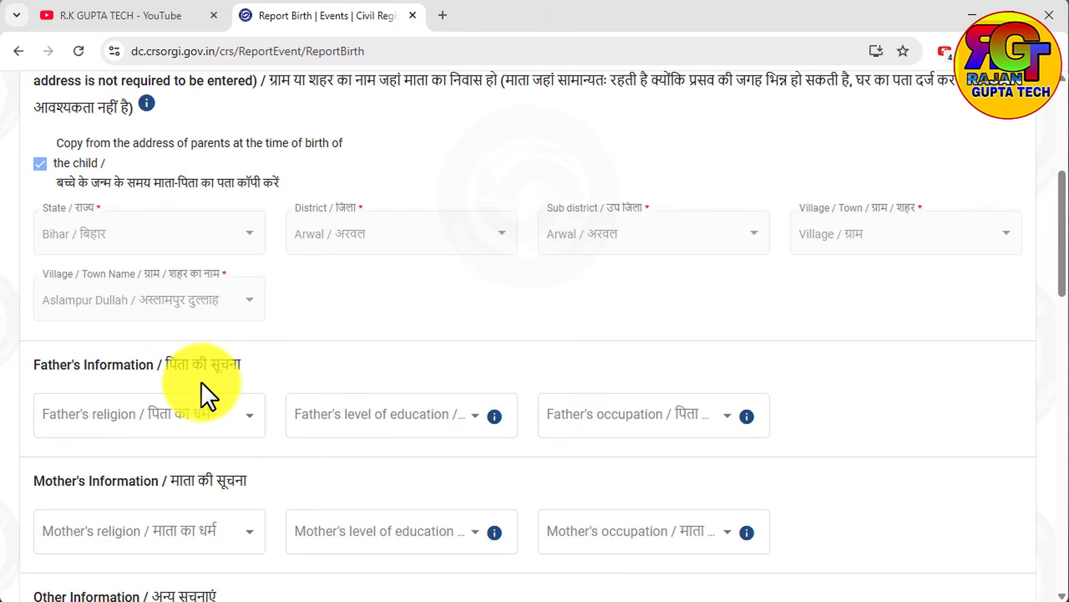
click(194, 415)
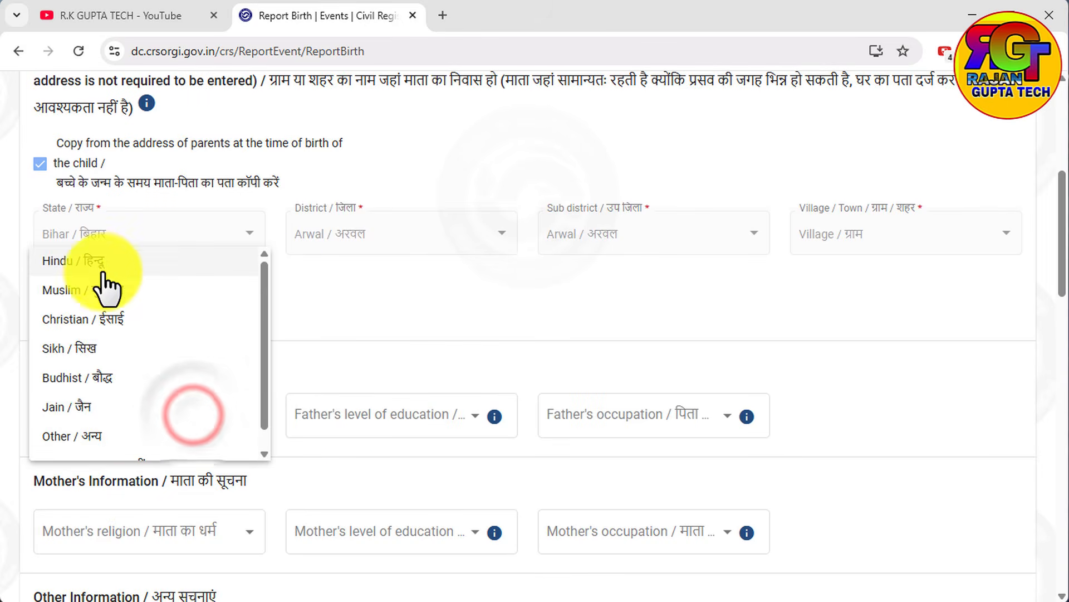
click(102, 265)
click(402, 415)
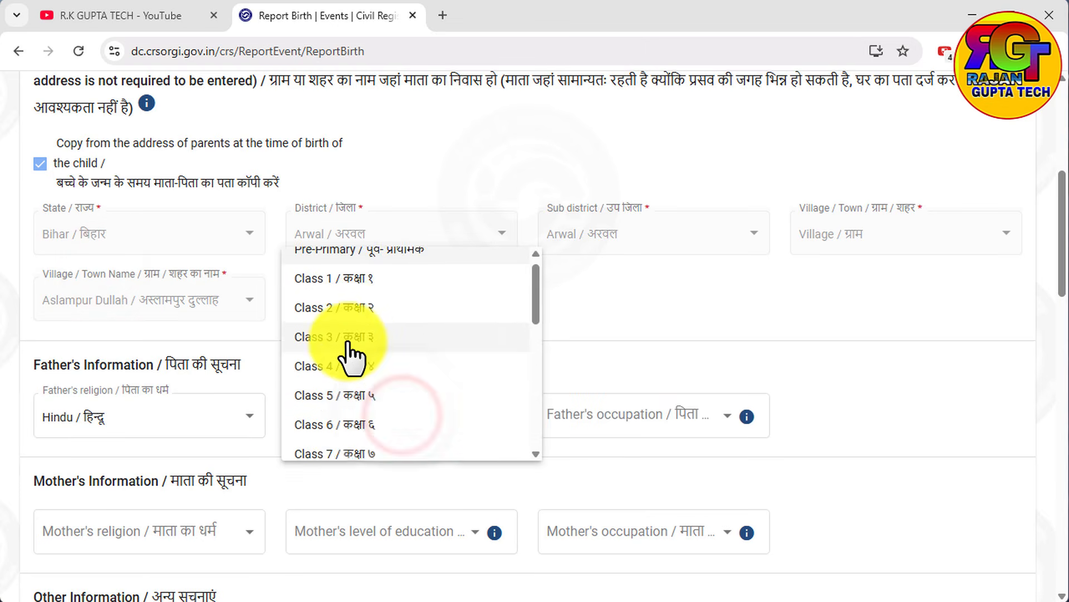
scroll(348, 356, down, 3)
click(358, 385)
click(616, 419)
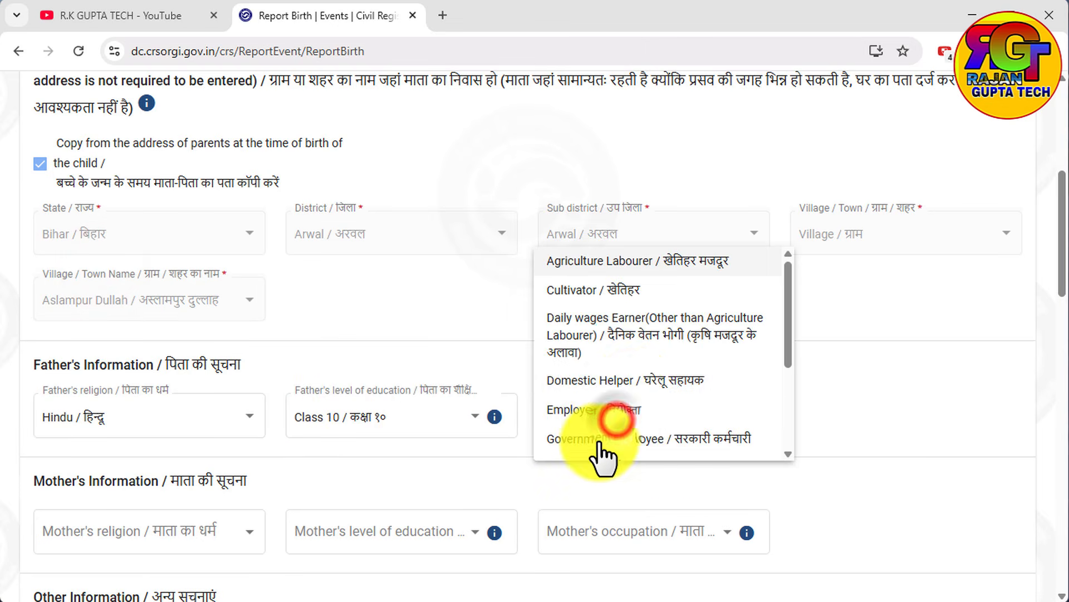
click(613, 411)
Set the mother's religion to Hindu, level of education to Class 10 and occupation to Domestic Helper.
scroll(334, 434, down, 3)
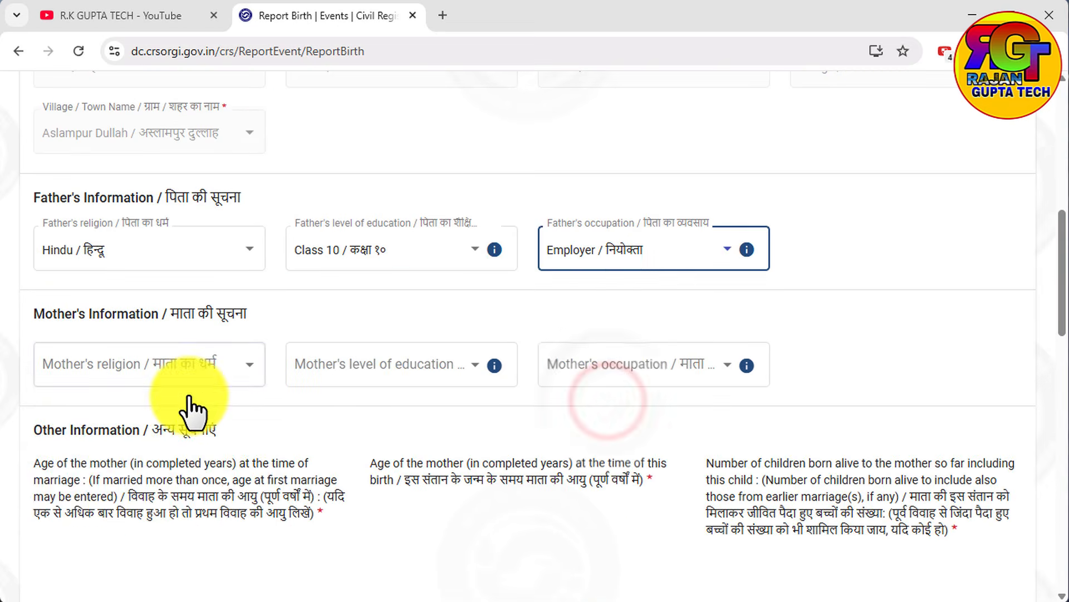
click(174, 371)
click(71, 381)
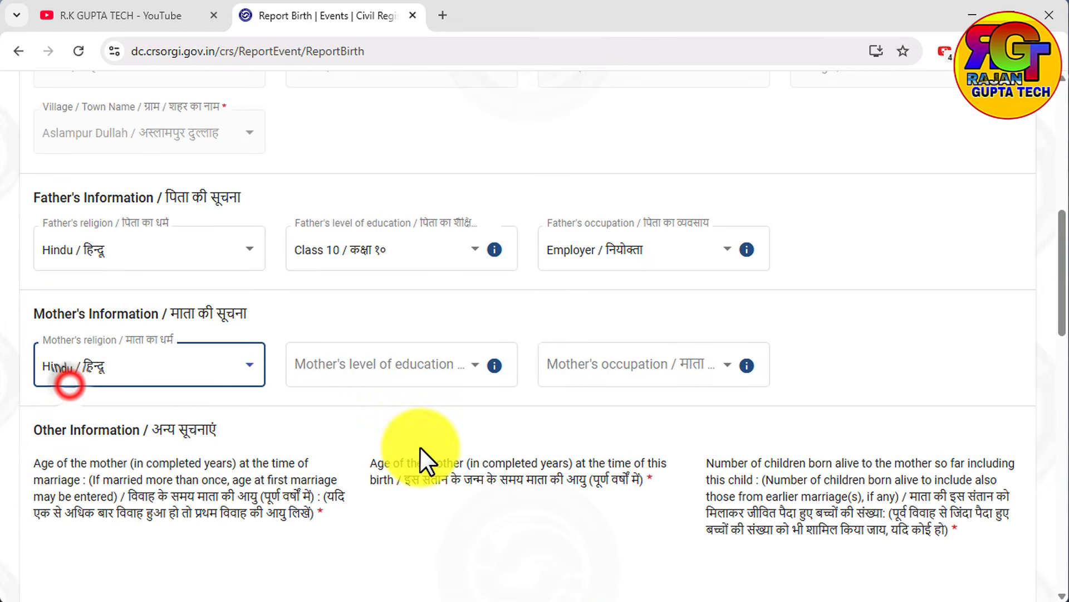
click(363, 386)
scroll(412, 518, down, 4)
click(359, 494)
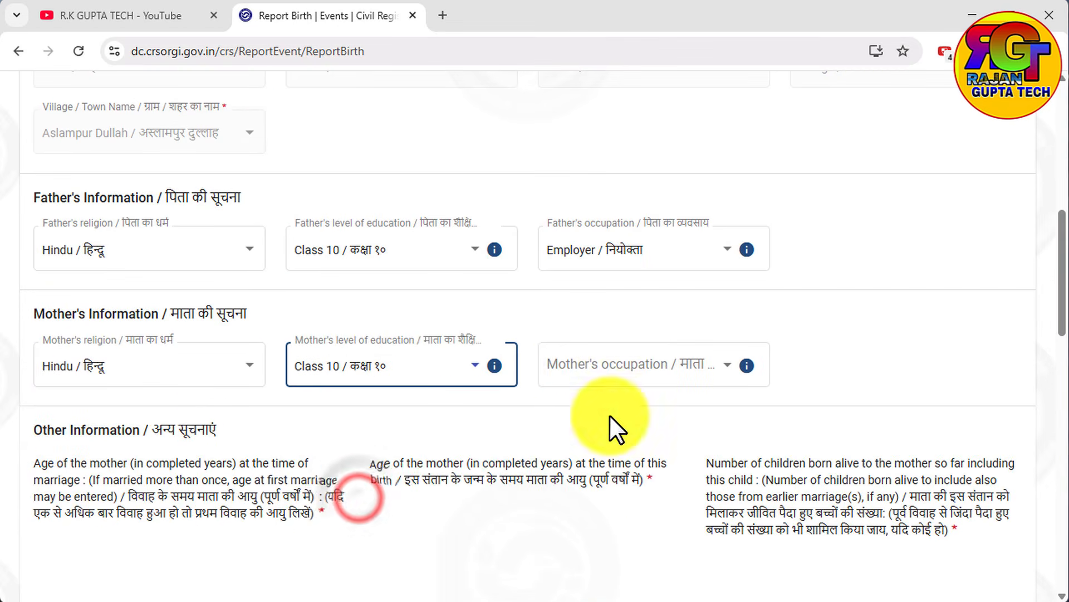
click(640, 368)
click(606, 563)
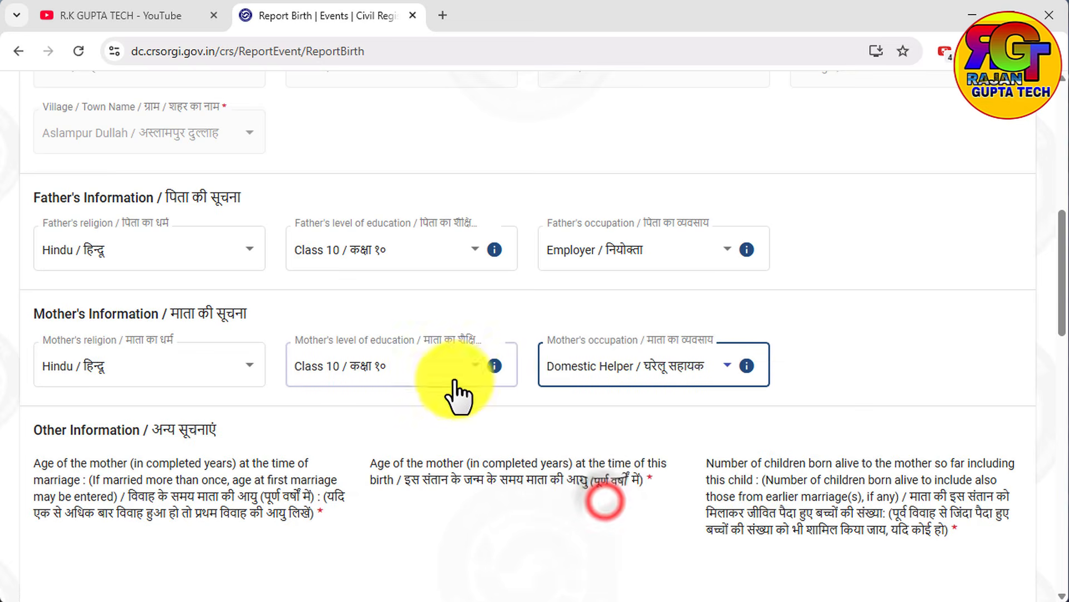
Enter the mother's age as 22 at marriage and 25 at this birth, with 1 child born alive so far.
scroll(455, 390, down, 5)
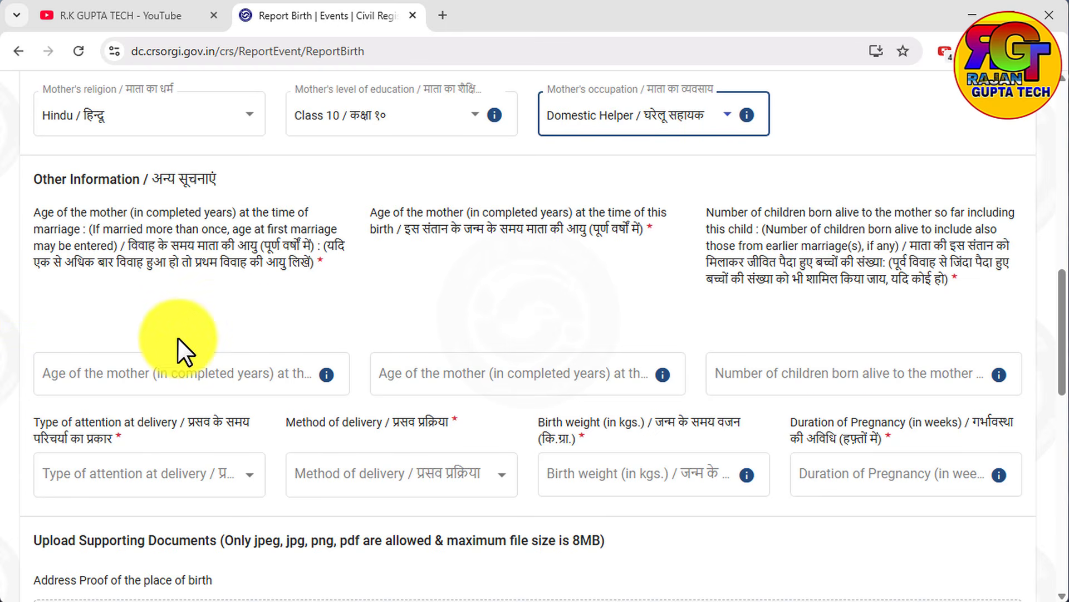
click(128, 371)
text(22)
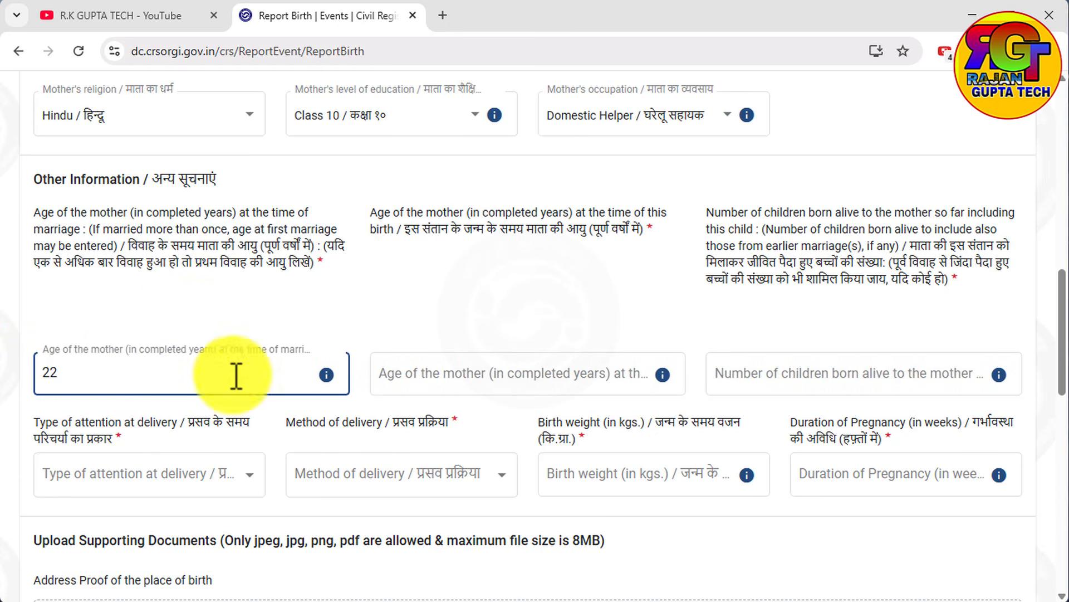
click(515, 387)
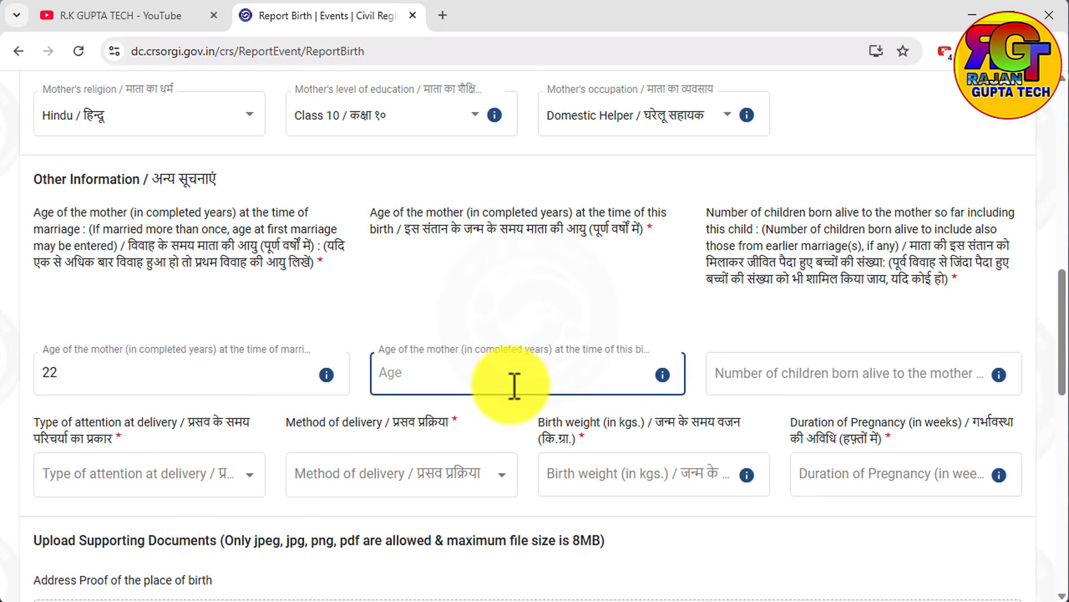
click(890, 373)
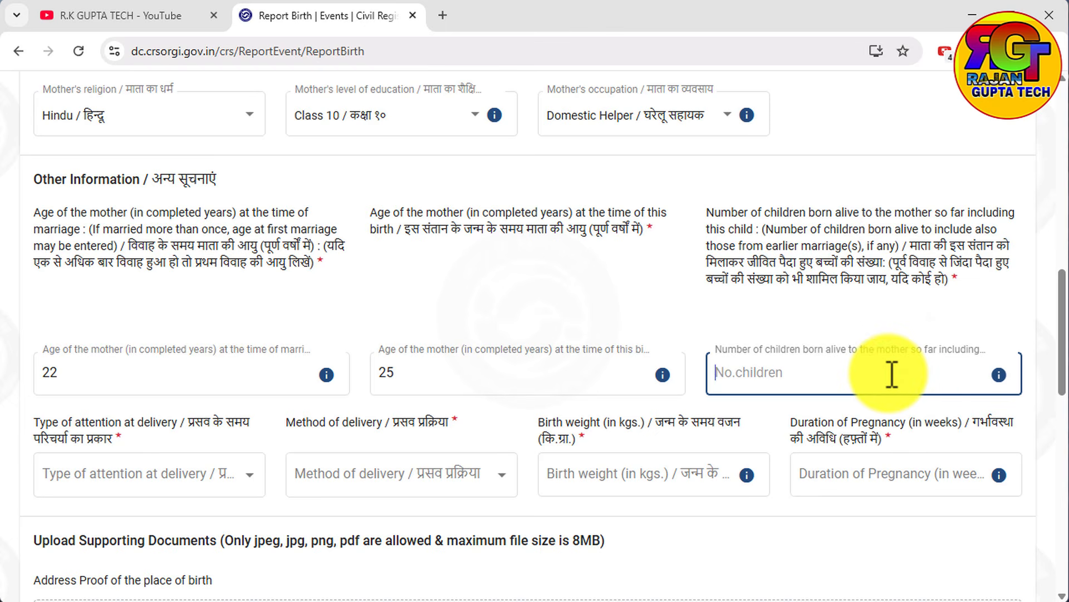
text(1)
Set the type of attention at delivery to Traditional birth Attendant and the method of delivery to Normal.
scroll(191, 467, down, 1)
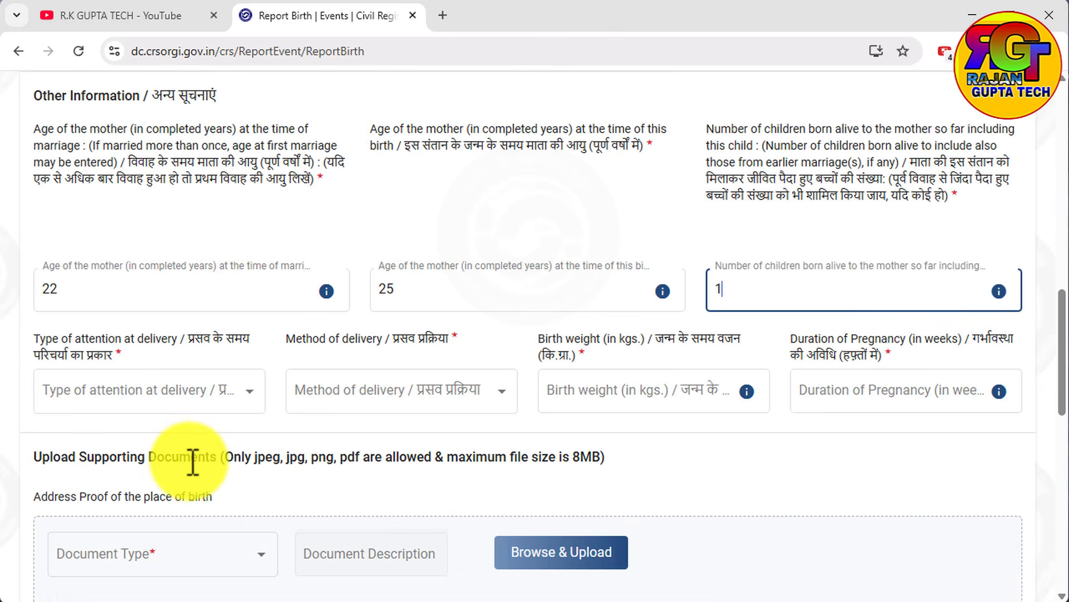
click(180, 413)
click(168, 490)
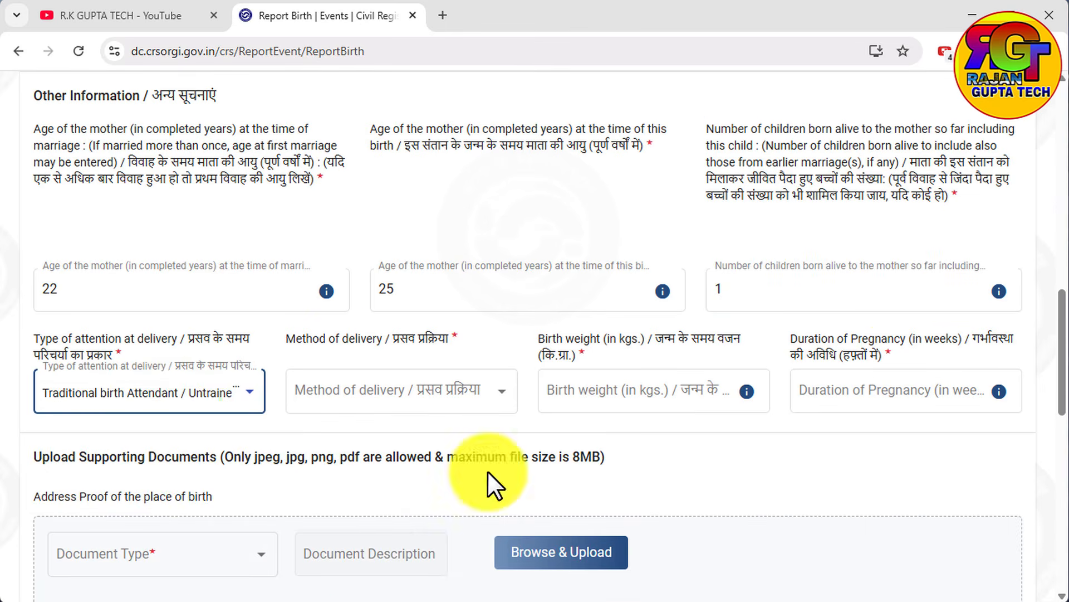
click(393, 387)
click(320, 399)
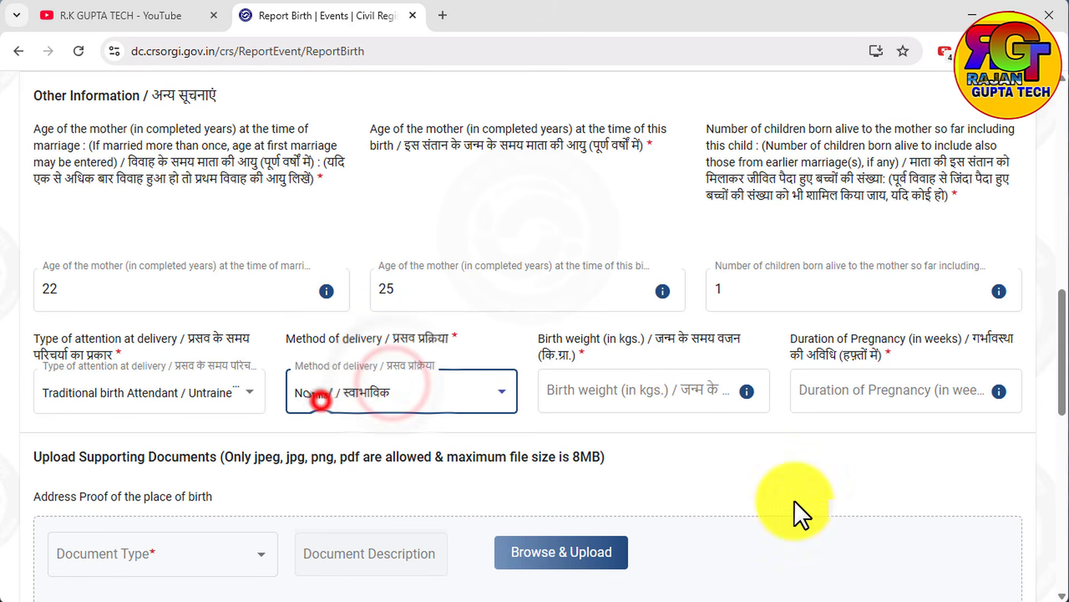
Enter a birth weight of 3 kg and a pregnancy duration of 39 weeks.
click(579, 402)
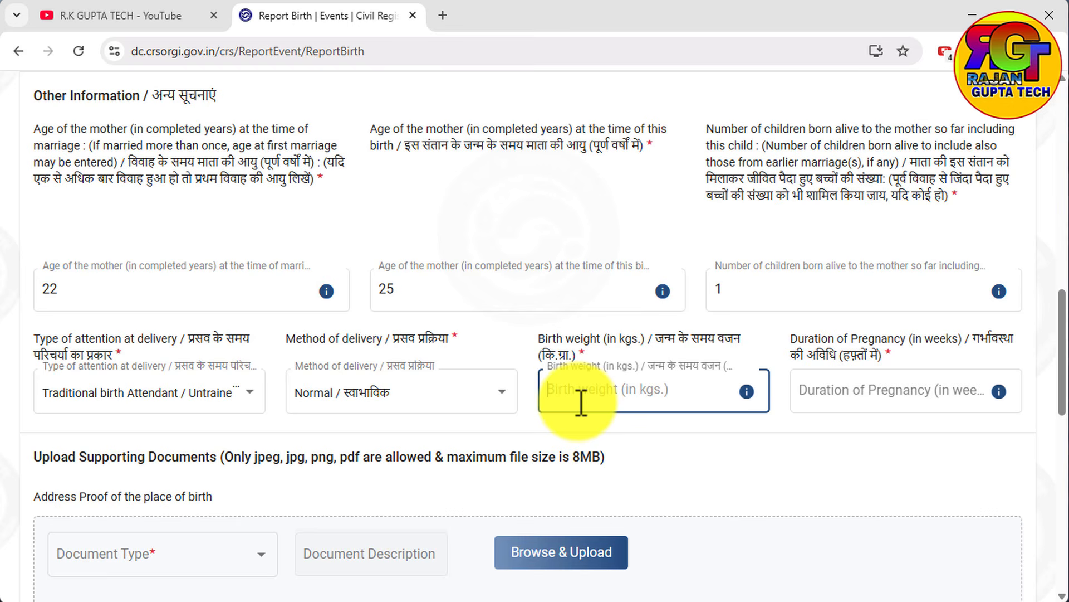
text(3)
click(855, 389)
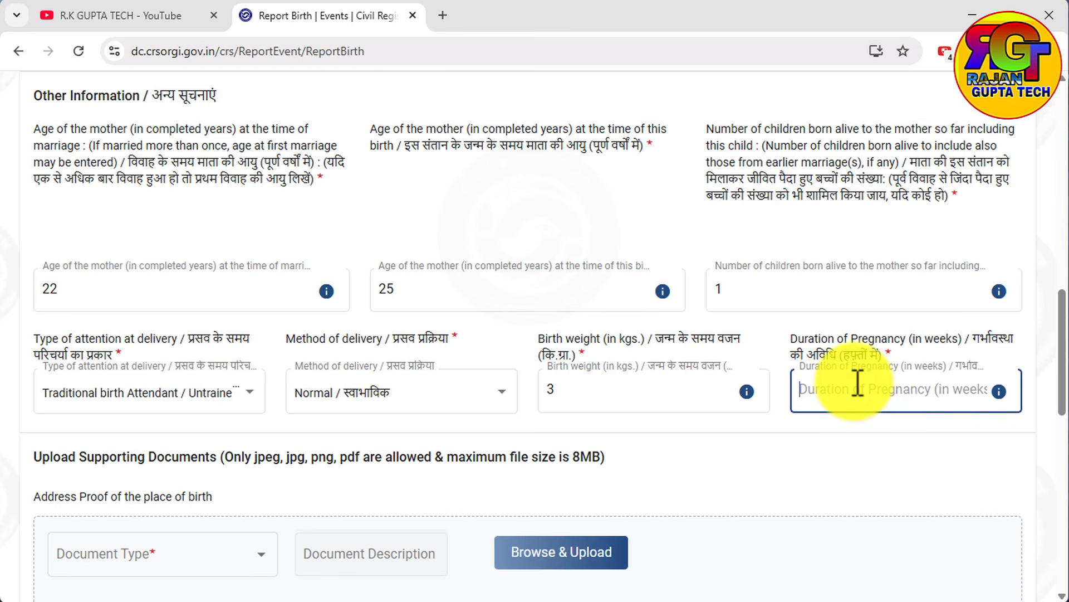
text(39)
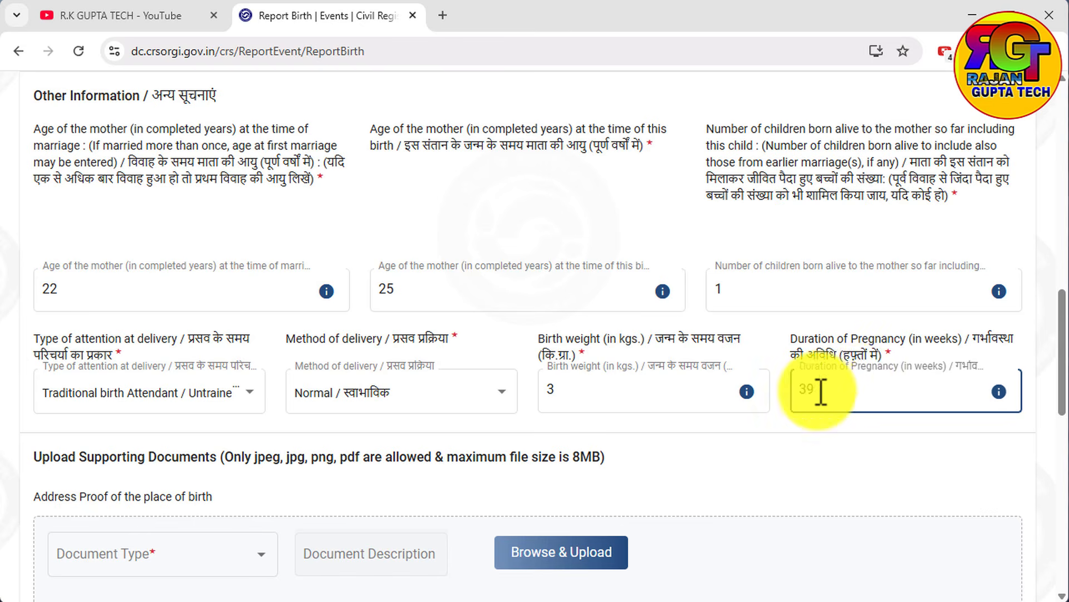
Set the document type for the address proof of the place of birth to Voter ID.
scroll(807, 390, down, 3)
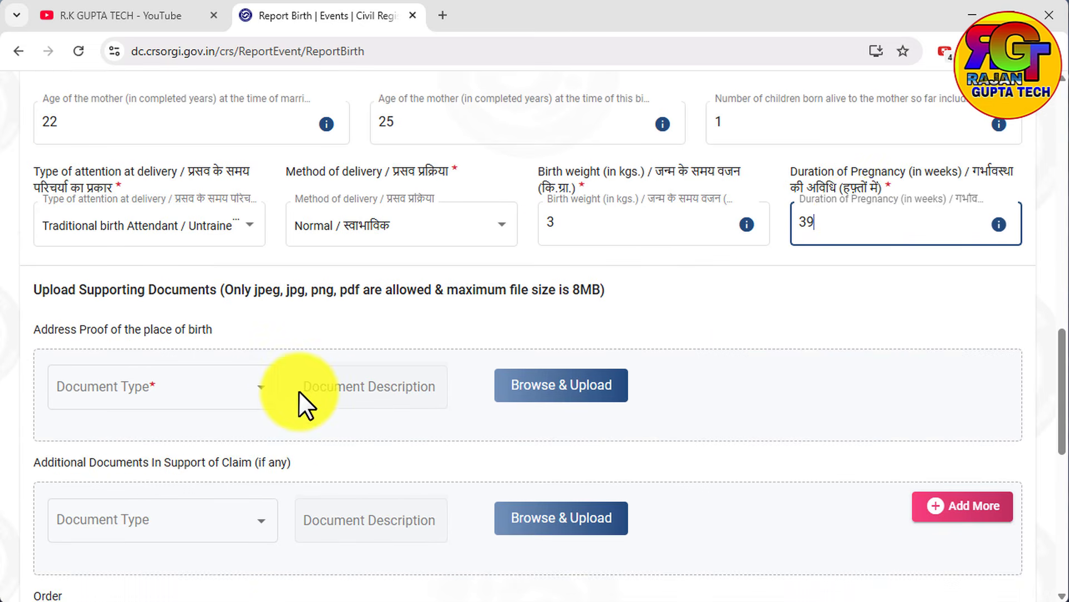
click(167, 385)
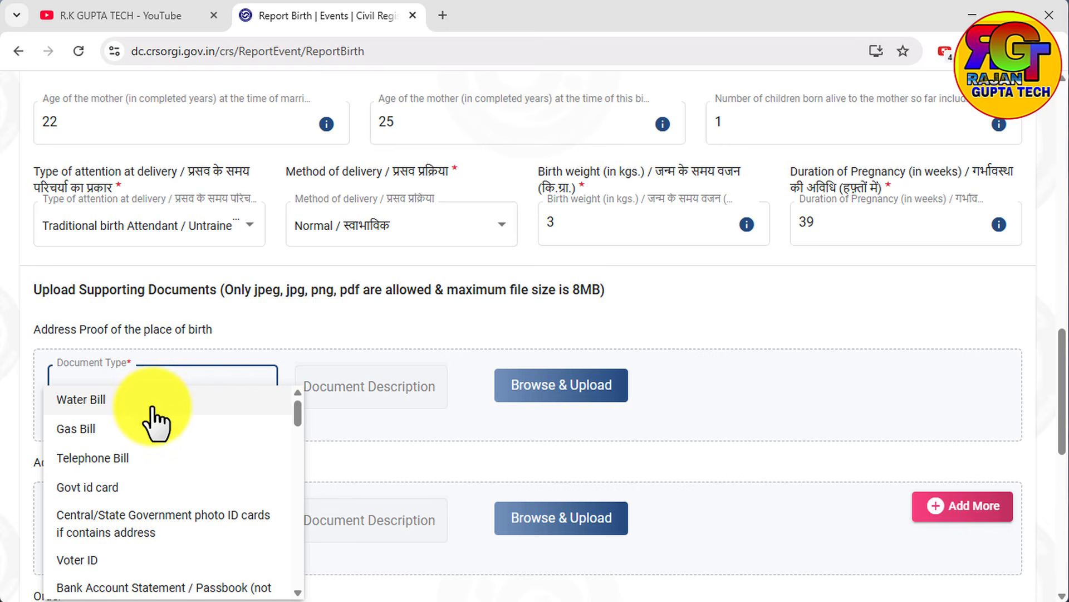
scroll(150, 426, down, 2)
scroll(61, 504, down, 2)
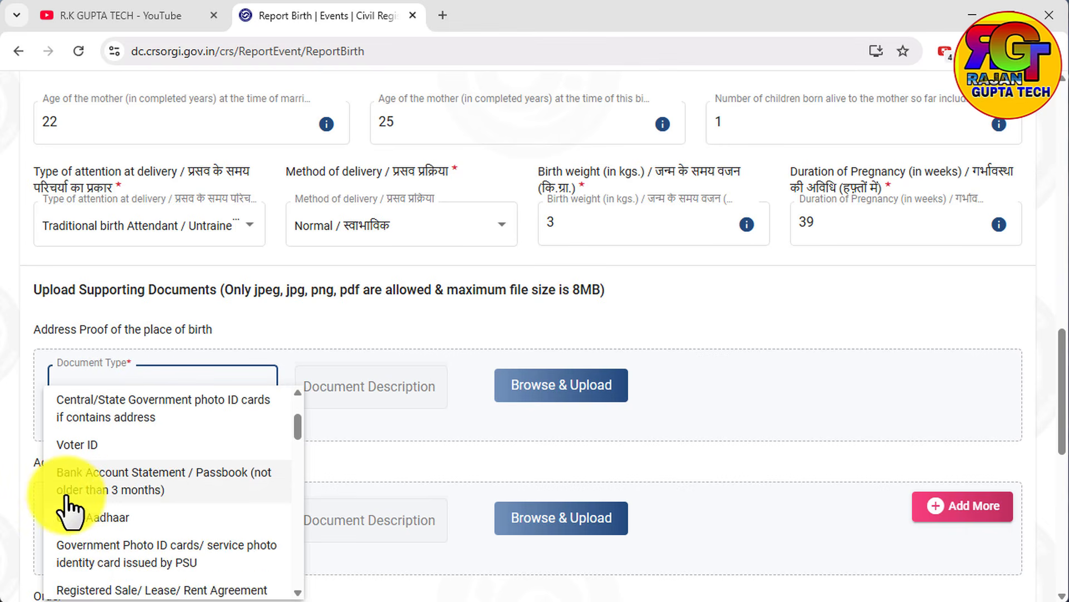
scroll(81, 510, up, 3)
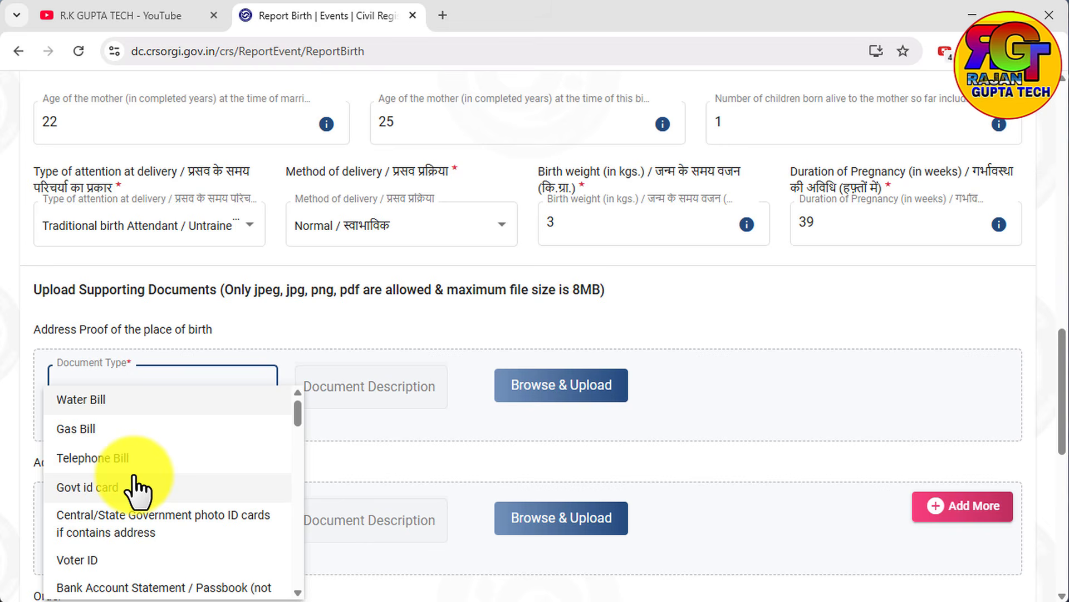
scroll(111, 490, down, 2)
click(90, 484)
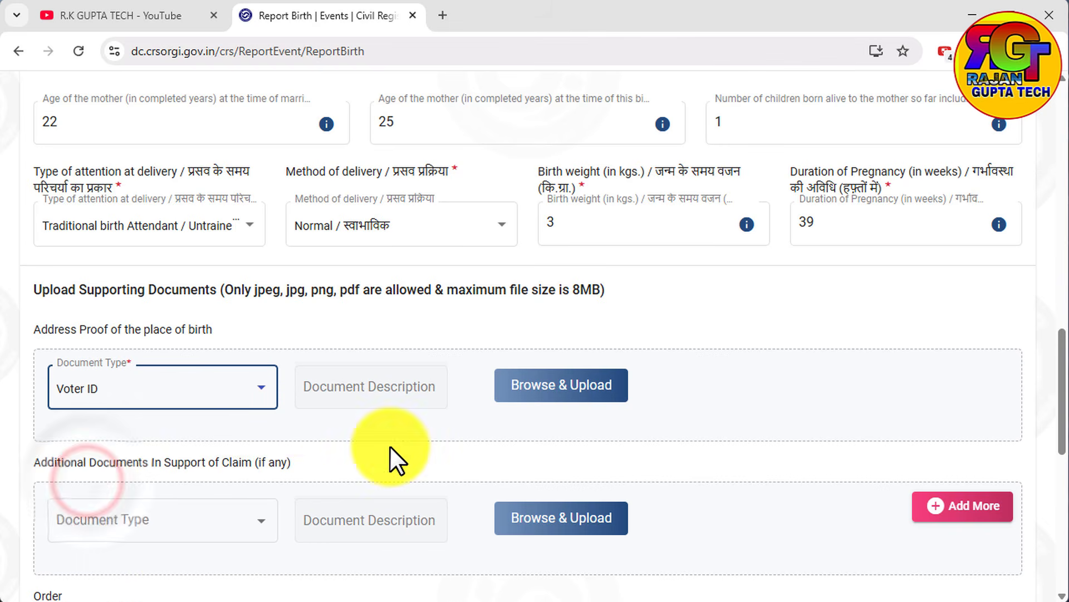
Check the document type choices for the Order upload and save the statistical information to proceed to the confirmation stage.
scroll(390, 446, down, 2)
scroll(172, 449, down, 3)
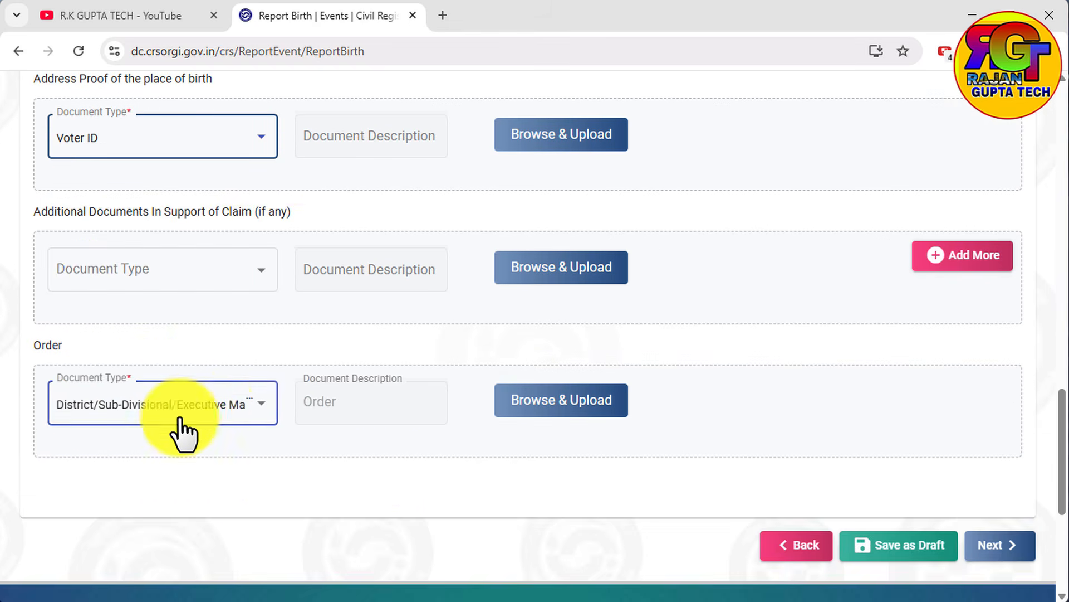
click(224, 407)
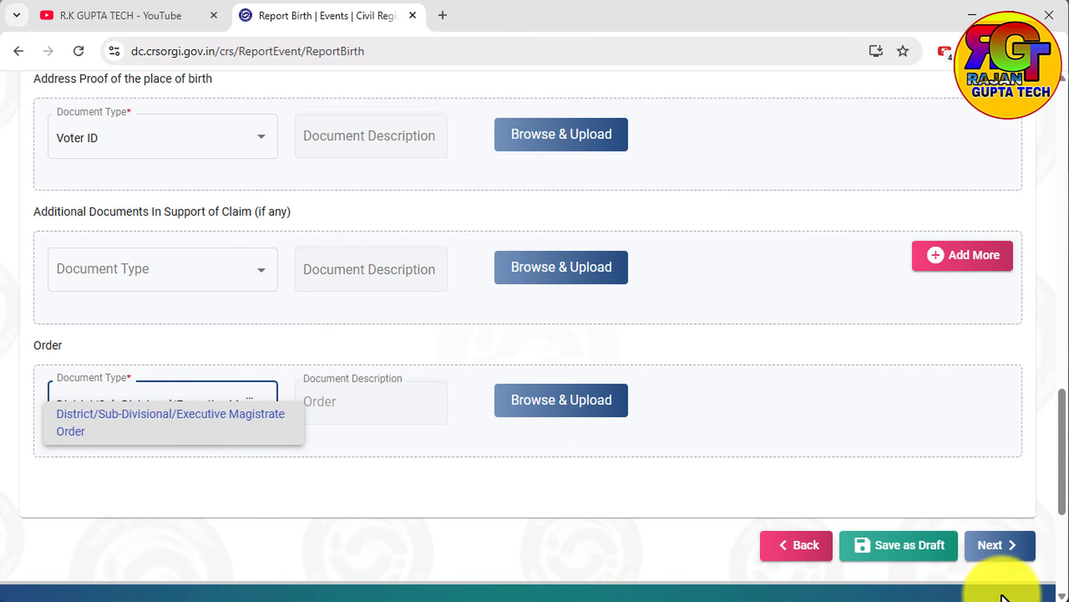
click(988, 553)
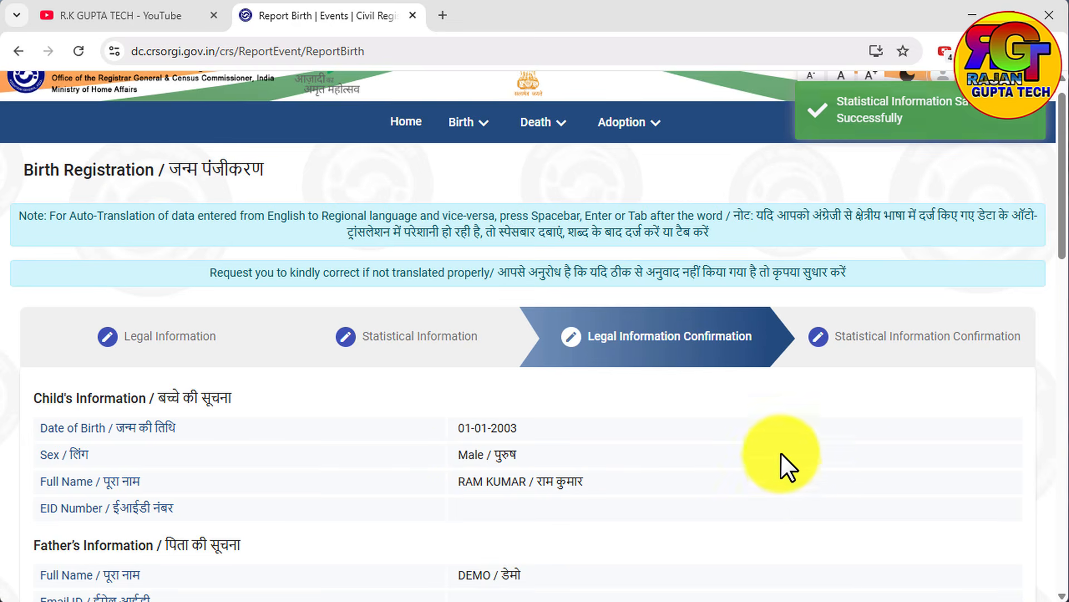
Proceed to the Statistical Information Confirmation and review the entered details, highlighting the payment details text.
click(824, 354)
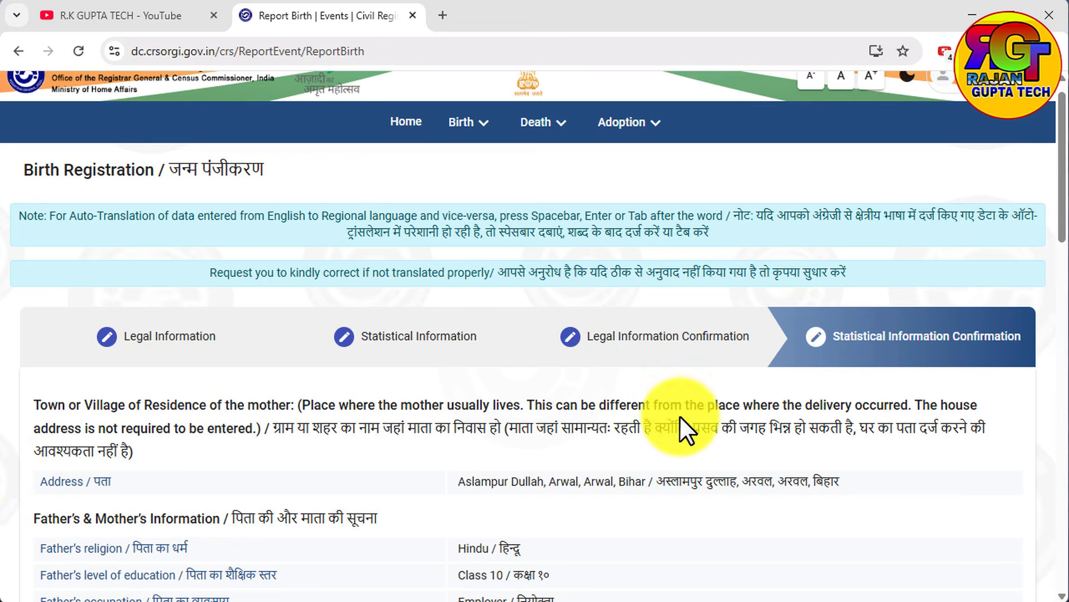
scroll(637, 471, down, 5)
scroll(636, 470, down, 5)
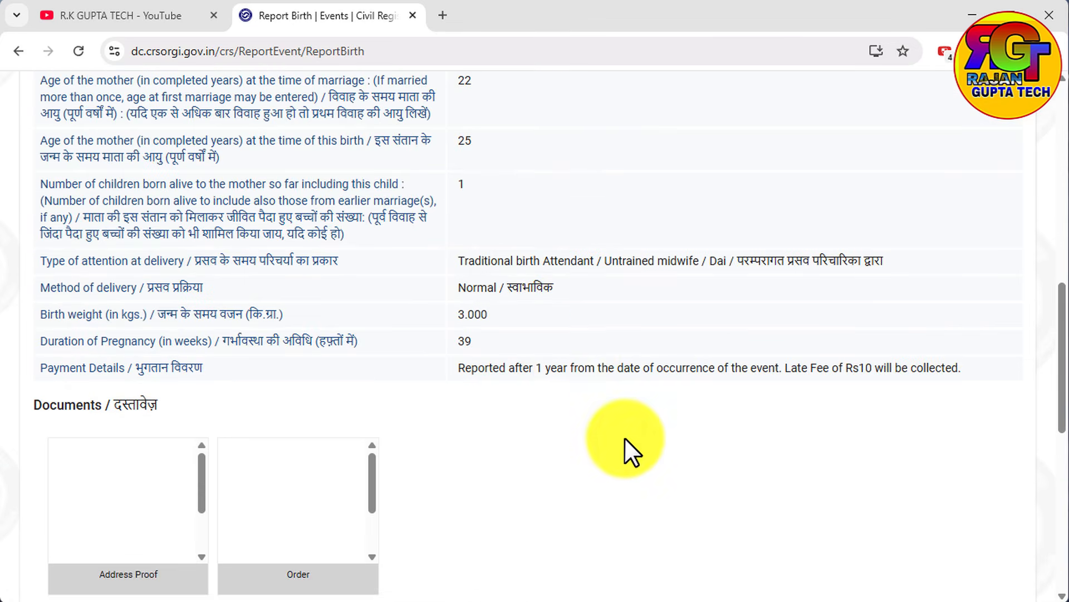
drag(974, 367, 453, 355)
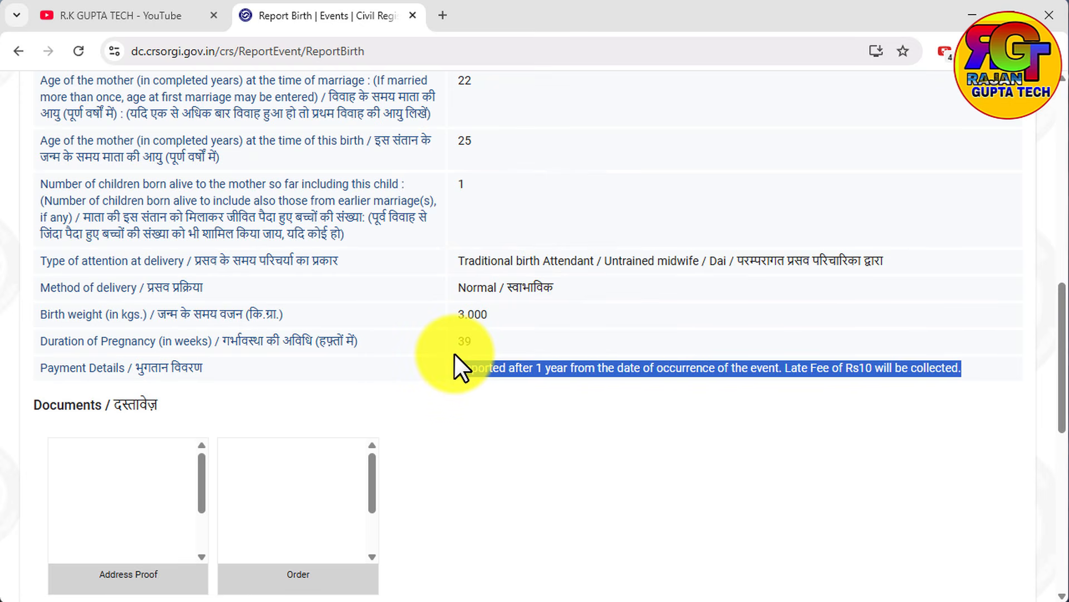
Accept the declaration that the submitted information is true and confirm the birth registration application.
scroll(454, 355, down, 3)
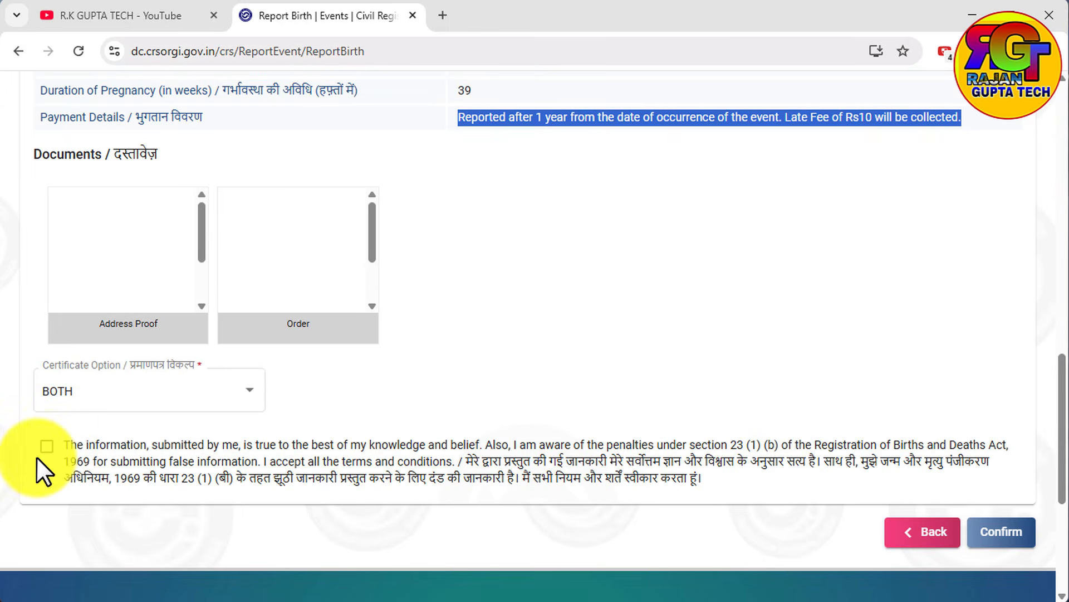
click(46, 446)
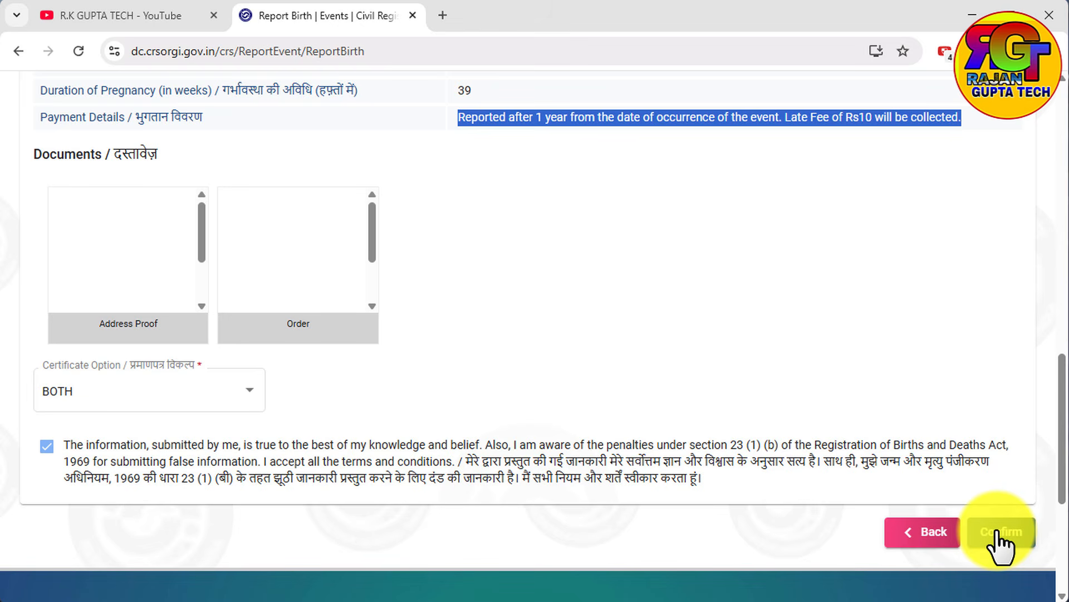
click(1001, 533)
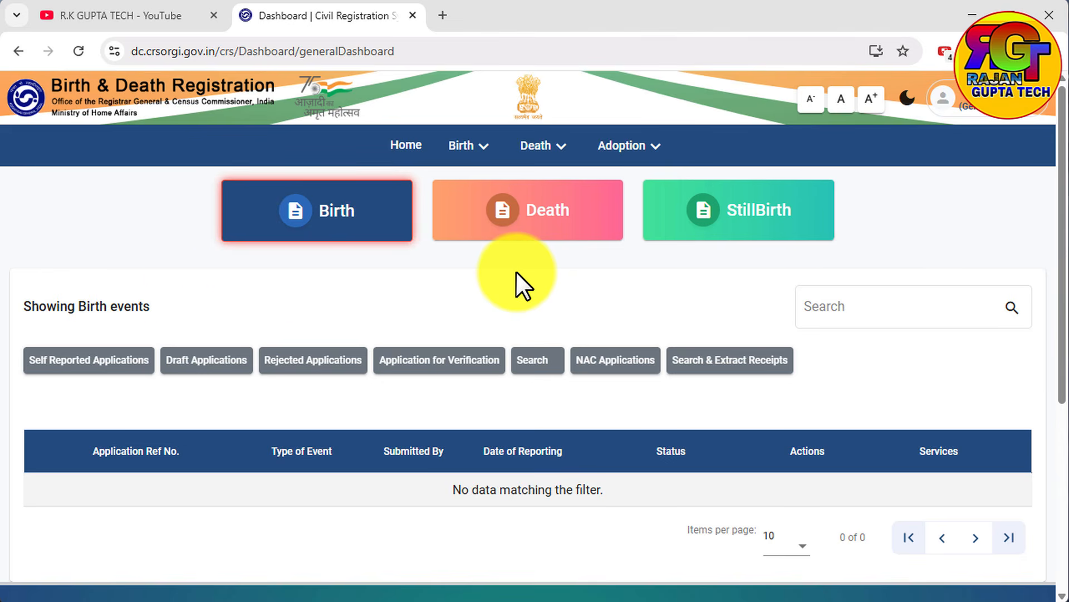
List the self-reported birth applications to check the submission, and switch to the R.K GUPTA TECH channel on YouTube.
click(77, 372)
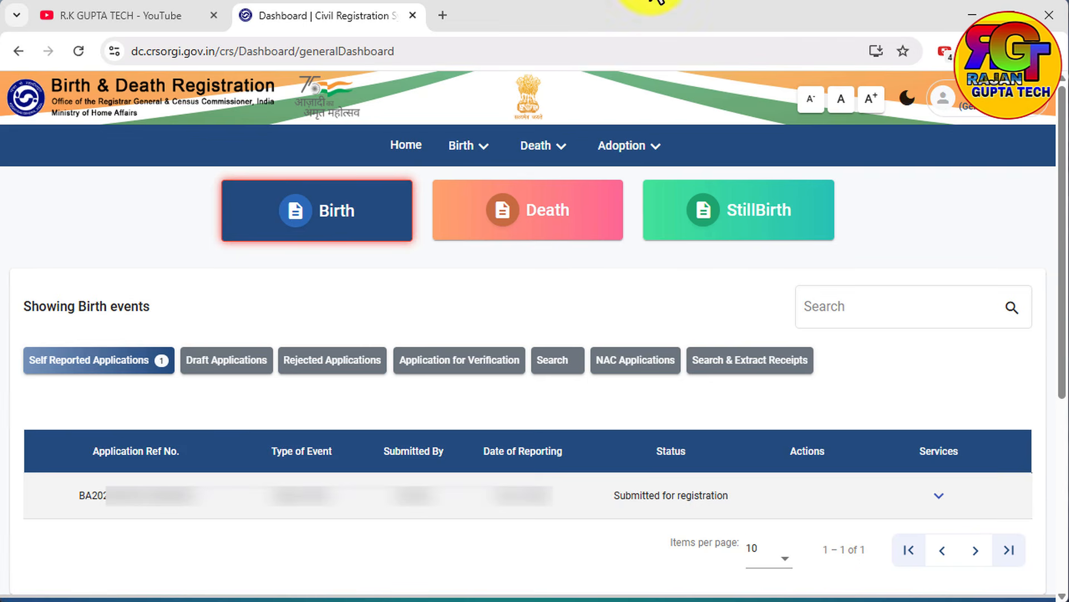
click(136, 13)
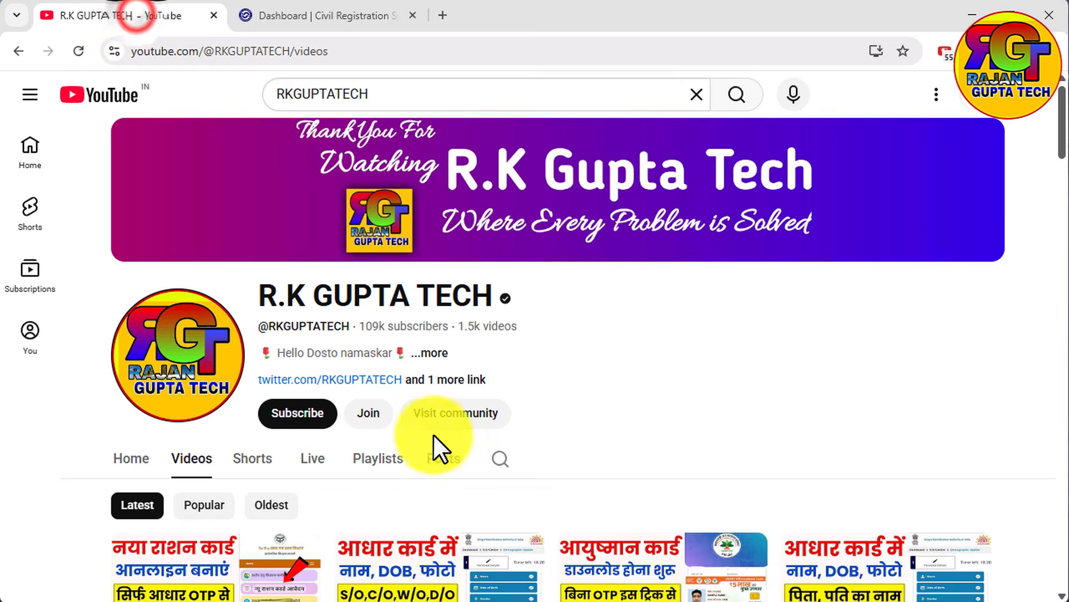